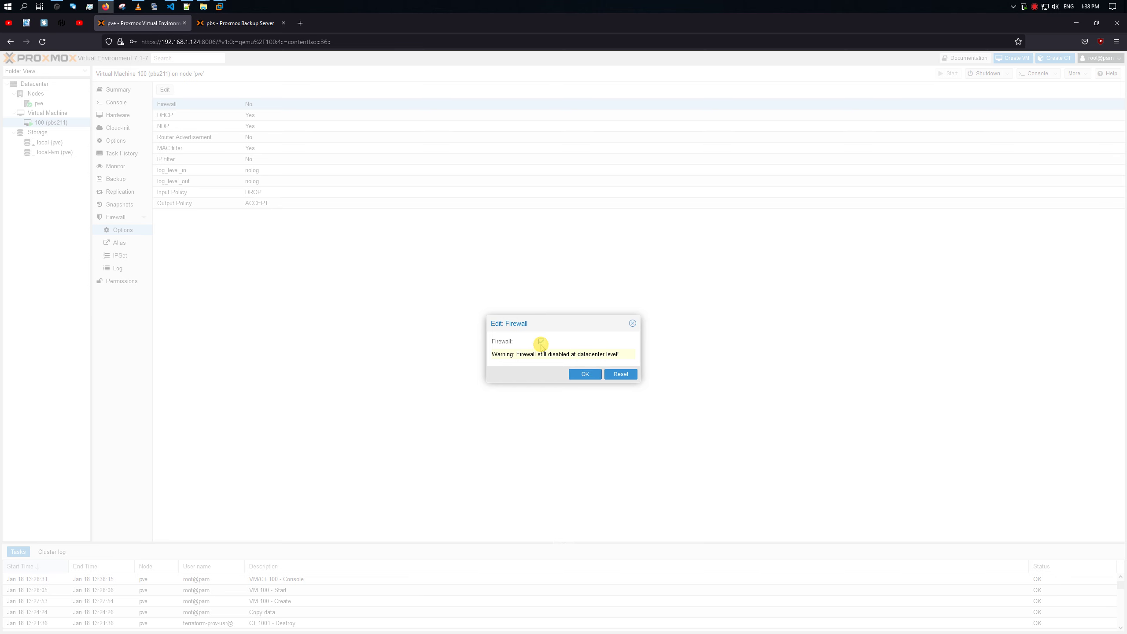
Step: Confirm enabling the firewall on VM 100 (pbs211), then switch to the Proxmox Backup Server page
{"action": "left_click", "coordinate": [584, 374]}
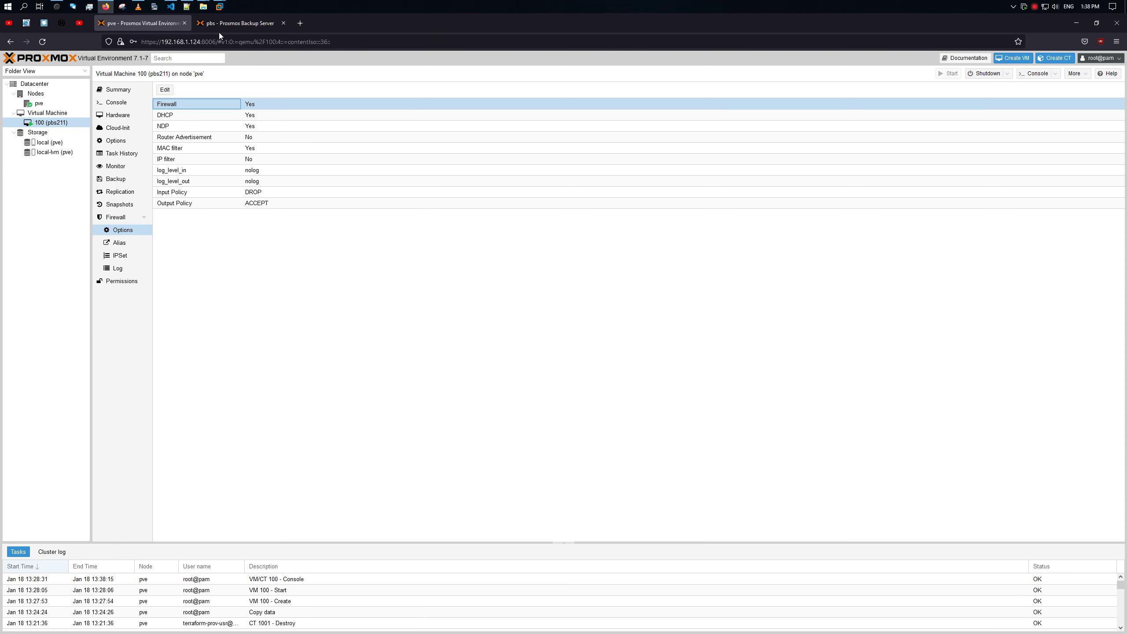
{"action": "left_click", "coordinate": [223, 24]}
{"action": "left_click", "coordinate": [44, 42]}
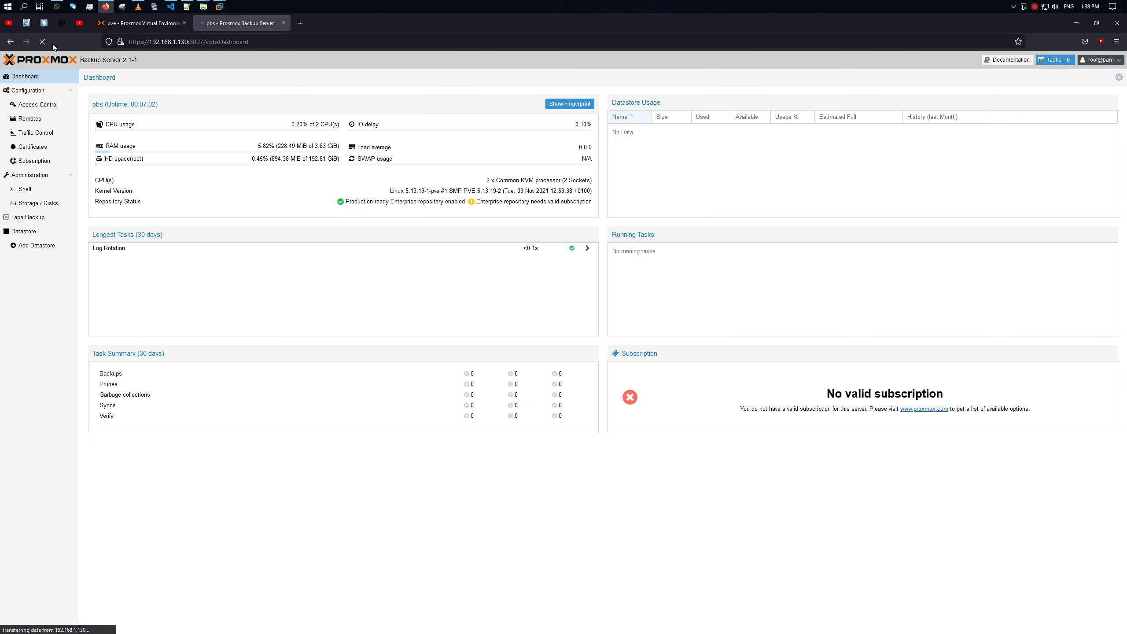
{"action": "left_click", "coordinate": [45, 43]}
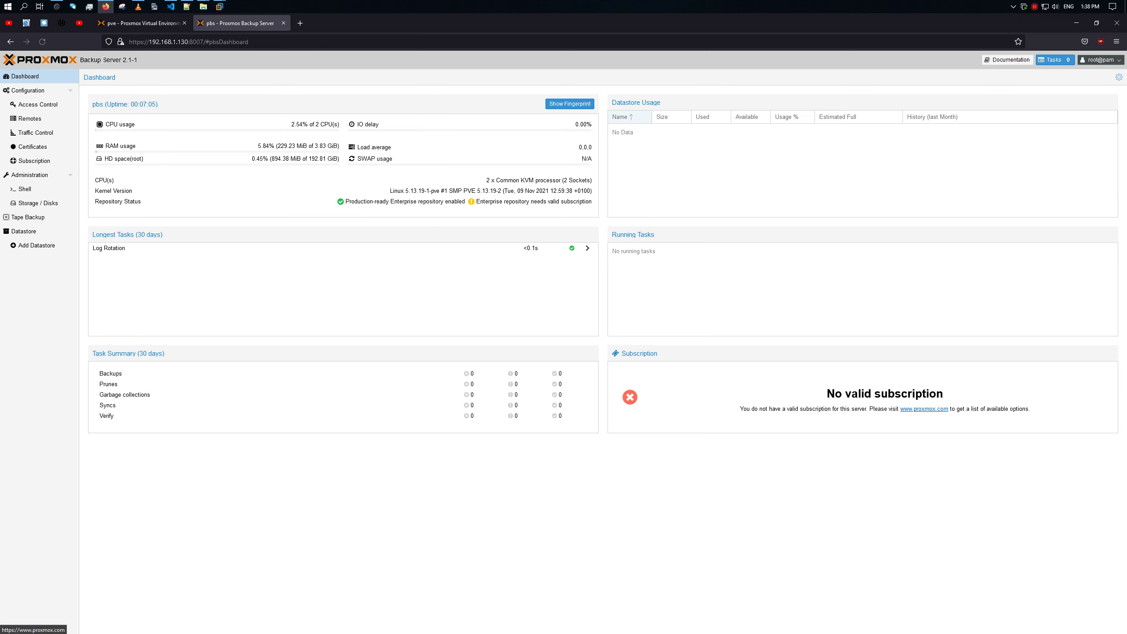
{"action": "left_click", "coordinate": [46, 40]}
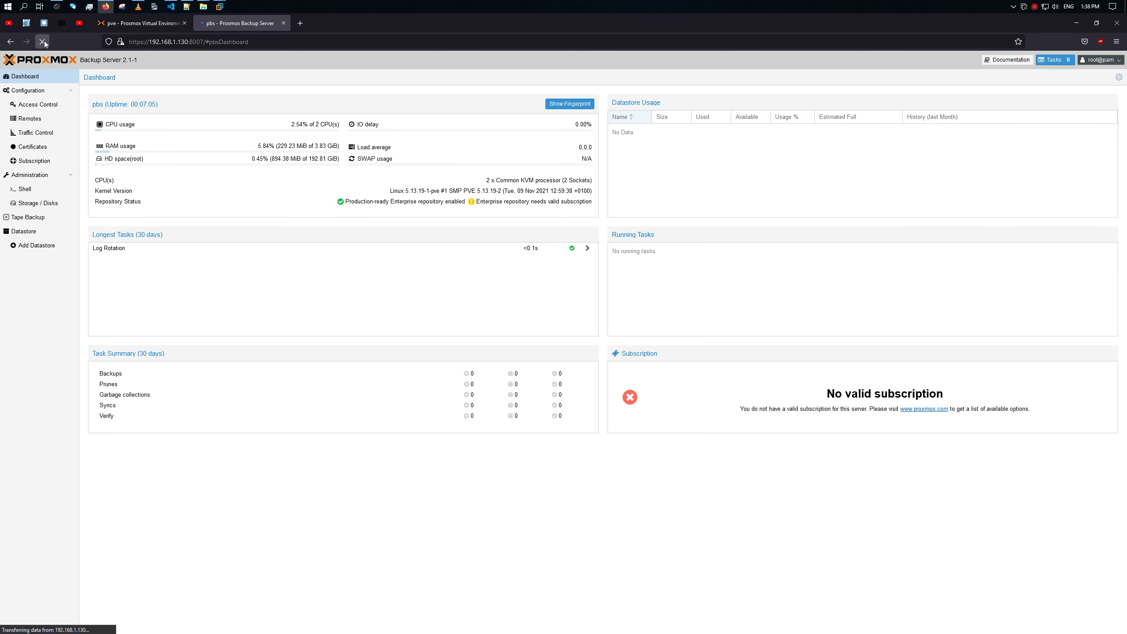
{"action": "left_click", "coordinate": [119, 27]}
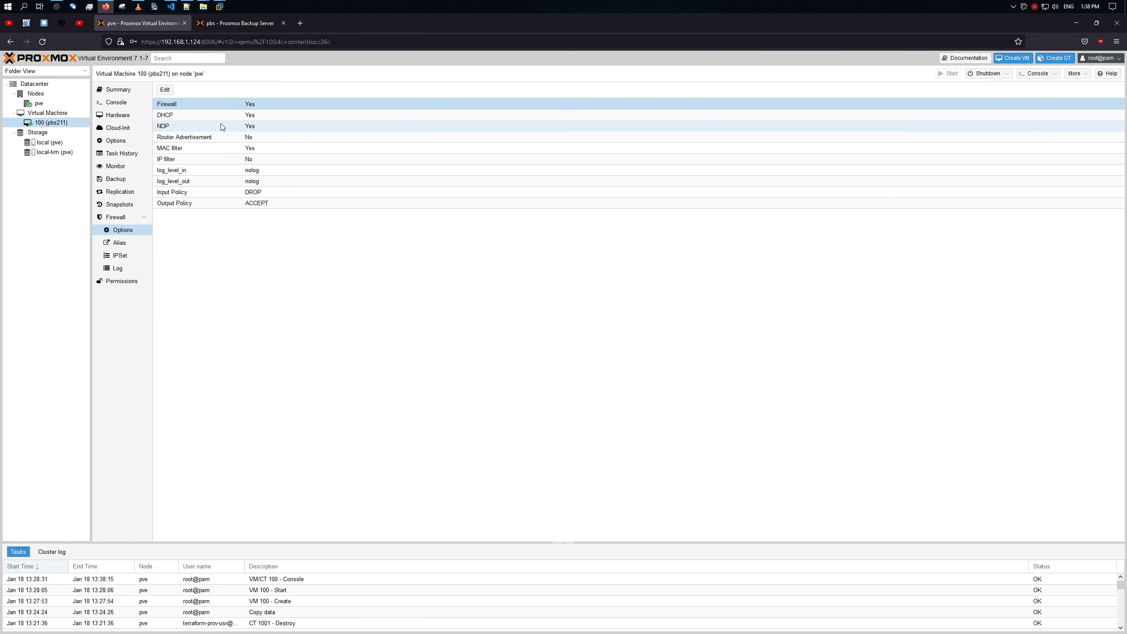
{"action": "left_click", "coordinate": [119, 243]}
{"action": "left_click", "coordinate": [119, 254]}
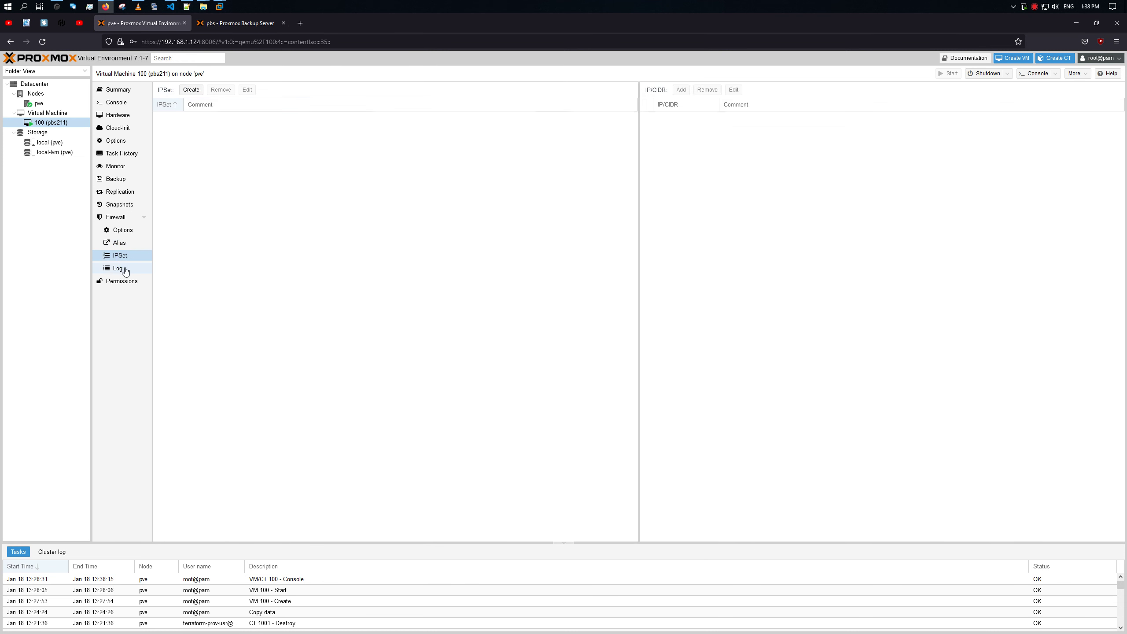
{"action": "left_click", "coordinate": [118, 268]}
{"action": "left_click", "coordinate": [125, 229]}
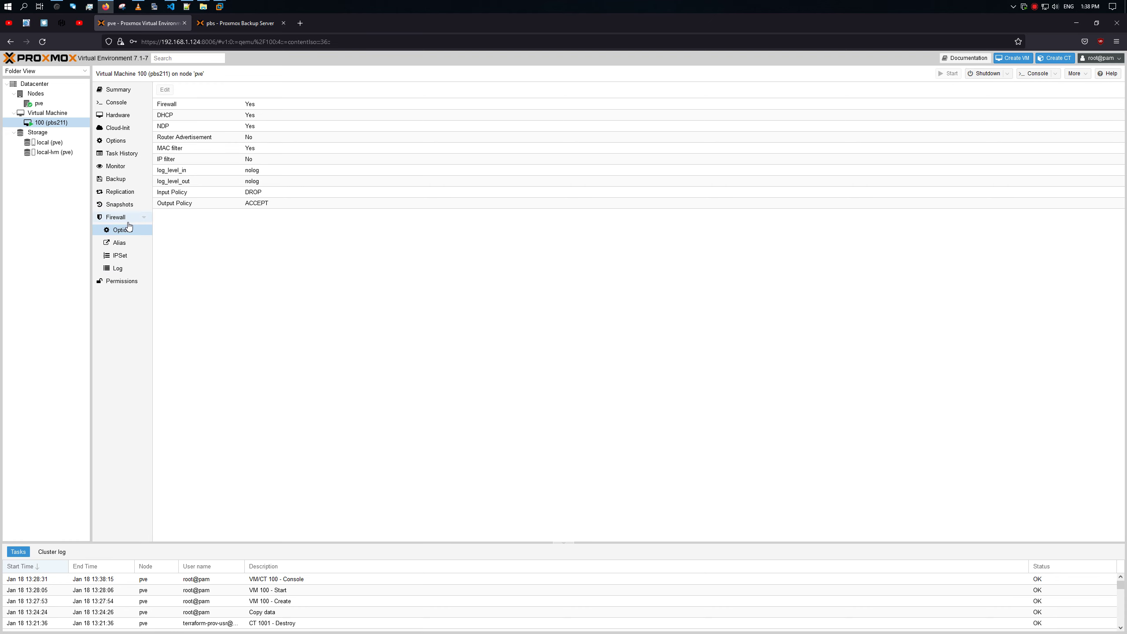
{"action": "left_click", "coordinate": [223, 24]}
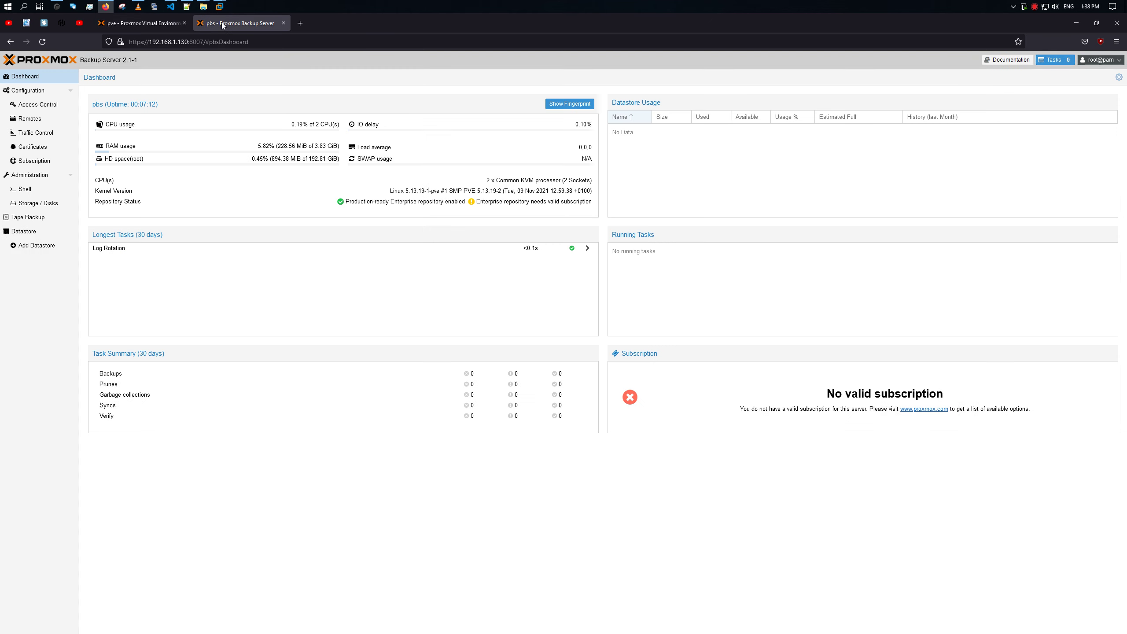
{"action": "left_click", "coordinate": [43, 42]}
{"action": "left_click_drag", "start_coordinate": [201, 41], "coordinate": [123, 44]}
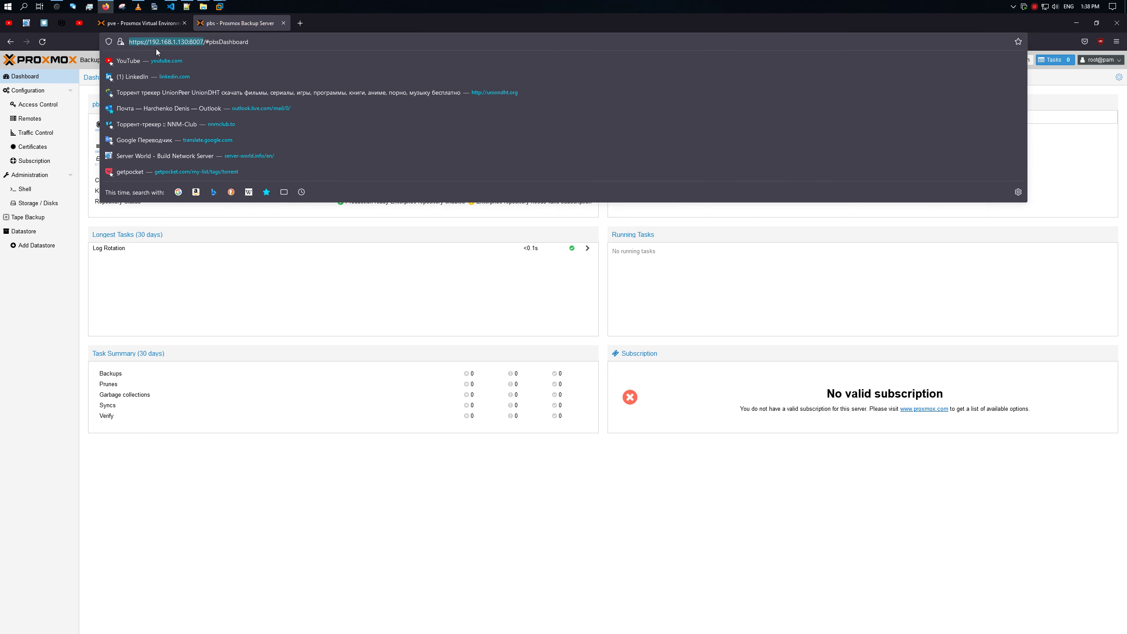
{"action": "key", "text": "ctrl+x"}
{"action": "key", "text": "ctrl+a"}
{"action": "key", "text": "ctrl+v"}
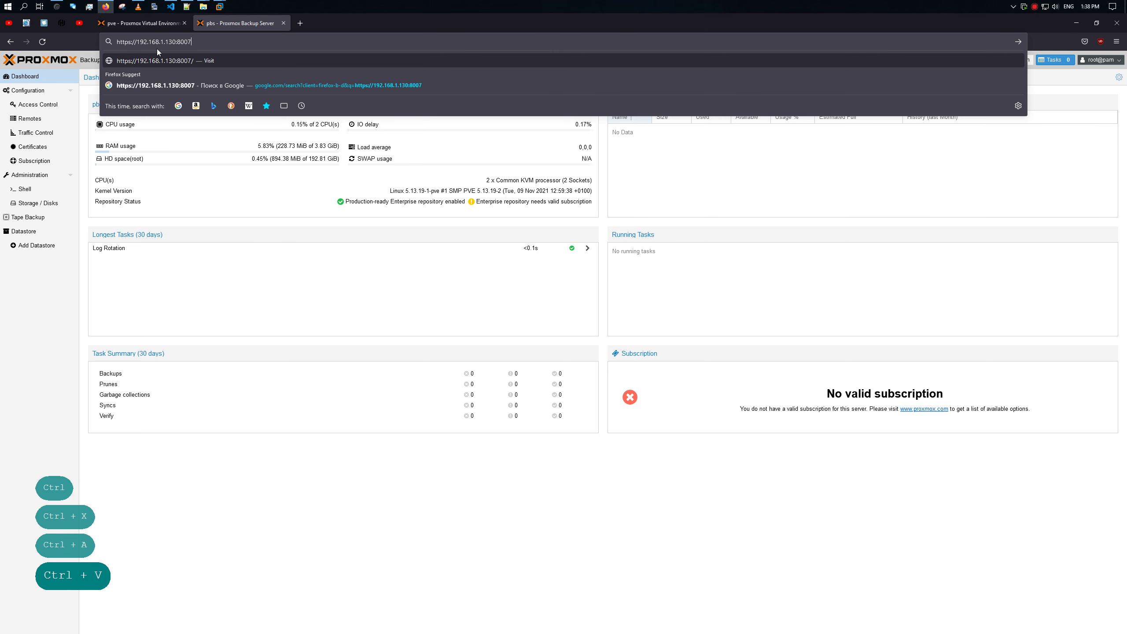
{"action": "key", "text": "ctrl+a"}
{"action": "key", "text": "BackSpace"}
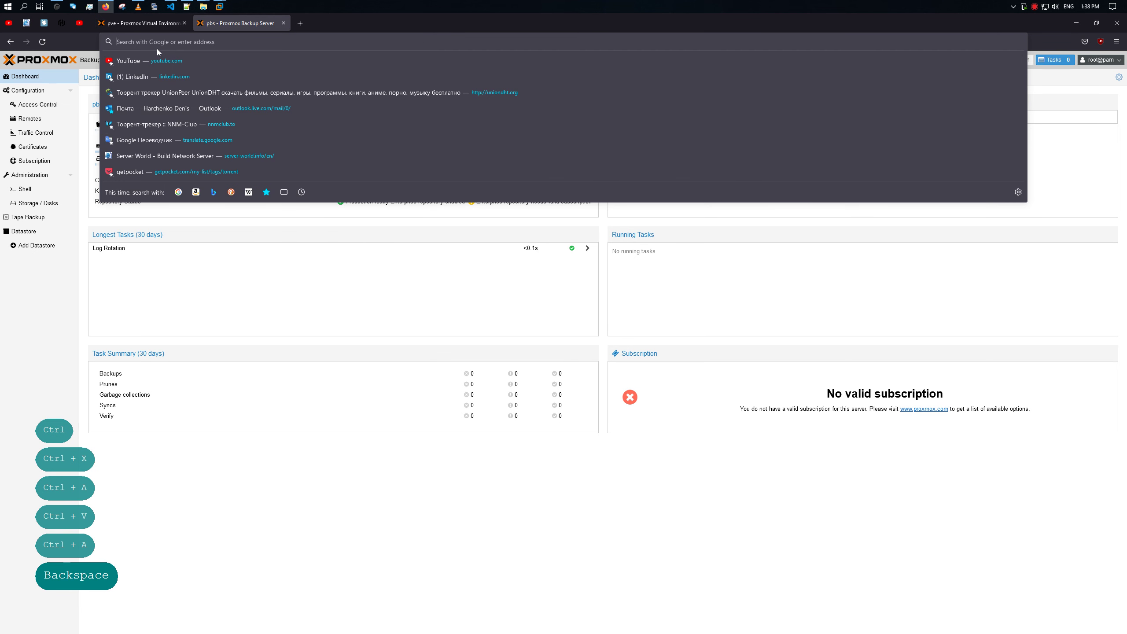
{"action": "key", "text": "ctrl+v"}
{"action": "key", "text": "ctrl+a"}
{"action": "key", "text": "BackSpace"}
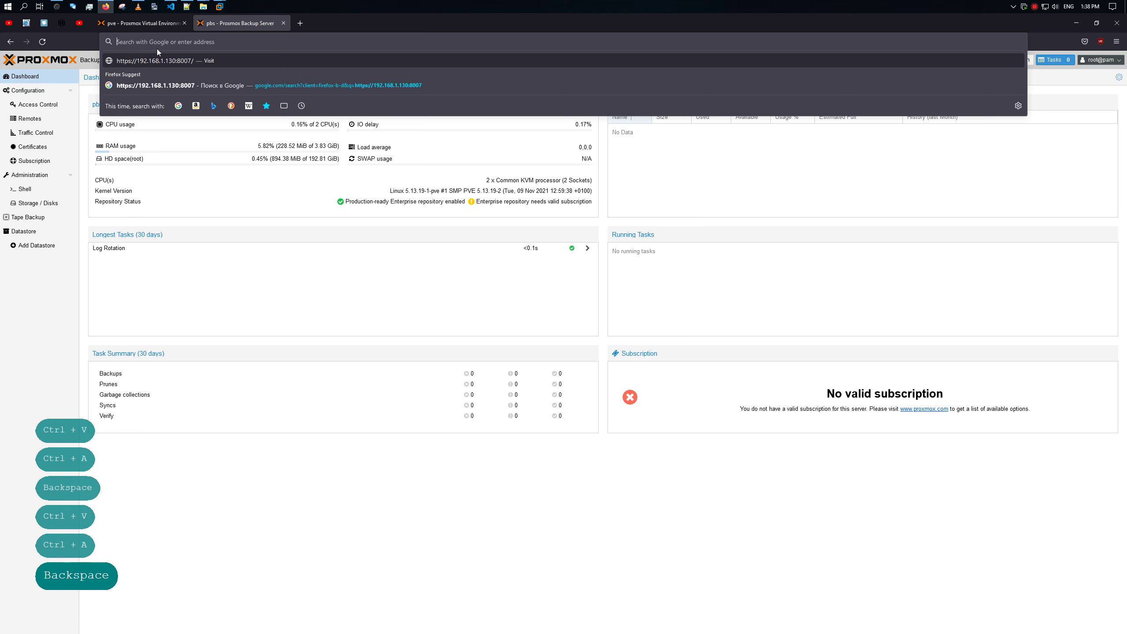
{"action": "key", "text": "ctrl+v"}
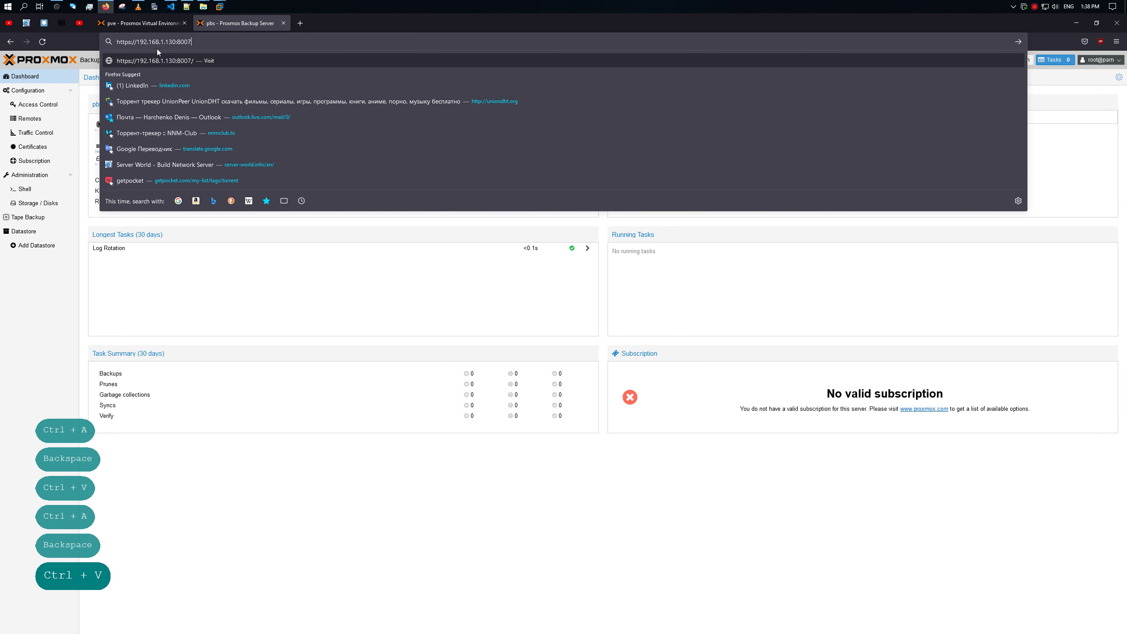
{"action": "key", "text": "Return"}
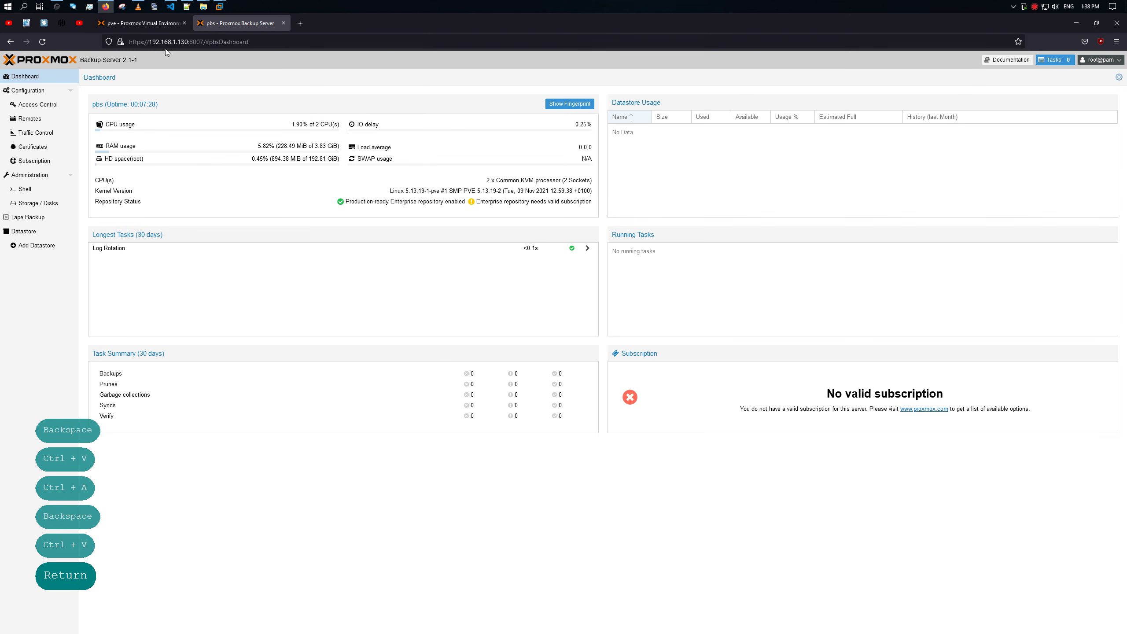
Step: Check the pve node's Firewall setting under Firewall > Options, then open the Datacenter overview
{"action": "left_click", "coordinate": [157, 26]}
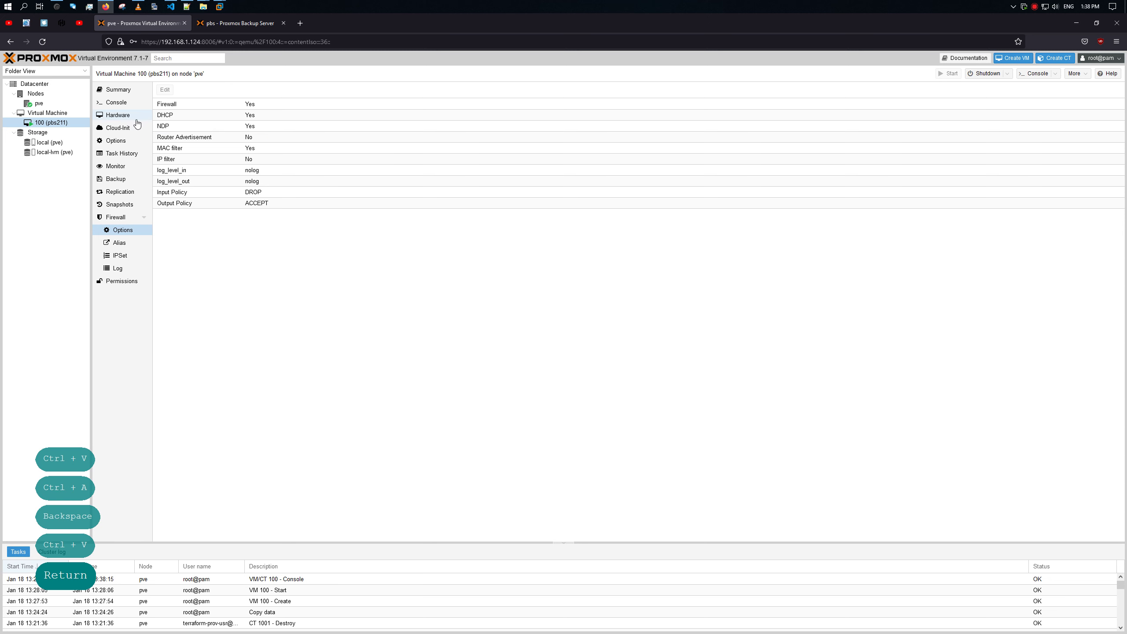
{"action": "left_click", "coordinate": [39, 103]}
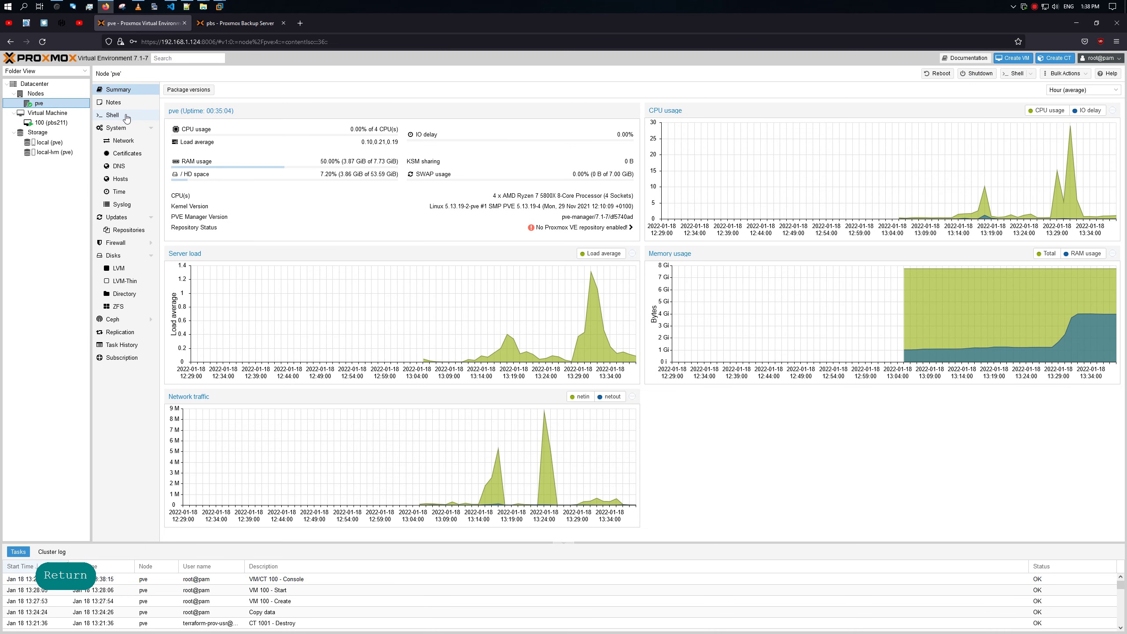
{"action": "left_click", "coordinate": [131, 244]}
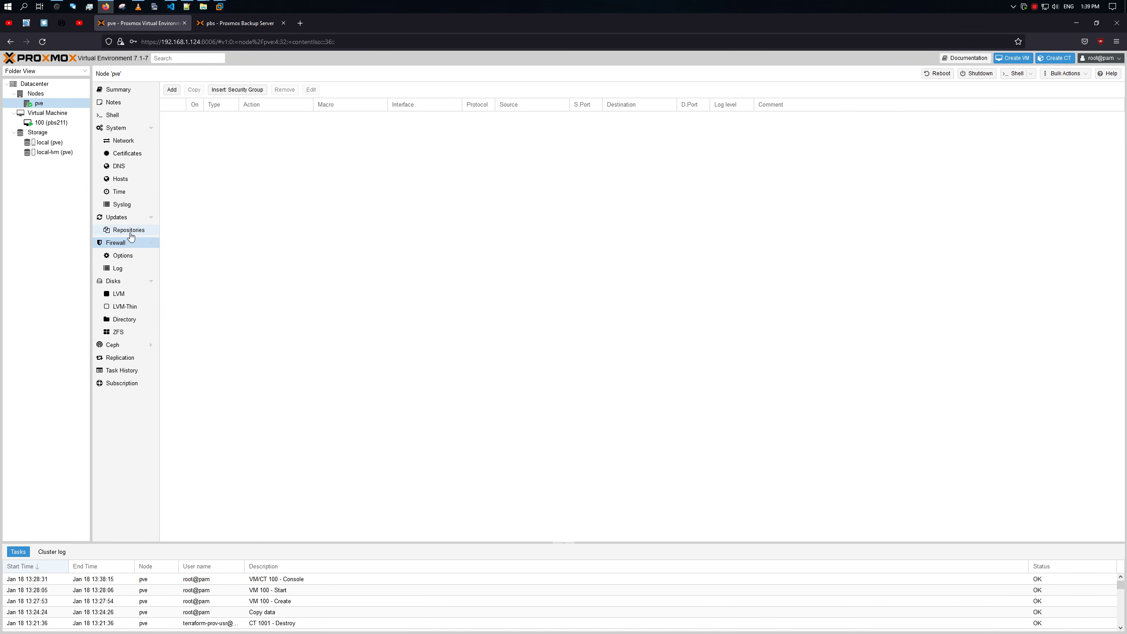
{"action": "left_click", "coordinate": [121, 254]}
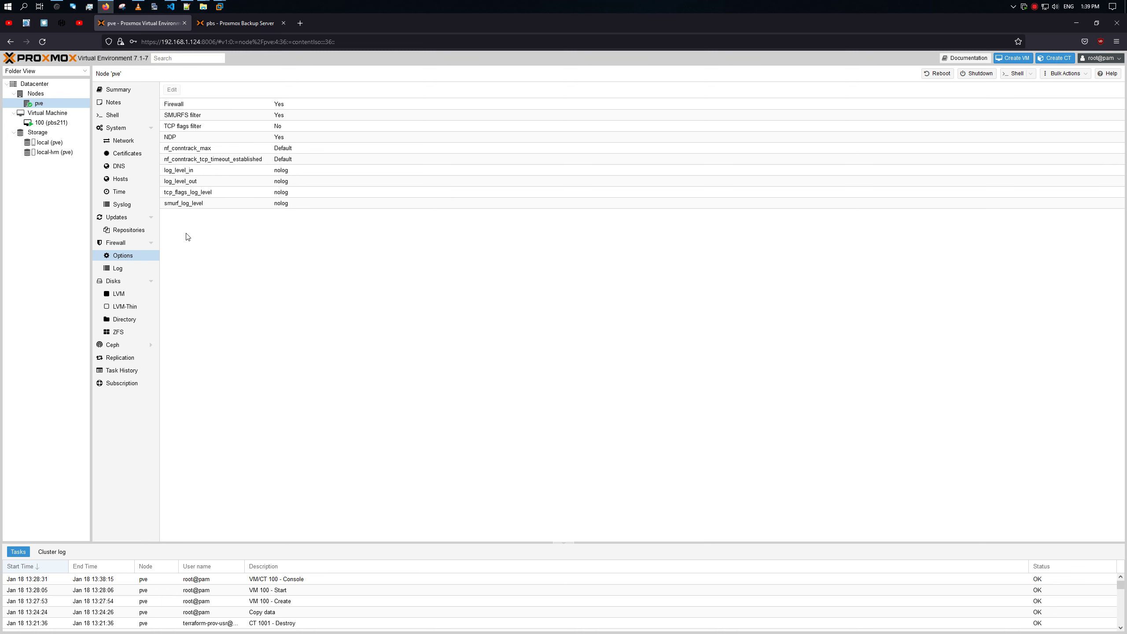
{"action": "left_click", "coordinate": [251, 105]}
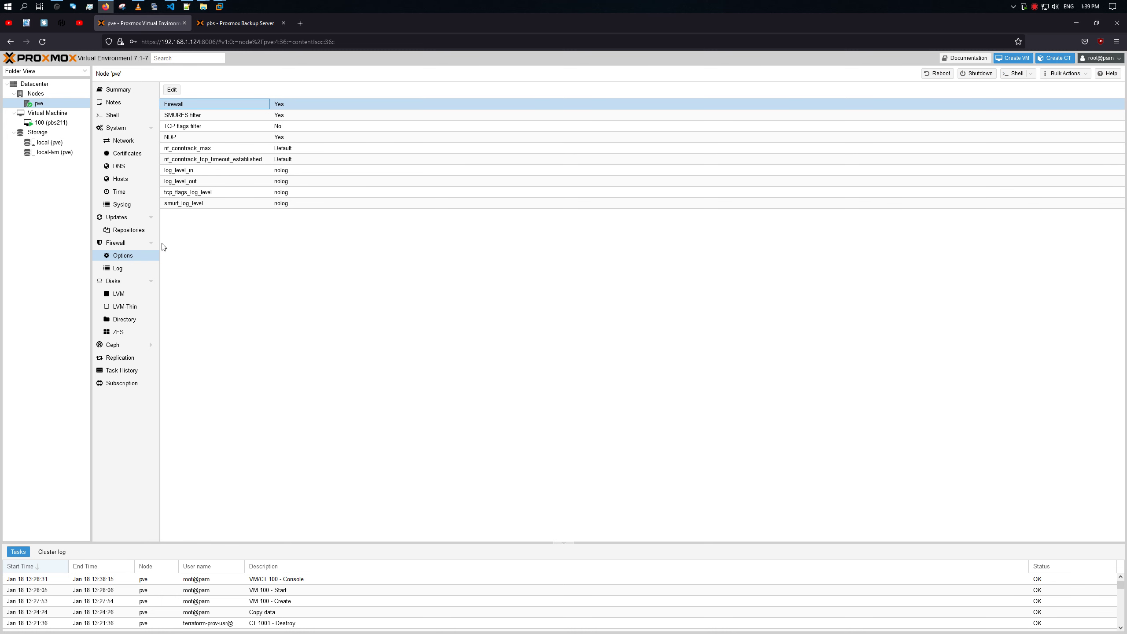
{"action": "left_click", "coordinate": [34, 84]}
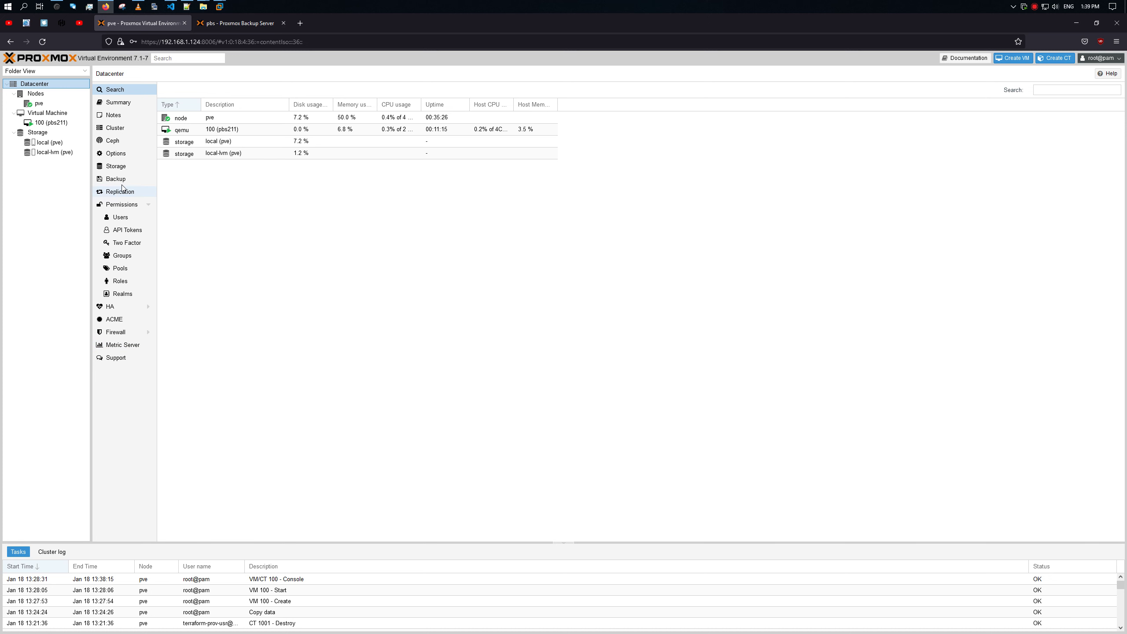
Step: In the Datacenter firewall rules, start a new enabled rule with protocol tcp
{"action": "left_click", "coordinate": [116, 330]}
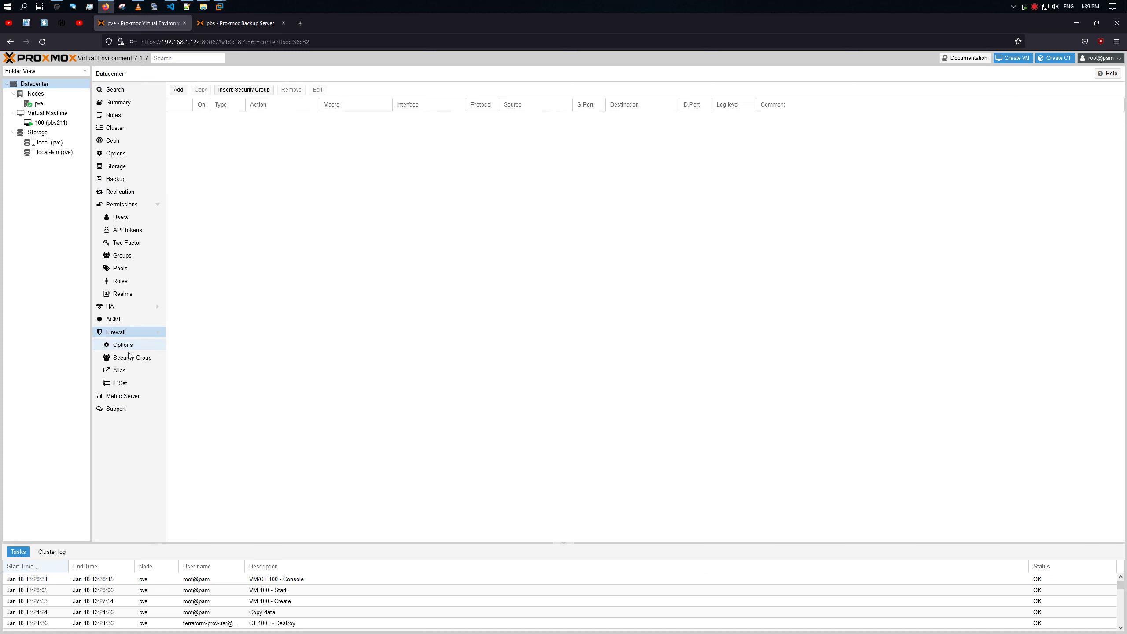
{"action": "left_click", "coordinate": [126, 344]}
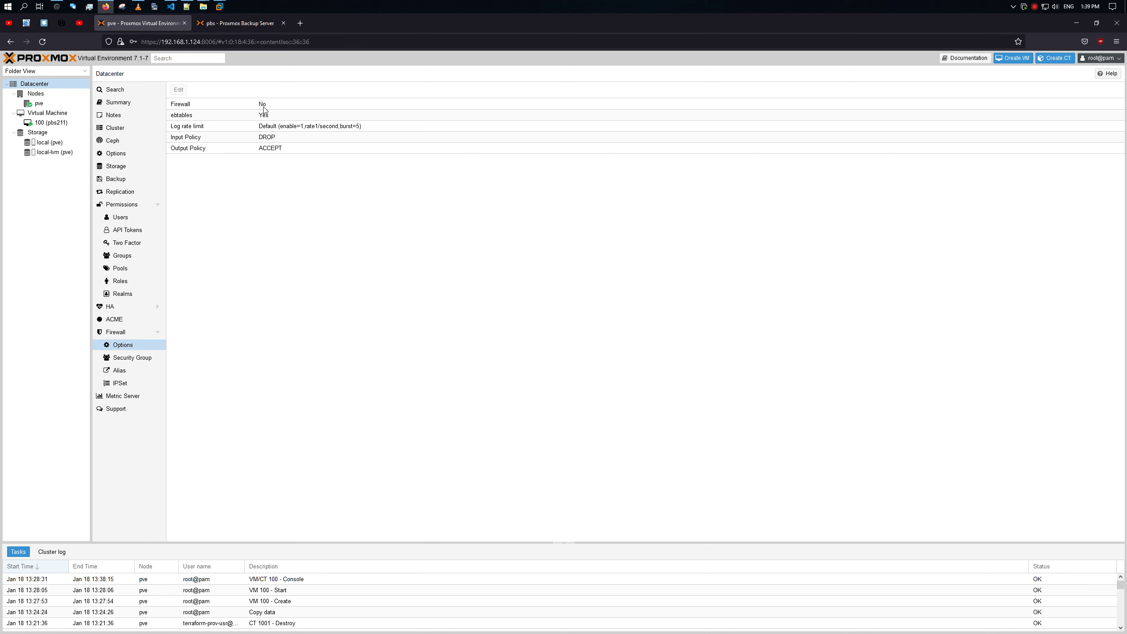
{"action": "left_click", "coordinate": [133, 334]}
{"action": "left_click", "coordinate": [178, 90]}
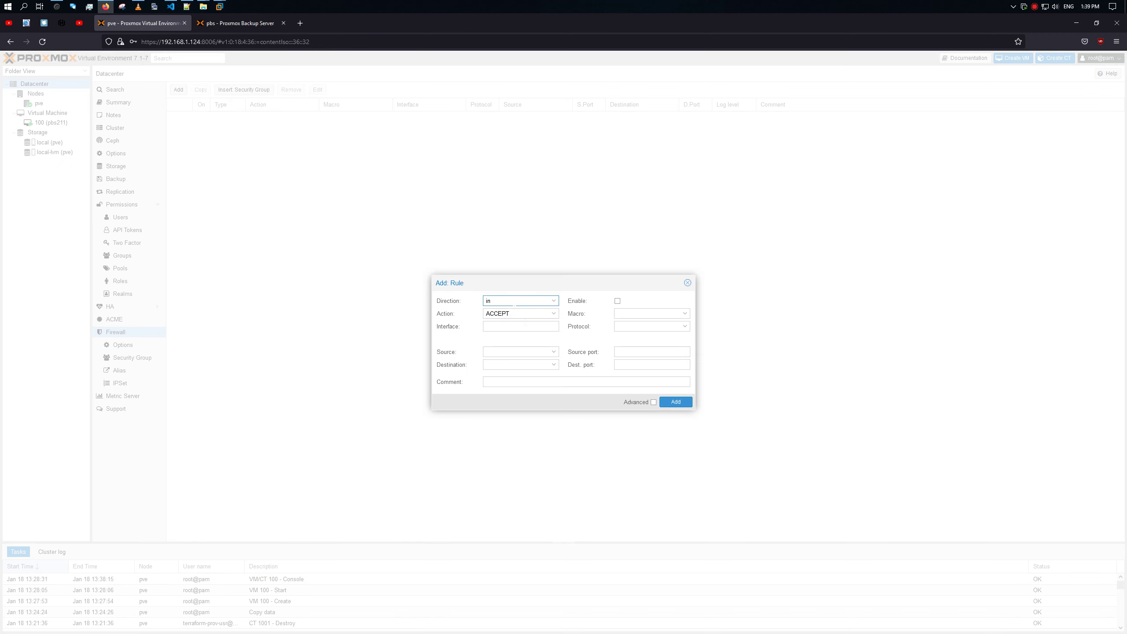
{"action": "left_click", "coordinate": [618, 301]}
{"action": "left_click", "coordinate": [685, 326]}
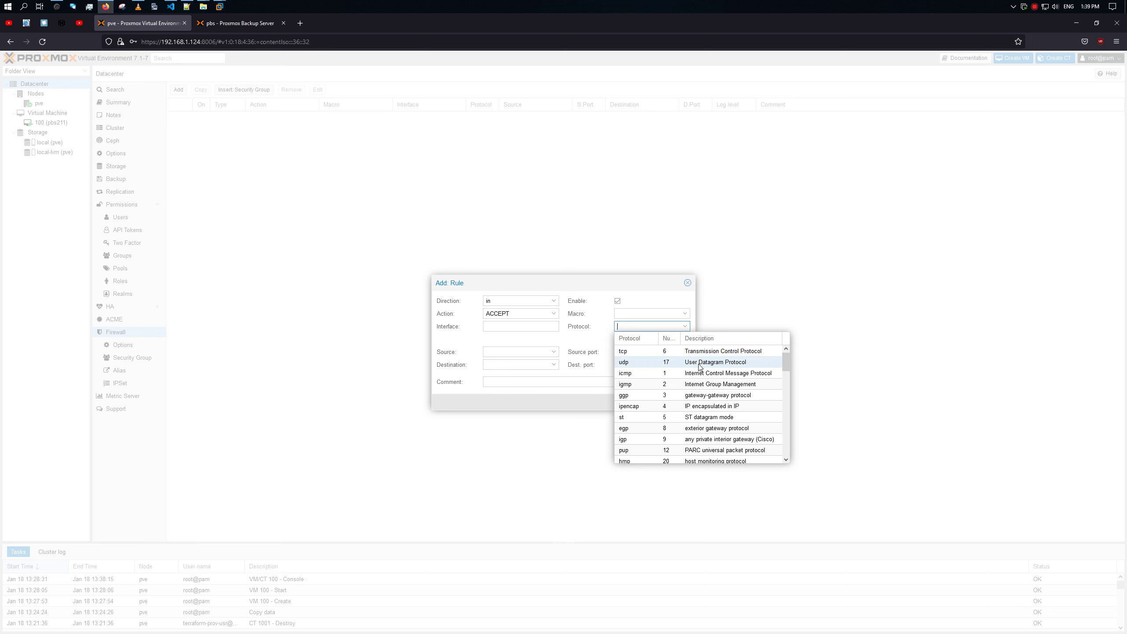
{"action": "left_click_drag", "start_coordinate": [784, 361], "coordinate": [762, 330]}
{"action": "left_click", "coordinate": [637, 291]}
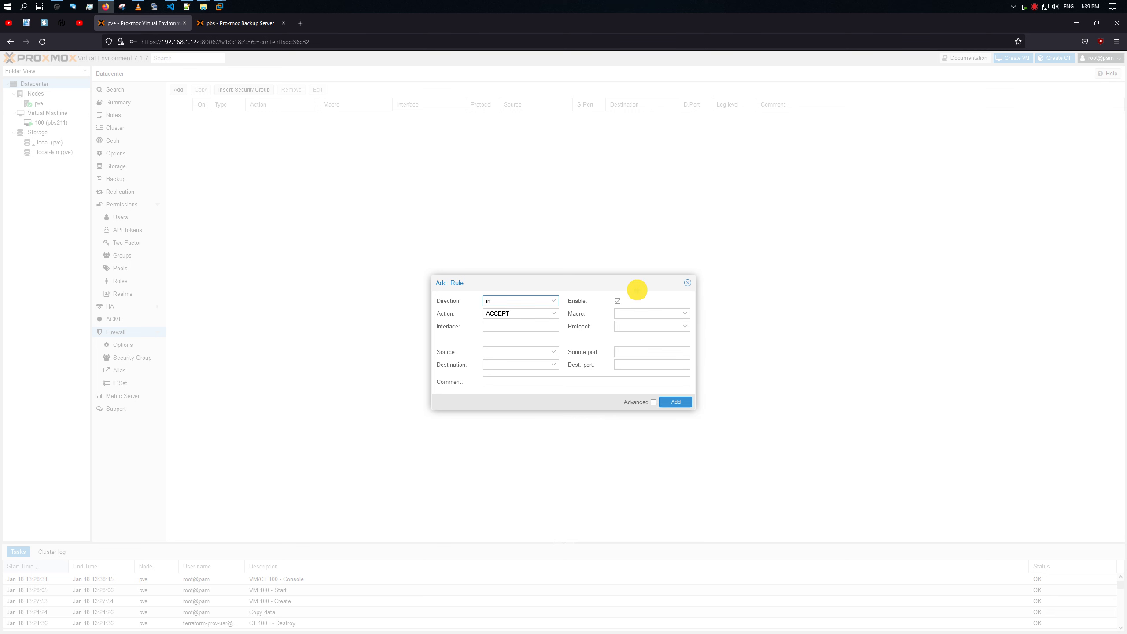
{"action": "left_click", "coordinate": [686, 329]}
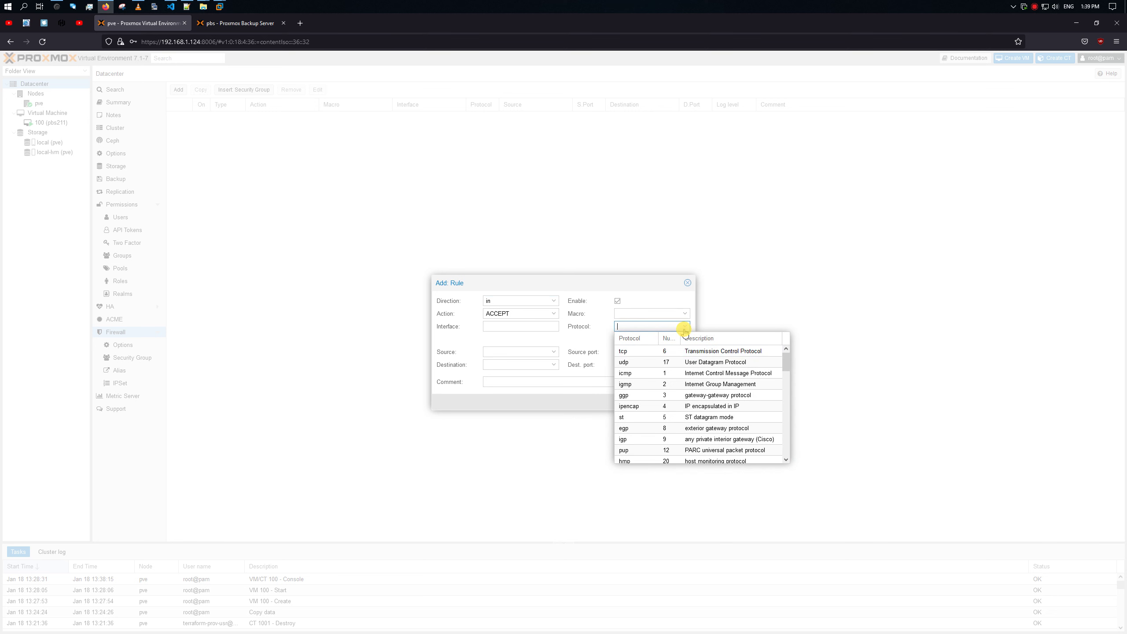
{"action": "left_click", "coordinate": [655, 352]}
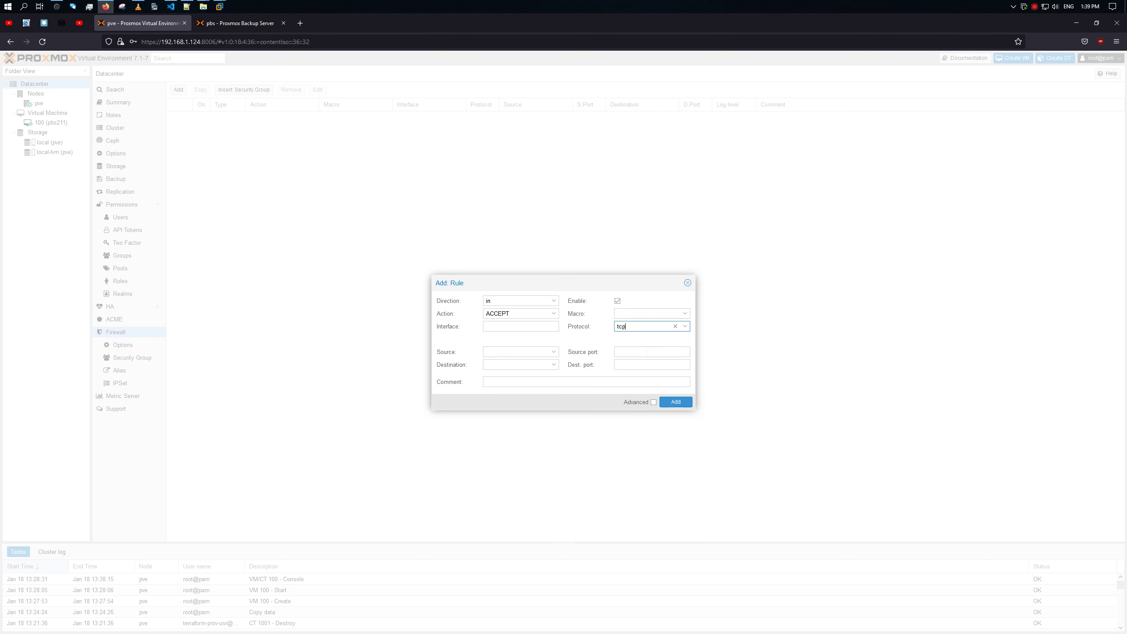
{"action": "left_click", "coordinate": [680, 330]}
{"action": "left_click", "coordinate": [787, 366]}
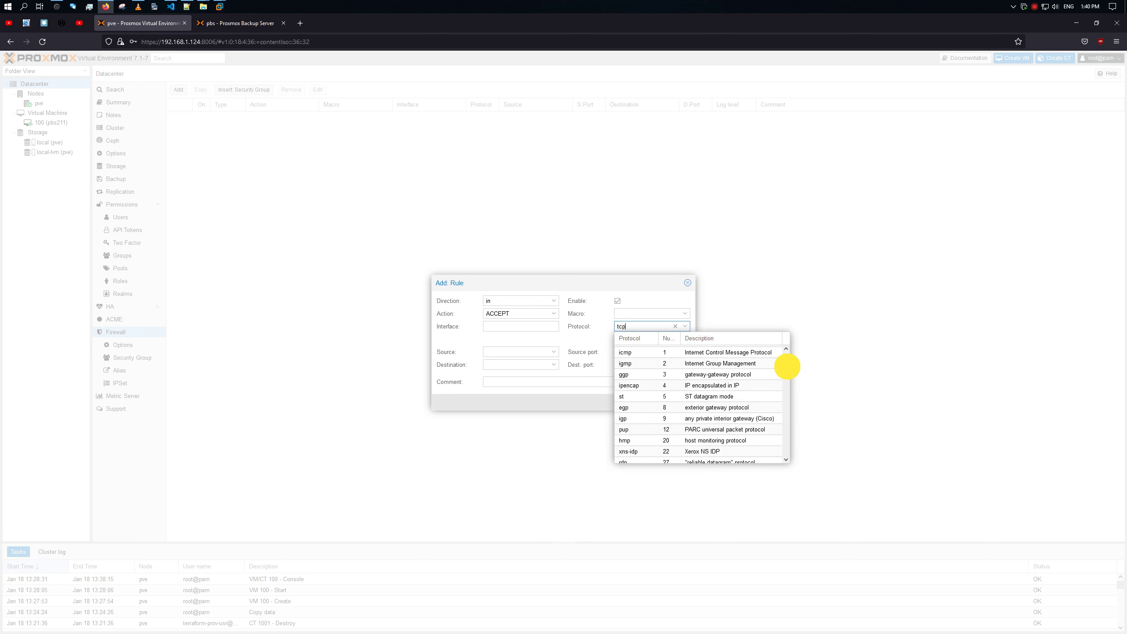
{"action": "left_click_drag", "start_coordinate": [787, 367], "coordinate": [786, 453]}
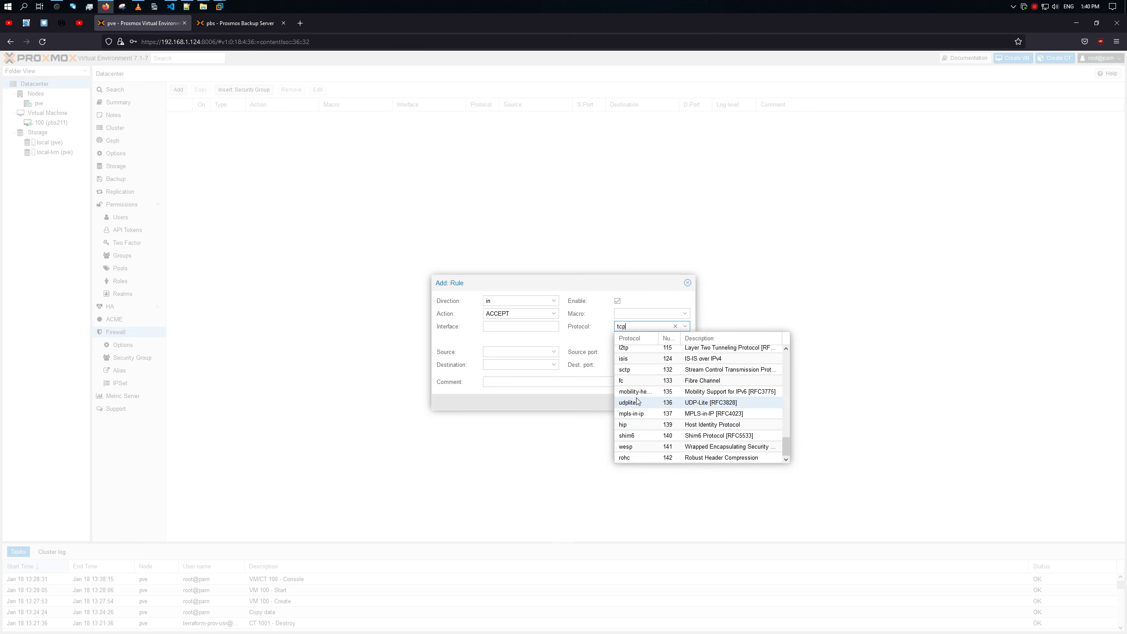
{"action": "left_click", "coordinate": [597, 337]}
Step: Set destination port 8006 and comment 'web proxmox', then add the rule
{"action": "left_click", "coordinate": [640, 353]}
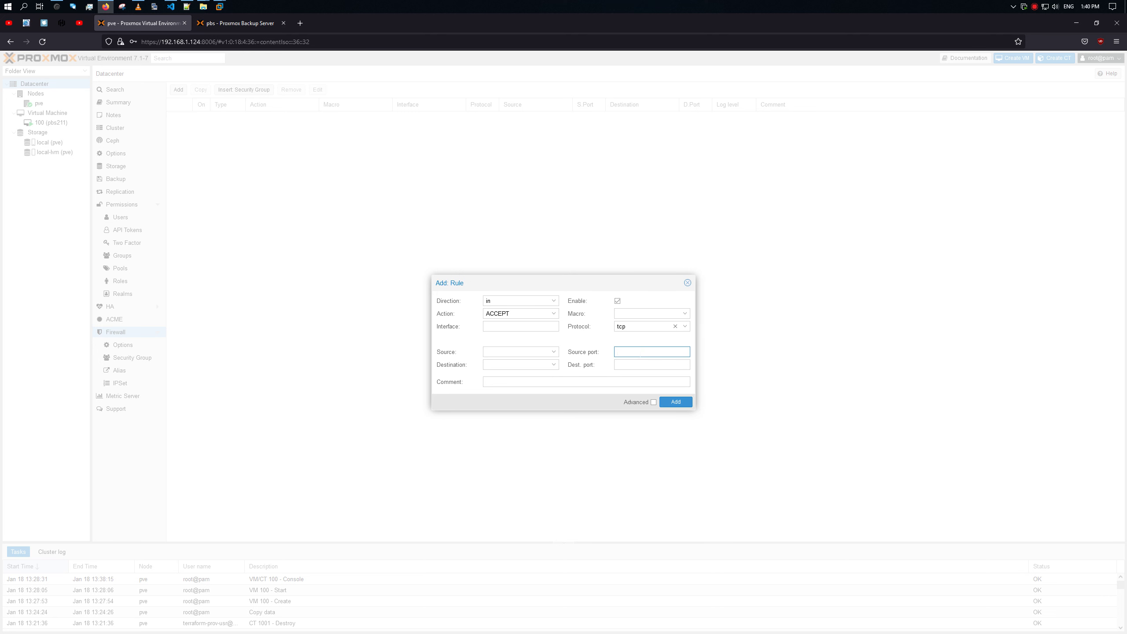
{"action": "type", "text": "800"}
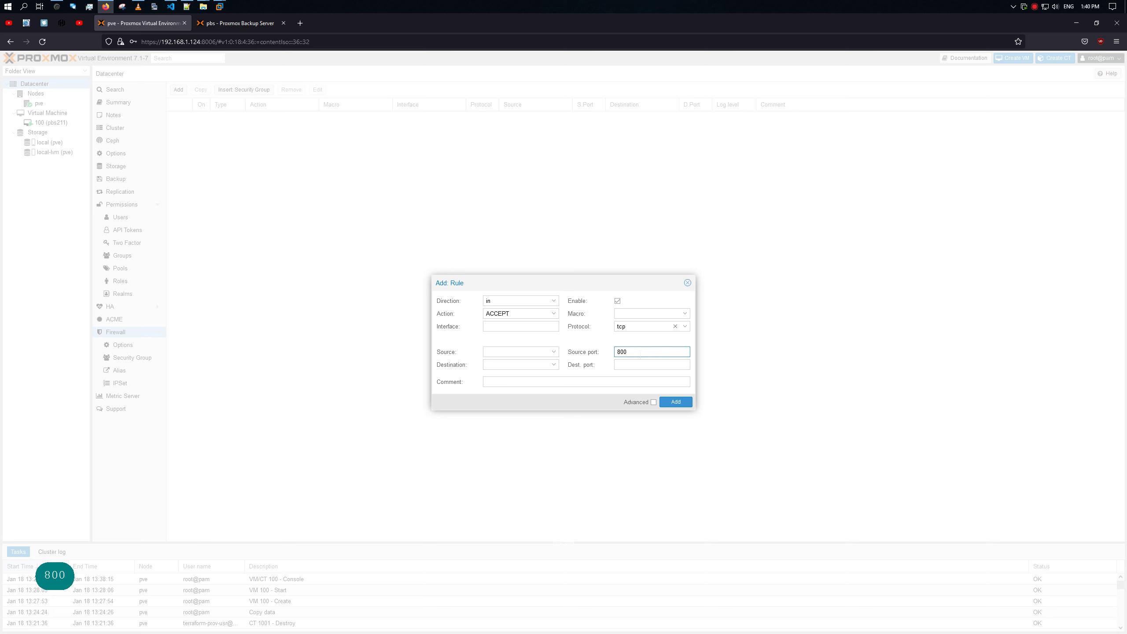
{"action": "type", "text": "6"}
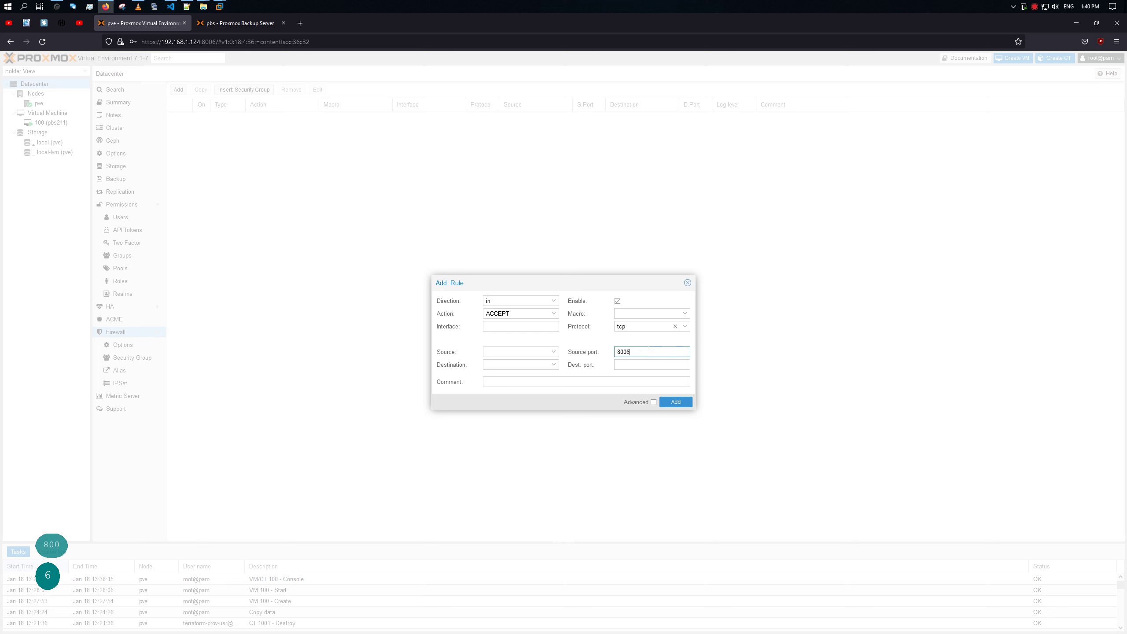
{"action": "double_click", "coordinate": [626, 351]}
{"action": "key", "text": "ctrl+x"}
{"action": "left_click", "coordinate": [627, 365]}
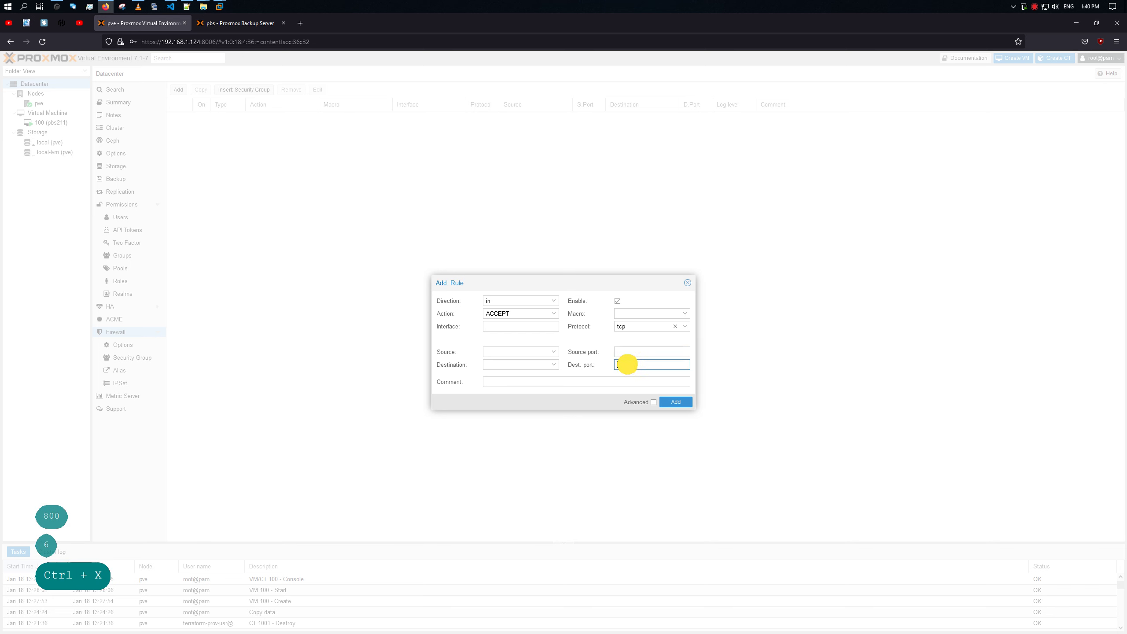
{"action": "key", "text": "ctrl+v"}
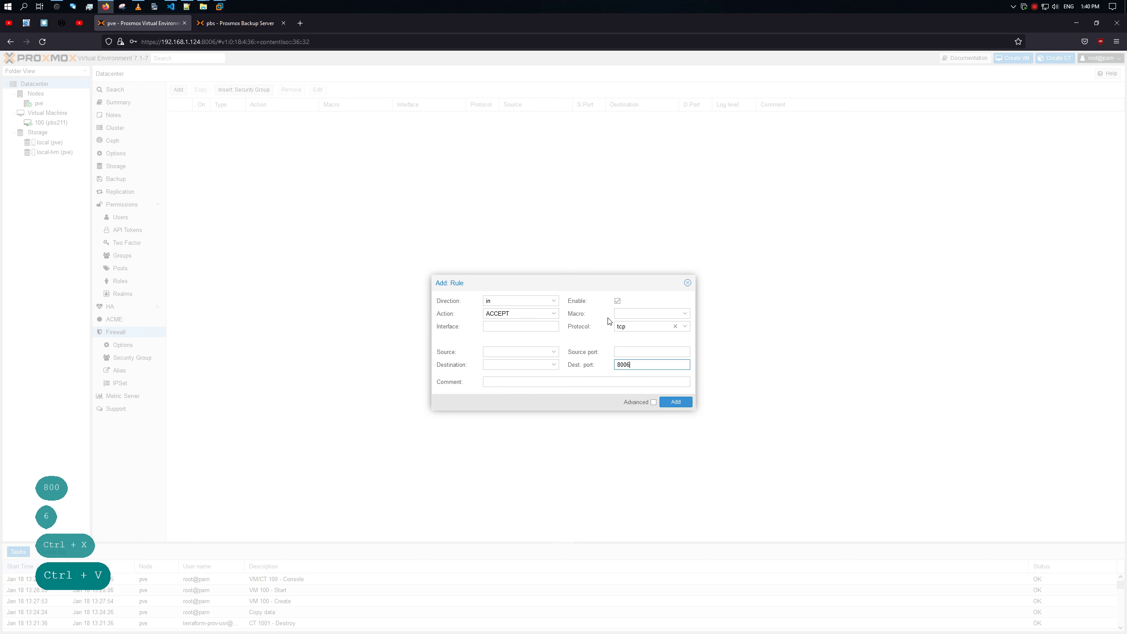
{"action": "left_click", "coordinate": [602, 381]}
{"action": "type", "text": "wevb"}
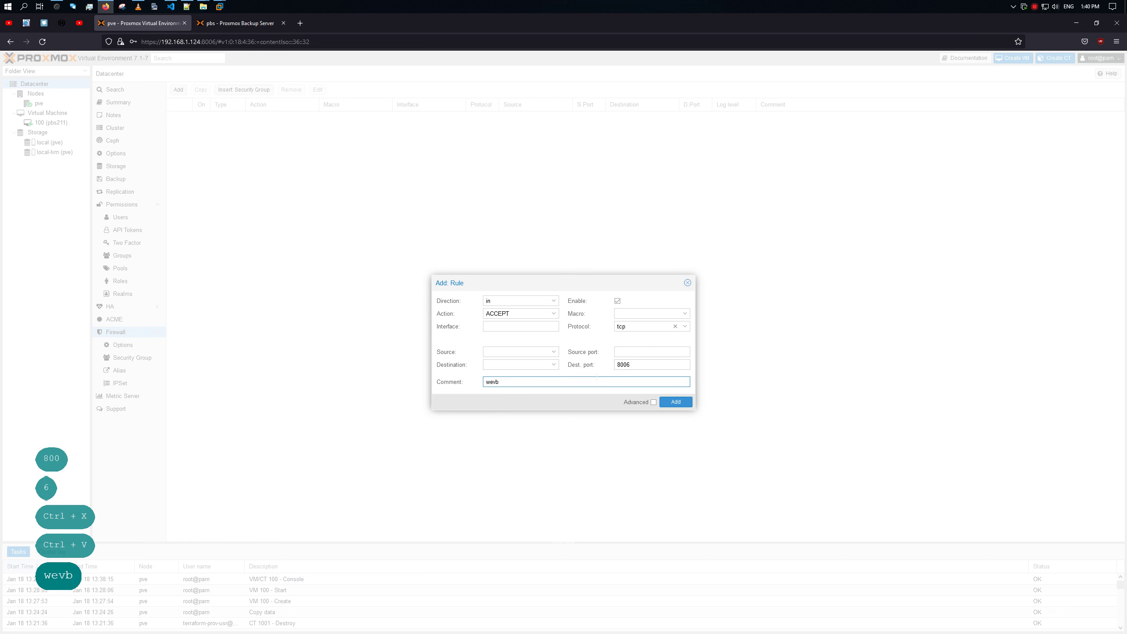
{"action": "key", "text": "BackSpace"}
{"action": "key", "text": "BackSpace"}
{"action": "type", "text": "b proxm"}
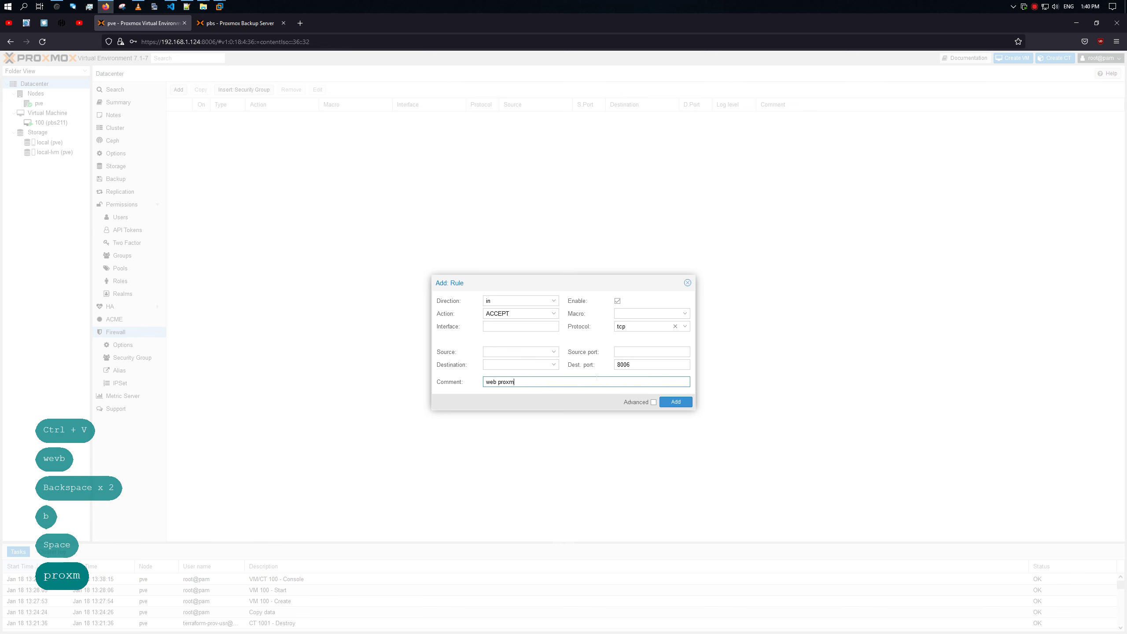
{"action": "type", "text": "ox"}
{"action": "key", "text": "ctrl+a"}
{"action": "key", "text": "ctrl+c"}
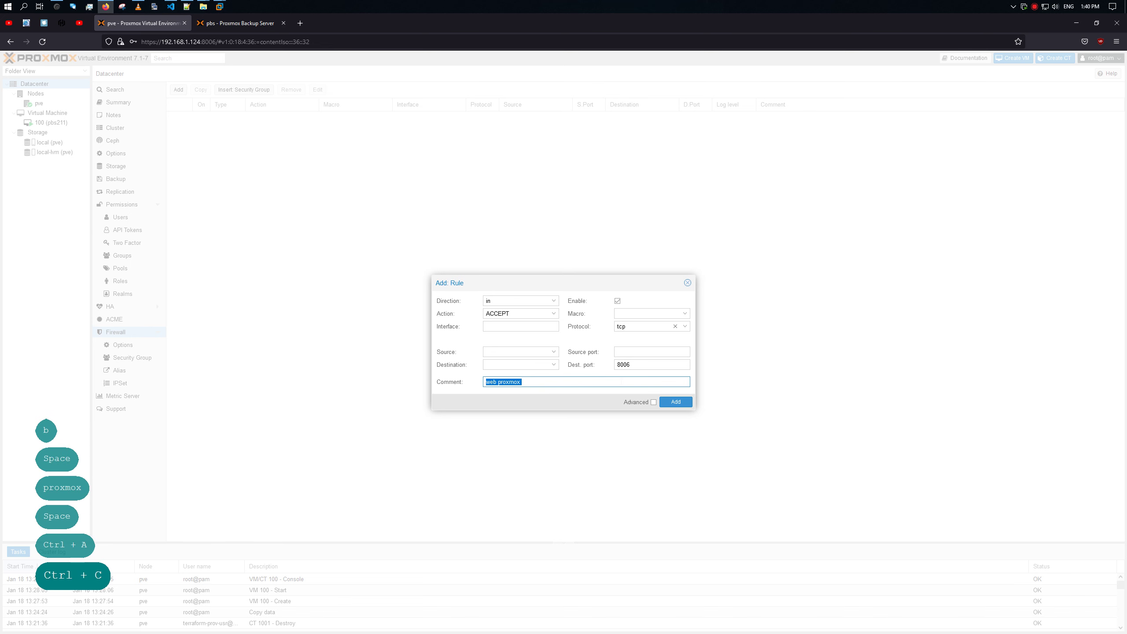
{"action": "left_click", "coordinate": [676, 401]}
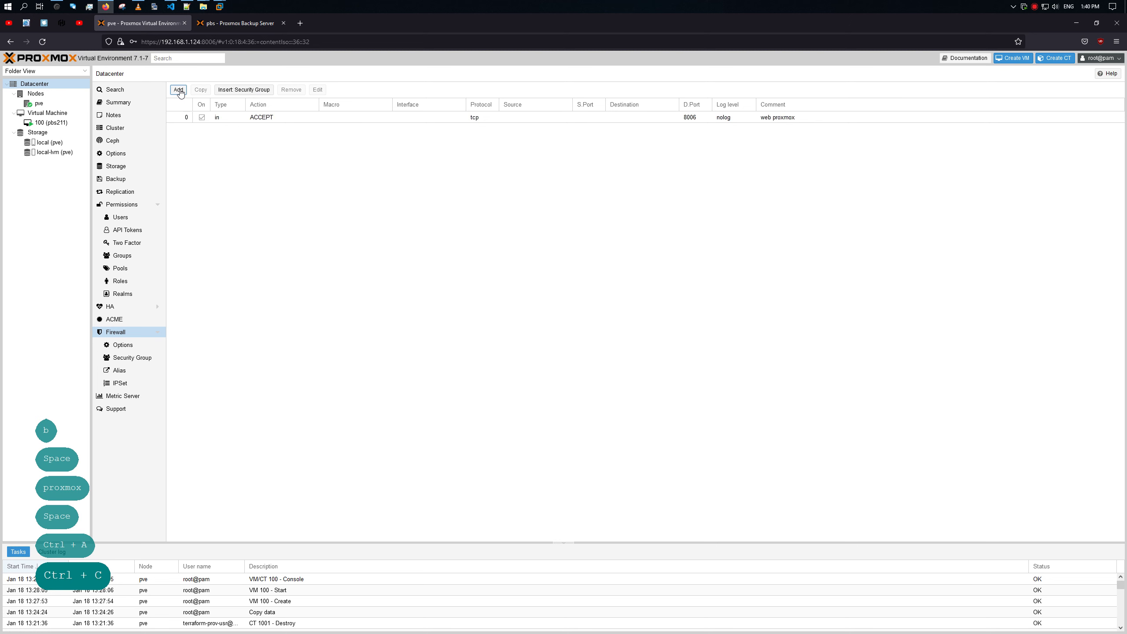
{"action": "left_click", "coordinate": [179, 90]}
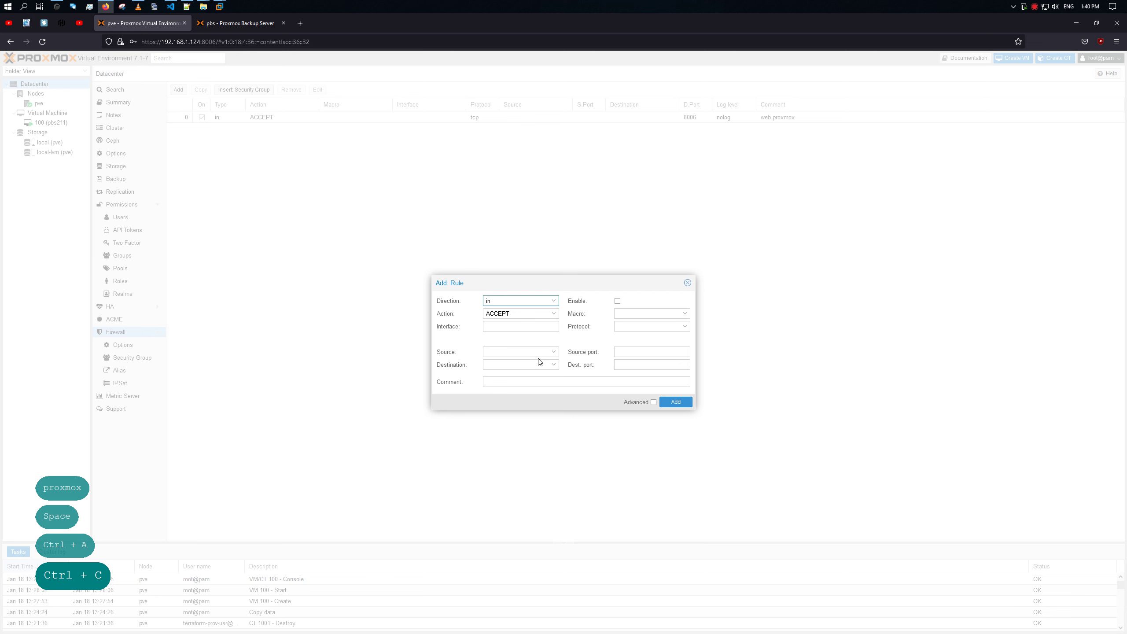
Step: Set the new rule's protocol to tcp, correcting an accidental xns-idp choice
{"action": "left_click", "coordinate": [685, 313]}
{"action": "left_click", "coordinate": [686, 314]}
{"action": "left_click", "coordinate": [687, 327]}
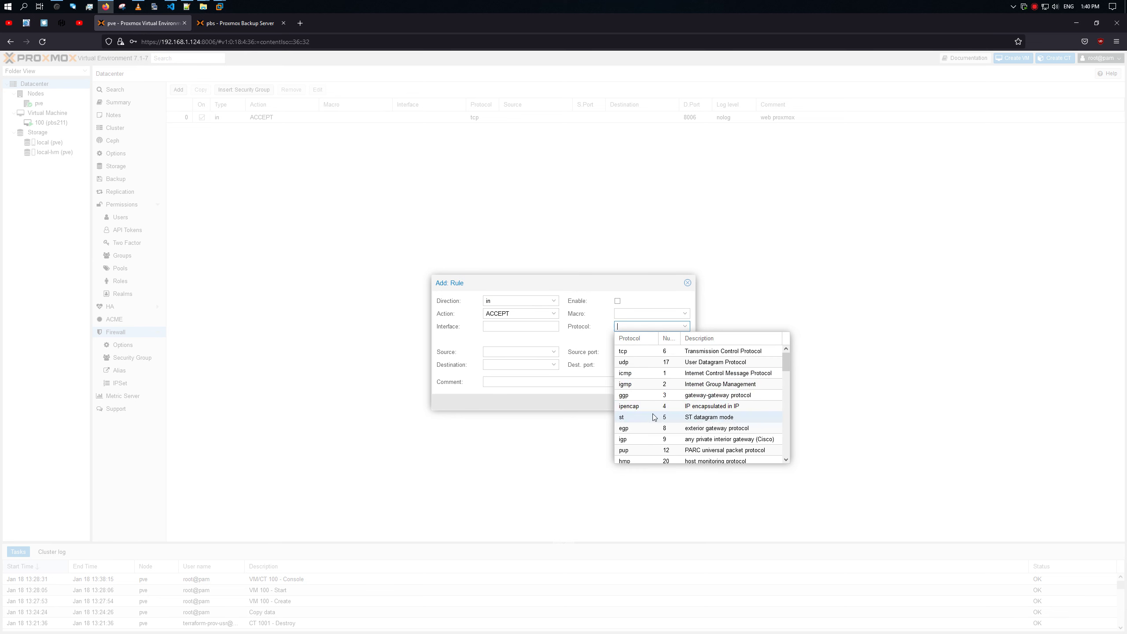
{"action": "scroll", "coordinate": [652, 414], "scroll_direction": "down", "scroll_amount": 5}
{"action": "scroll", "coordinate": [657, 418], "scroll_direction": "up", "scroll_amount": 5}
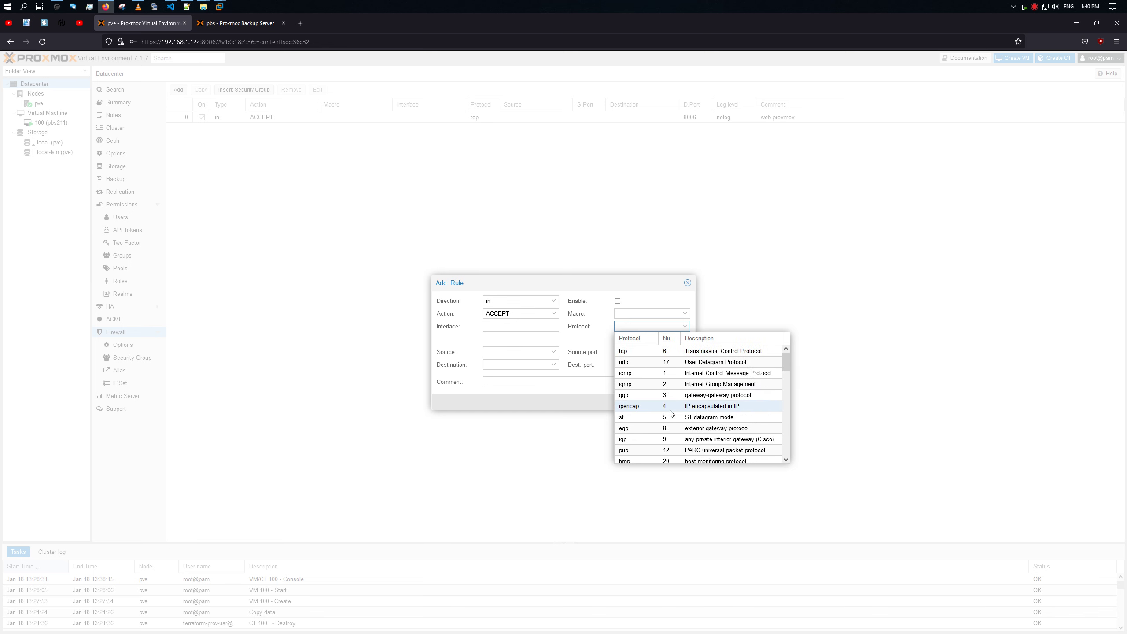
{"action": "scroll", "coordinate": [665, 411], "scroll_direction": "down", "scroll_amount": 2}
{"action": "left_click", "coordinate": [667, 396]}
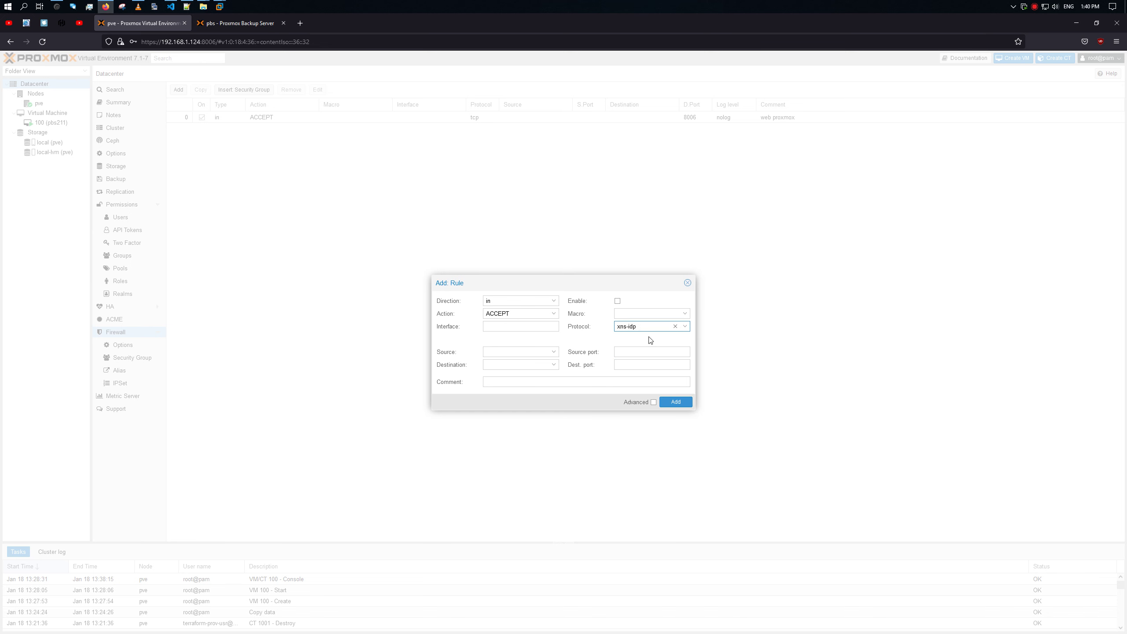
{"action": "left_click", "coordinate": [685, 326]}
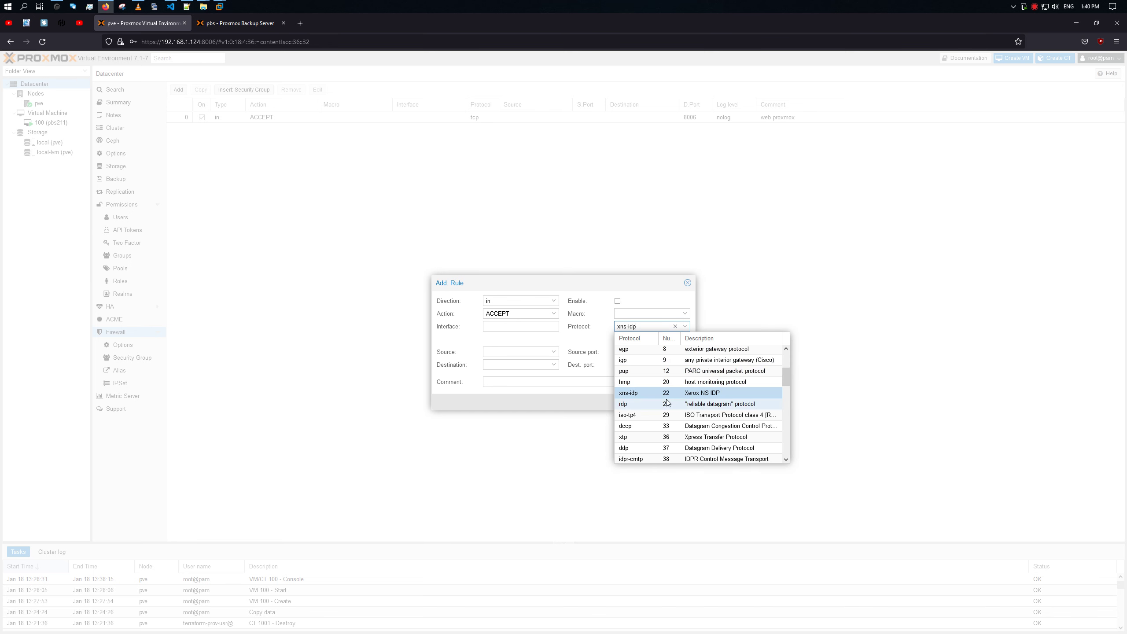
{"action": "left_click", "coordinate": [675, 326]}
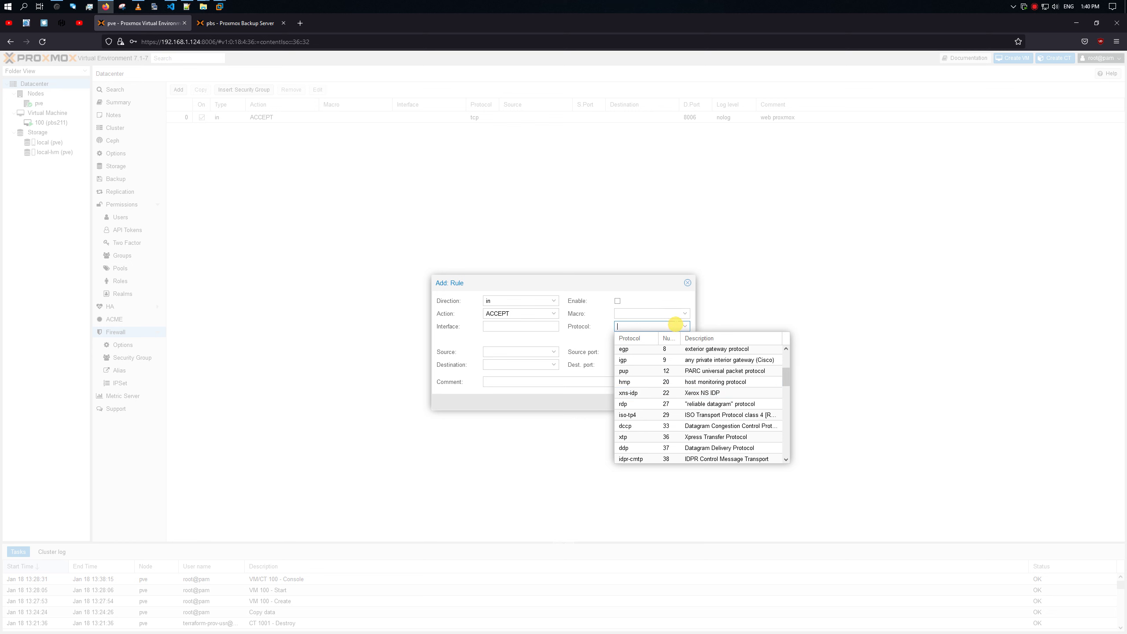
{"action": "scroll", "coordinate": [670, 357], "scroll_direction": "up", "scroll_amount": 2}
{"action": "left_click", "coordinate": [659, 350]}
Step: Enable the rule with destination port 22 and comment 'ssh proxmox', then add it
{"action": "left_click", "coordinate": [645, 352]}
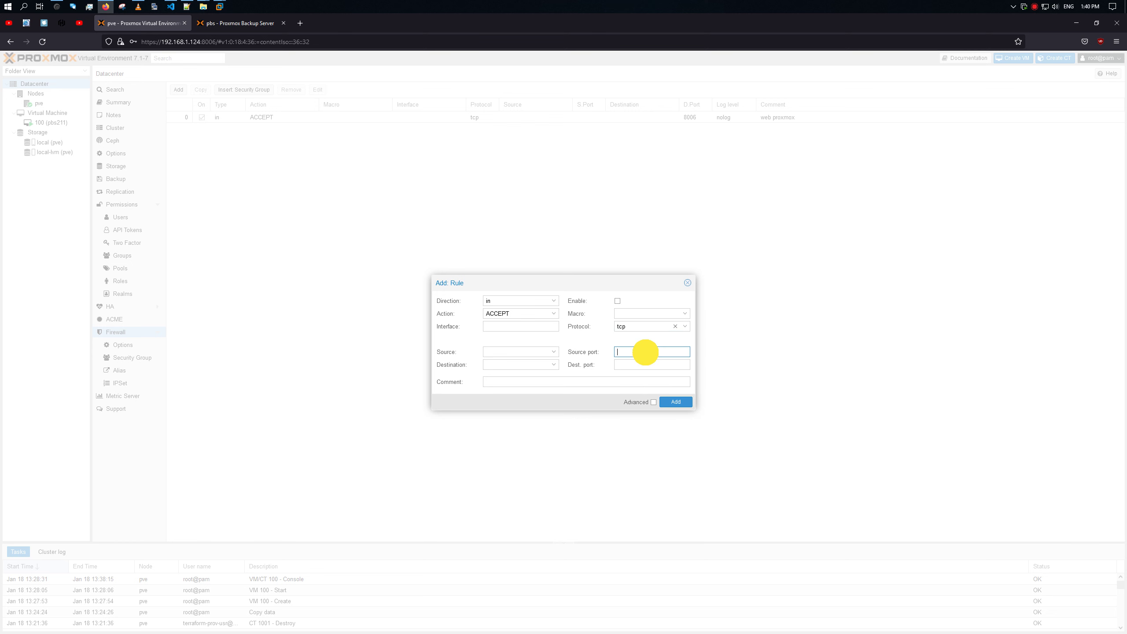
{"action": "left_click", "coordinate": [633, 364]}
{"action": "type", "text": "2"}
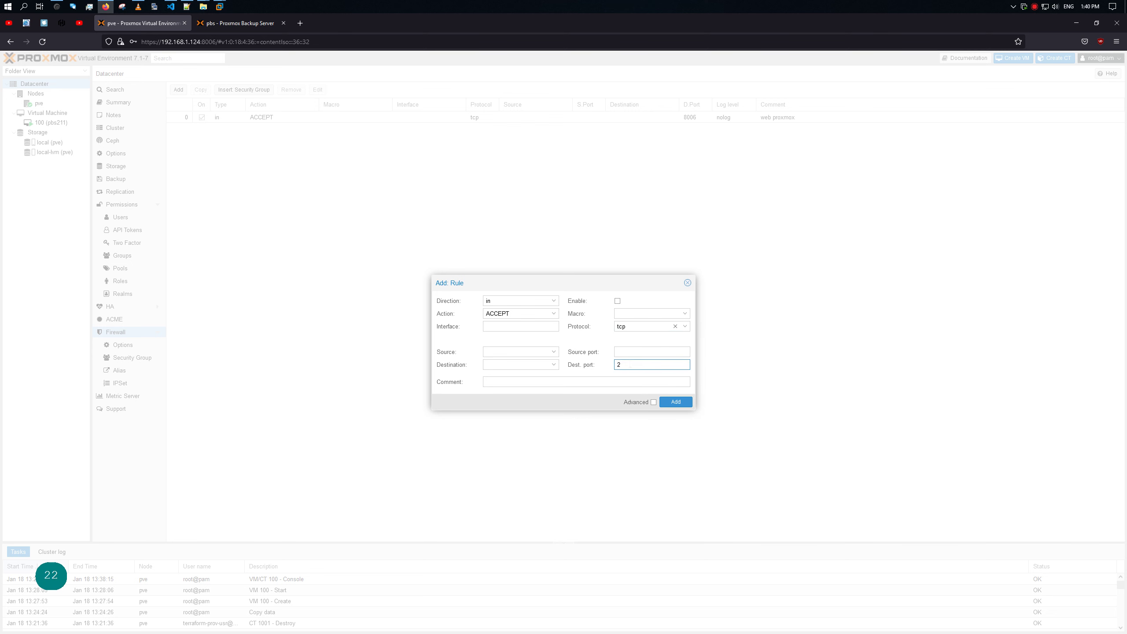
{"action": "type", "text": "2"}
{"action": "left_click", "coordinate": [617, 301]}
{"action": "left_click", "coordinate": [628, 382]}
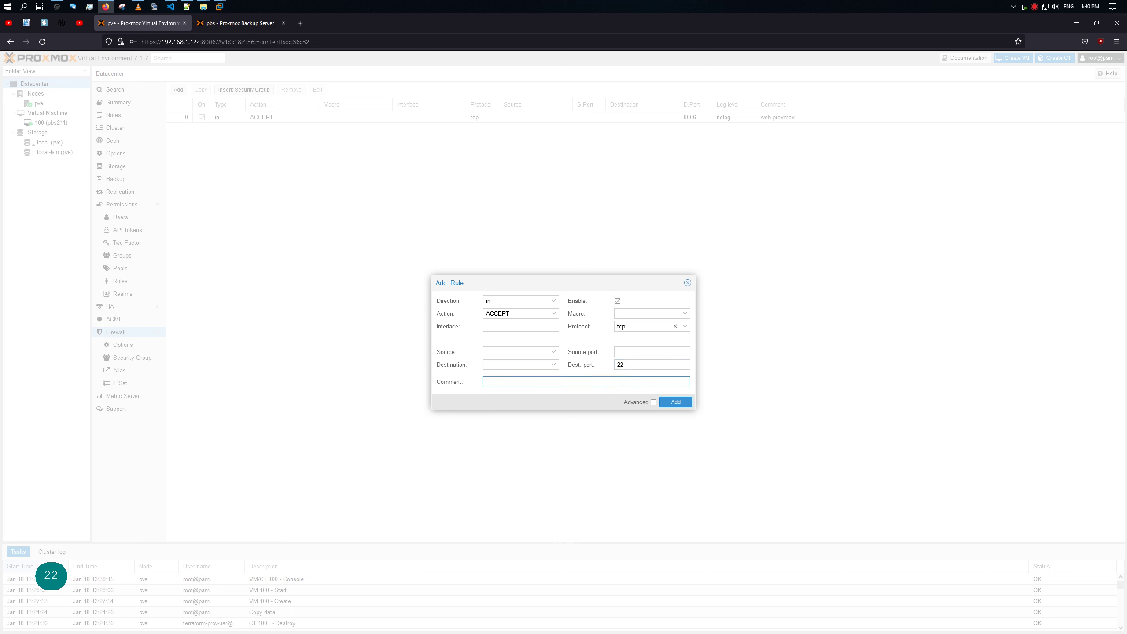
{"action": "key", "text": "ctrl+v"}
{"action": "key", "text": "BackSpace"}
{"action": "key", "text": "Left"}
{"action": "key", "text": "Left"}
{"action": "key", "text": "Left"}
{"action": "key", "text": "Left"}
{"action": "key", "text": "Left"}
{"action": "key", "text": "Left"}
{"action": "key", "text": "Left"}
{"action": "key", "text": "Left"}
{"action": "key", "text": "Left"}
{"action": "key", "text": "Left"}
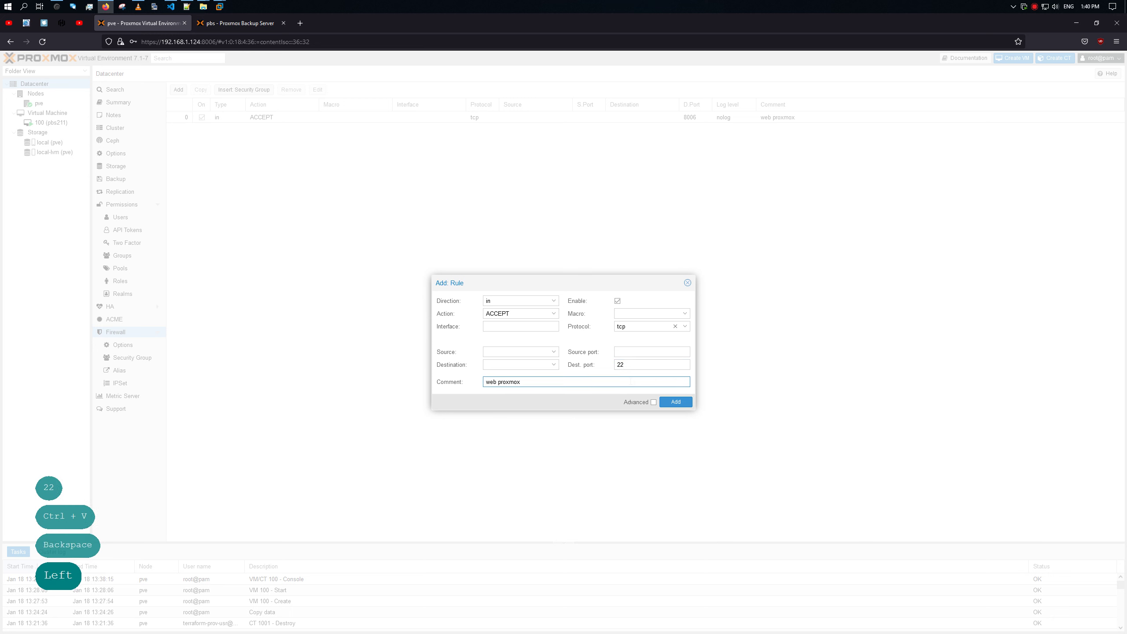
{"action": "key", "text": "Right"}
{"action": "key", "text": "Right"}
{"action": "key", "text": "BackSpace"}
{"action": "key", "text": "BackSpace"}
{"action": "key", "text": "BackSpace"}
{"action": "key", "text": "BackSpace"}
{"action": "type", "text": "ssh"}
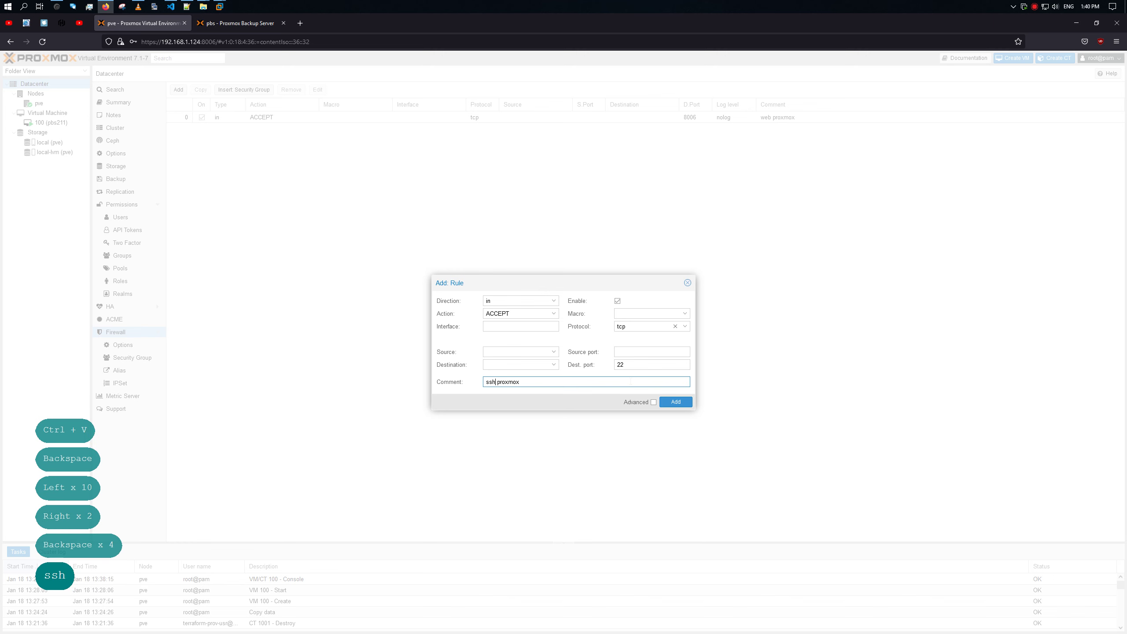
{"action": "left_click", "coordinate": [675, 402]}
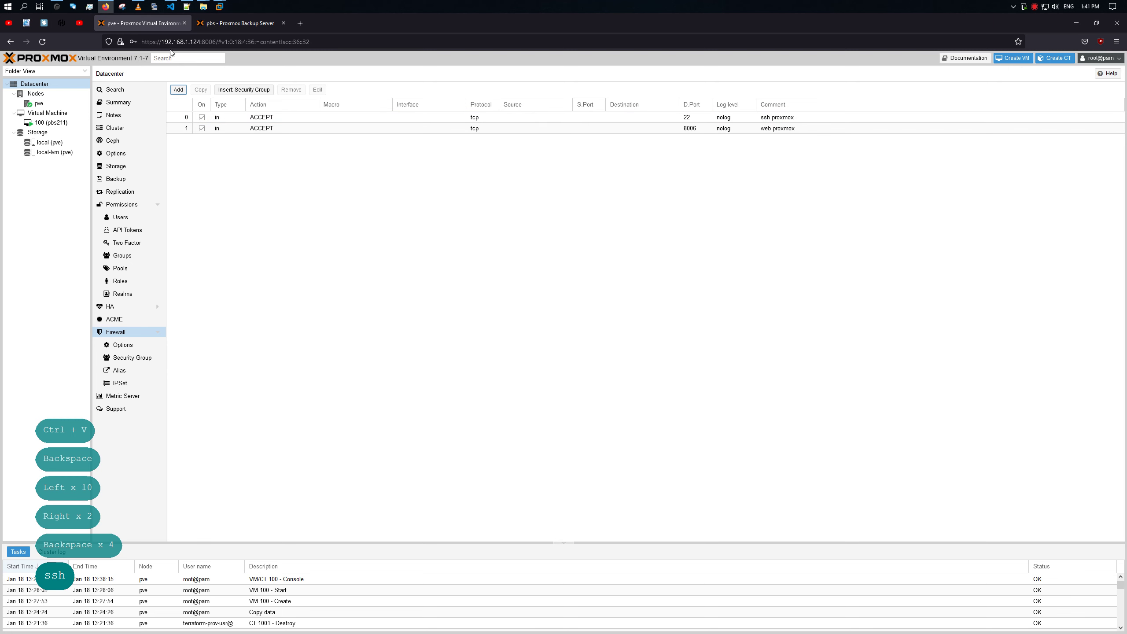
Step: Run ipconfig in an administrator PowerShell, then show the Datacenter firewall aliases
{"action": "key", "text": "super+x"}
{"action": "left_click", "coordinate": [97, 137]}
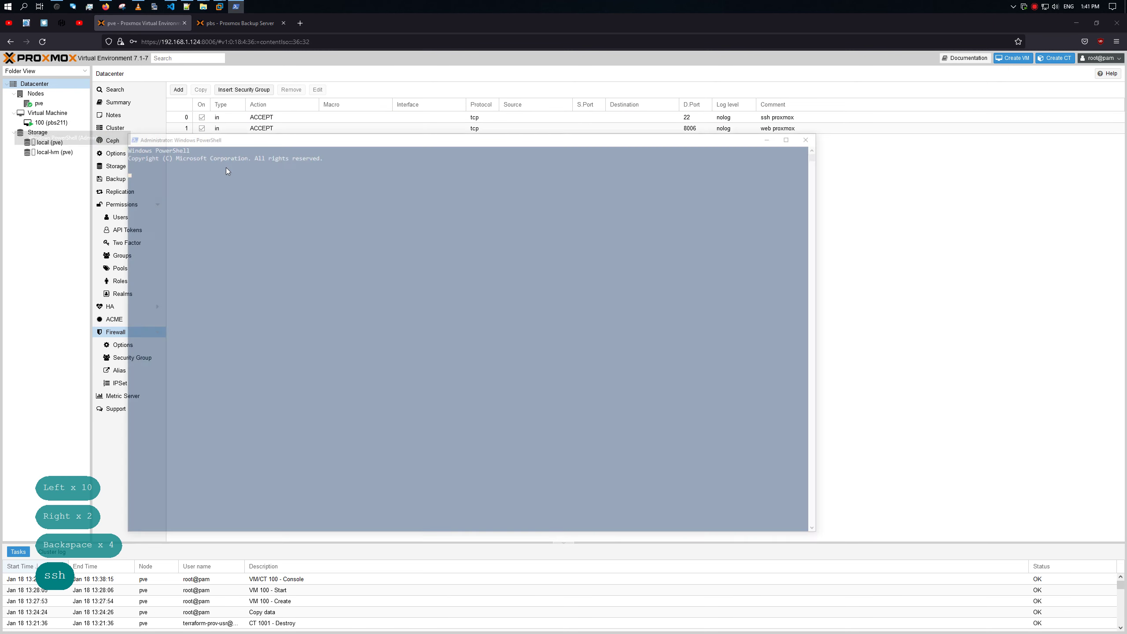
{"action": "left_click_drag", "start_coordinate": [393, 140], "coordinate": [0, 41]}
{"action": "type", "text": "ipconfig"}
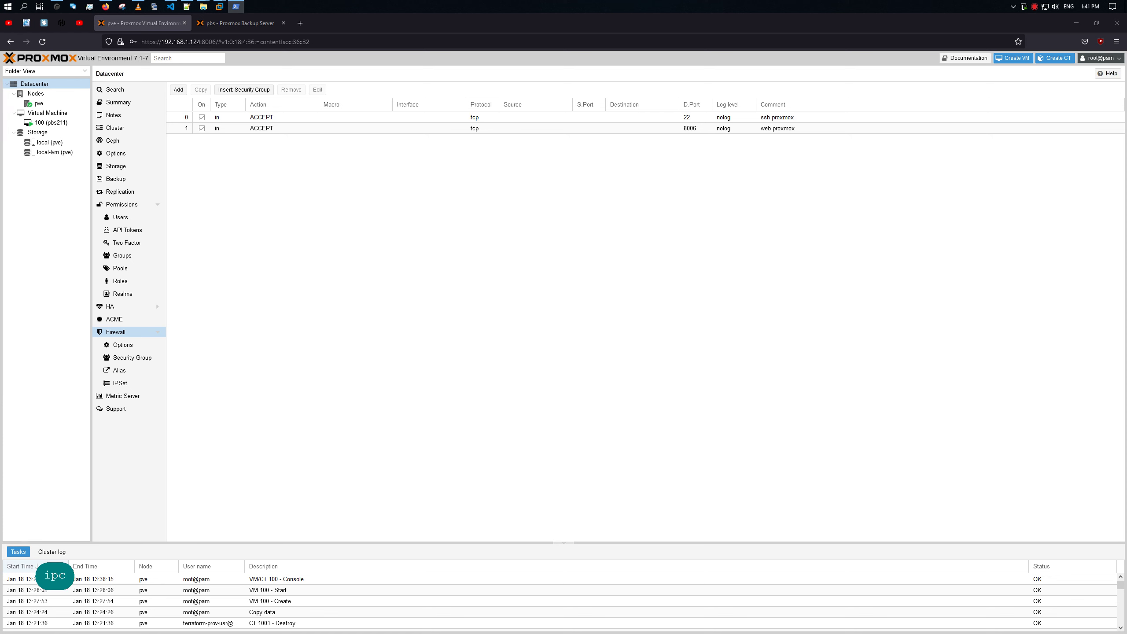
{"action": "key", "text": "Return"}
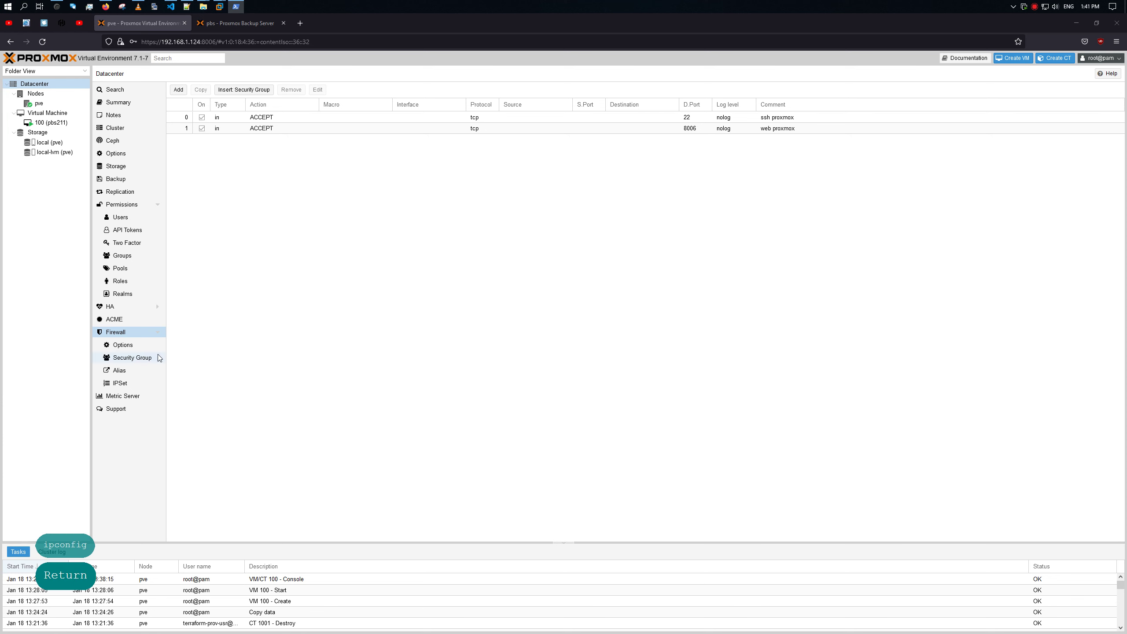
{"action": "left_click", "coordinate": [126, 374]}
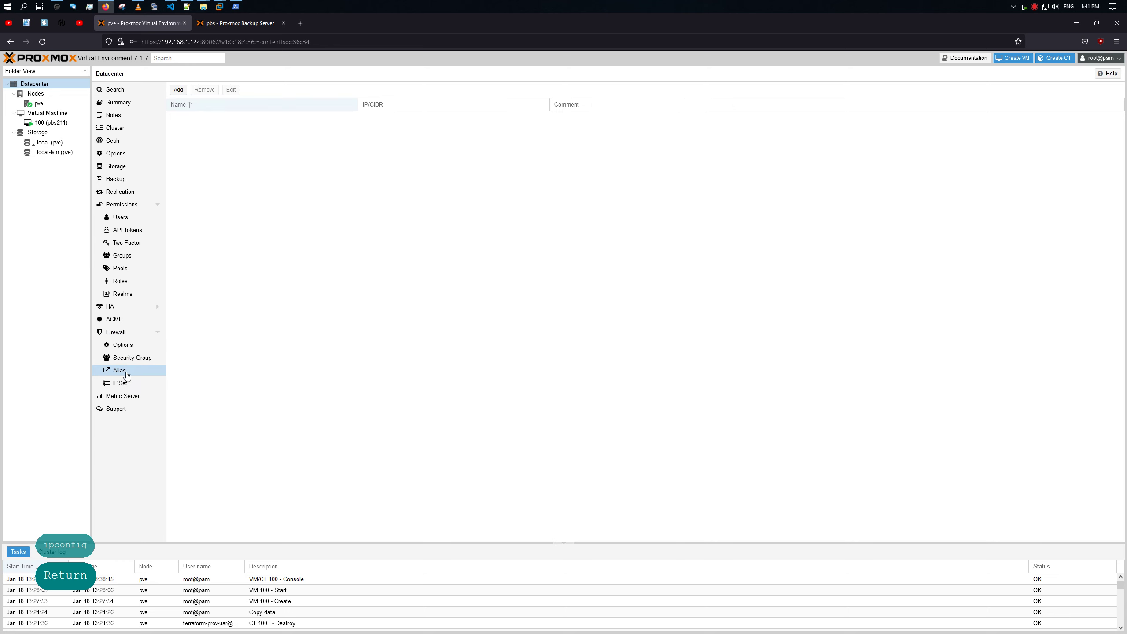
Step: Start a new alias named 'admin connection' with IP/CIDR 192.168.1.110/24
{"action": "left_click", "coordinate": [179, 89]}
{"action": "left_click", "coordinate": [565, 331]}
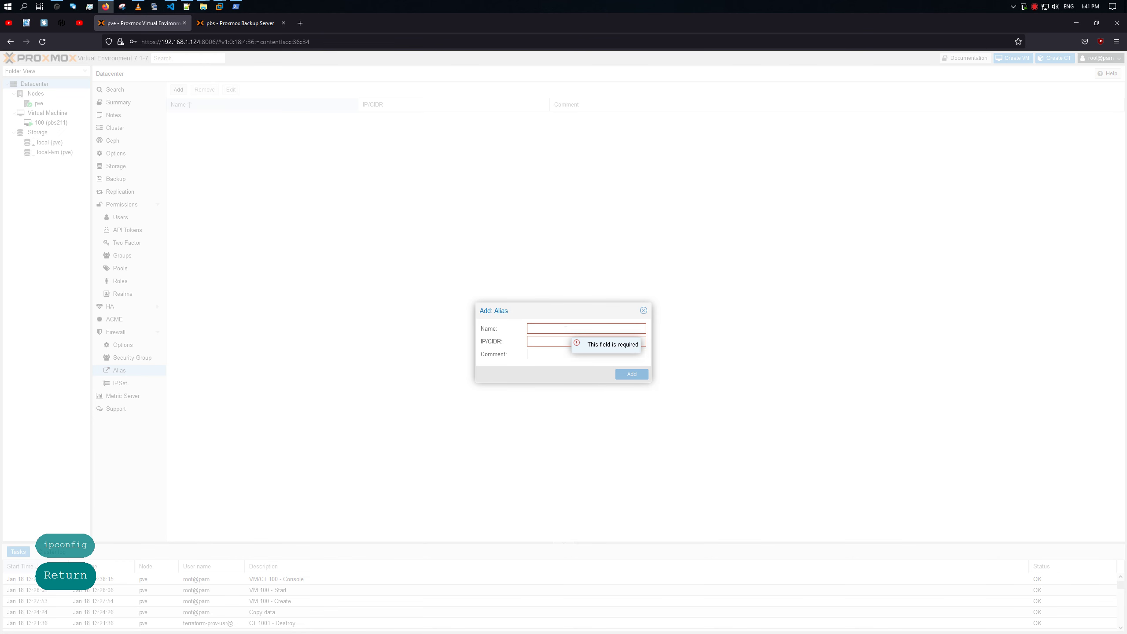
{"action": "type", "text": "admin"}
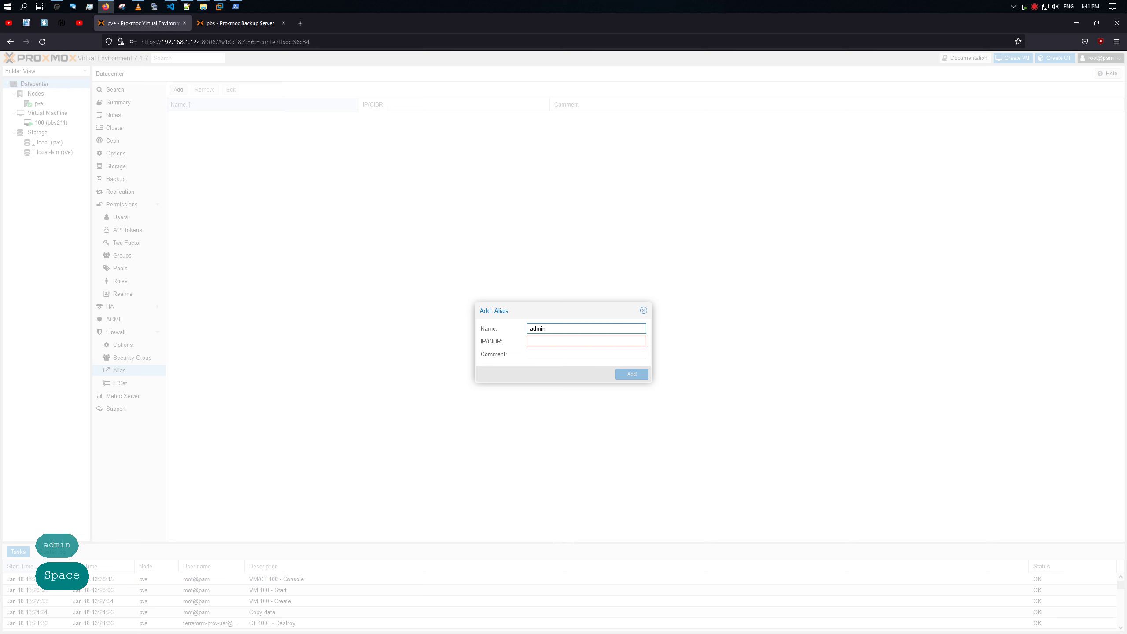
{"action": "type", "text": " connection"}
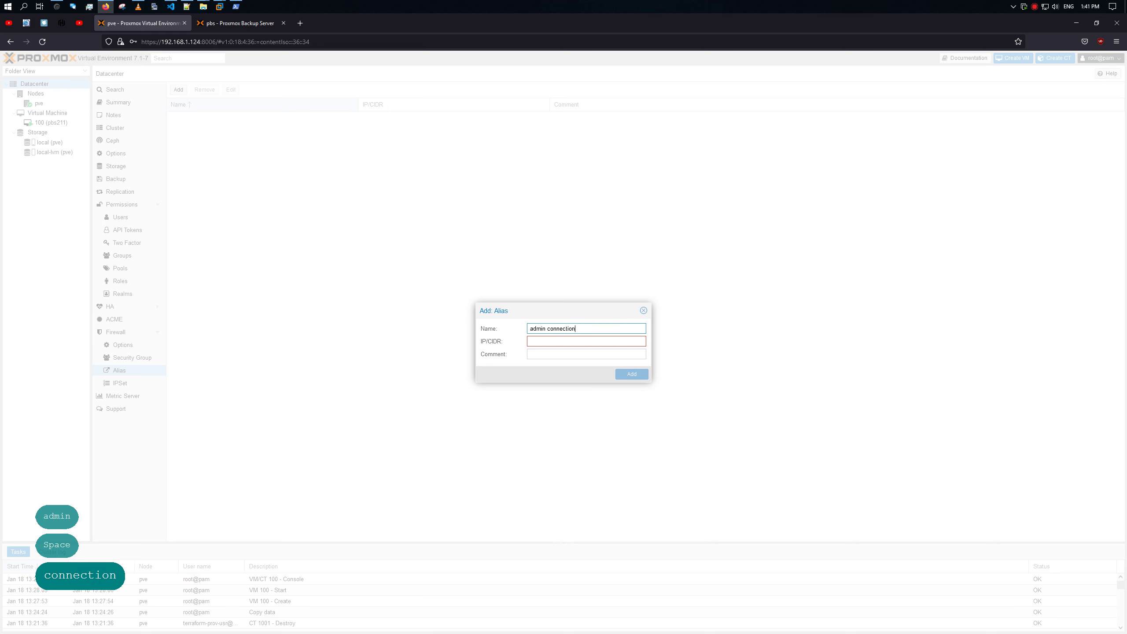
{"action": "key", "text": "Tab"}
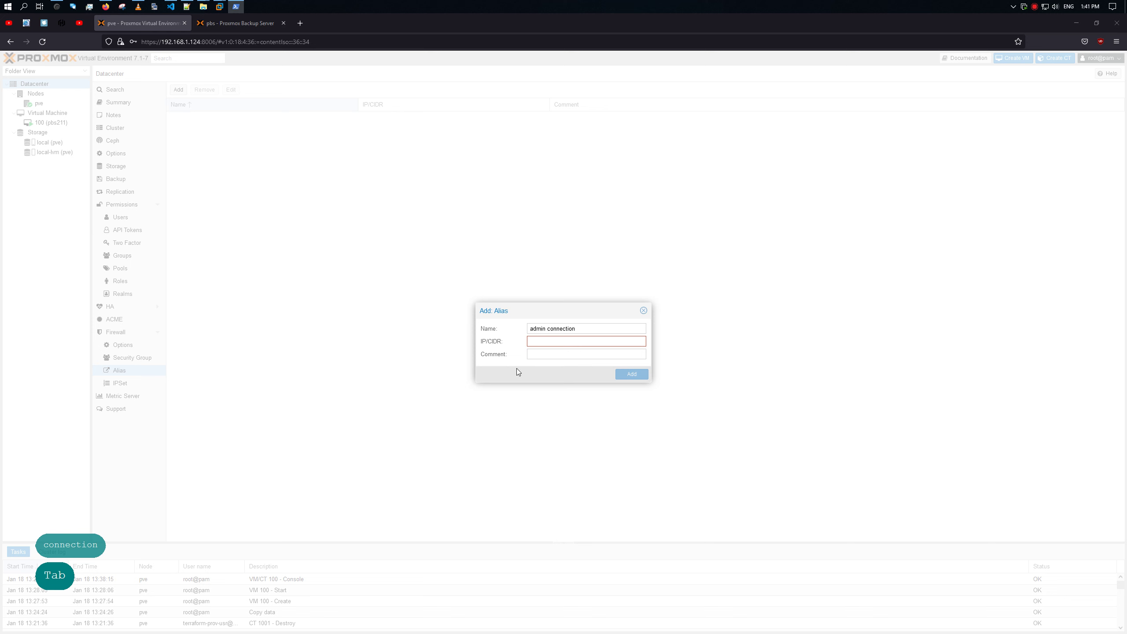
{"action": "left_click", "coordinate": [541, 342]}
{"action": "key", "text": "ctrl+v"}
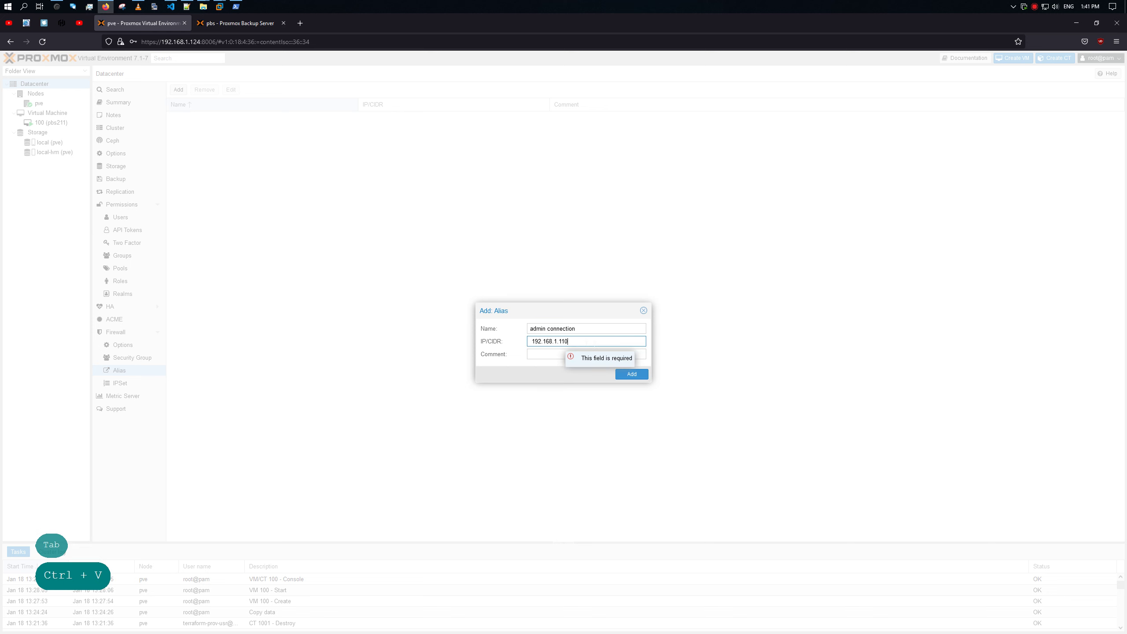
{"action": "type", "text": "/24"}
{"action": "key", "text": "BackSpace"}
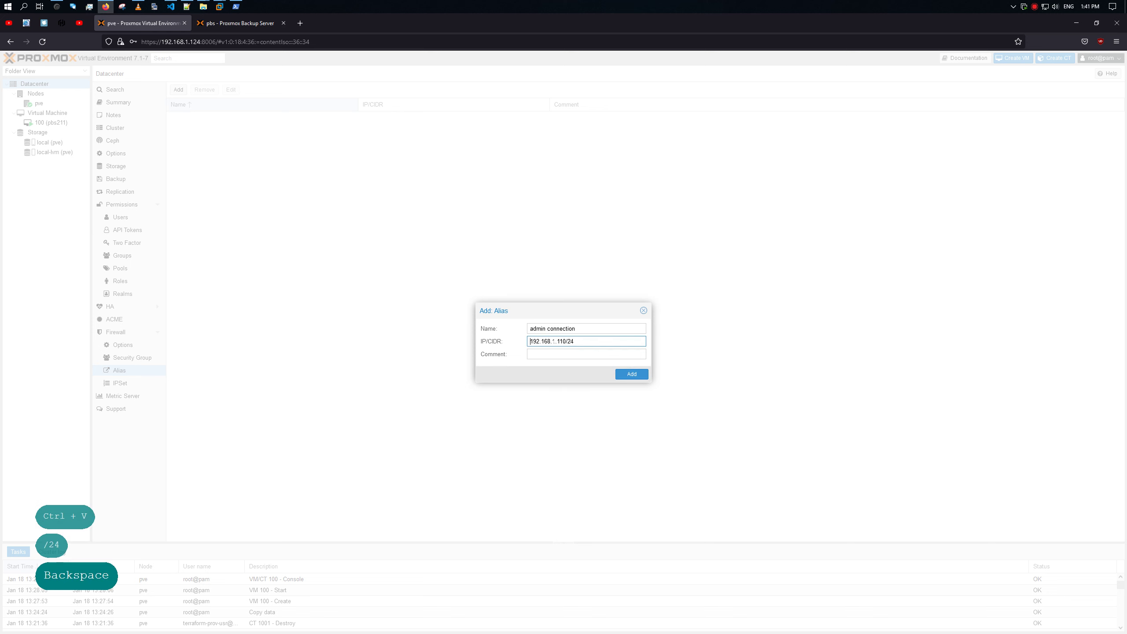
Step: Reuse 'admin connection' as the comment, rename the alias to 'admin mgmt', and submit it
{"action": "left_click", "coordinate": [533, 353]}
{"action": "left_click_drag", "start_coordinate": [579, 328], "coordinate": [496, 326]}
{"action": "key", "text": "ctrl+c"}
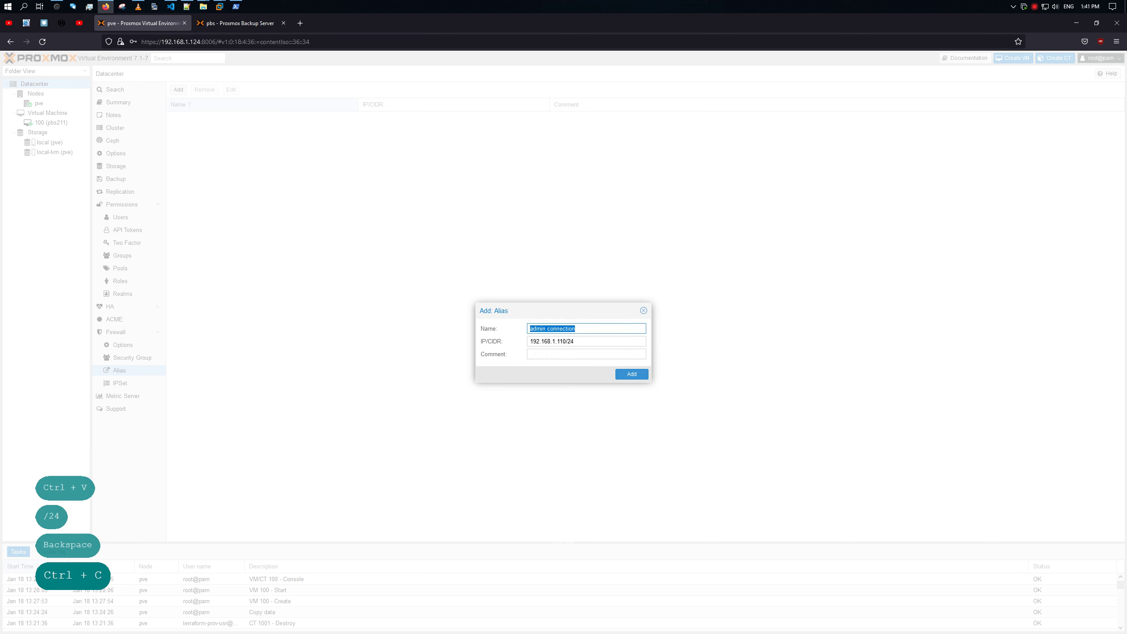
{"action": "left_click", "coordinate": [546, 355]}
{"action": "key", "text": "ctrl+v"}
{"action": "triple_click", "coordinate": [606, 328]}
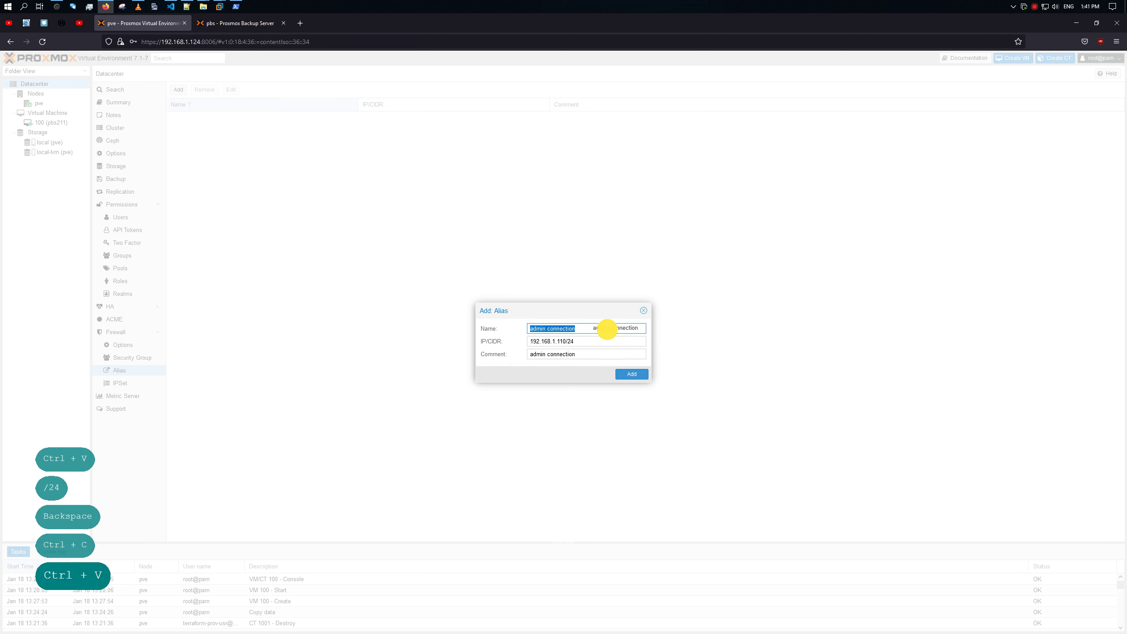
{"action": "left_click", "coordinate": [579, 328]}
{"action": "double_click", "coordinate": [563, 328]}
{"action": "type", "text": "mgmy"}
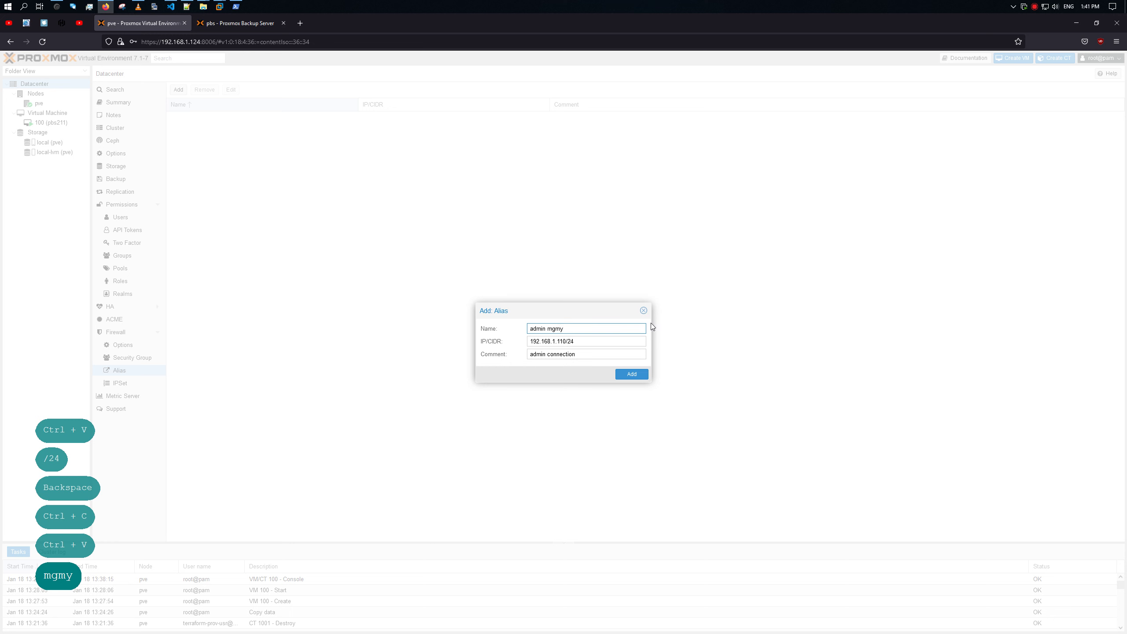
{"action": "key", "text": "BackSpace"}
{"action": "type", "text": "t"}
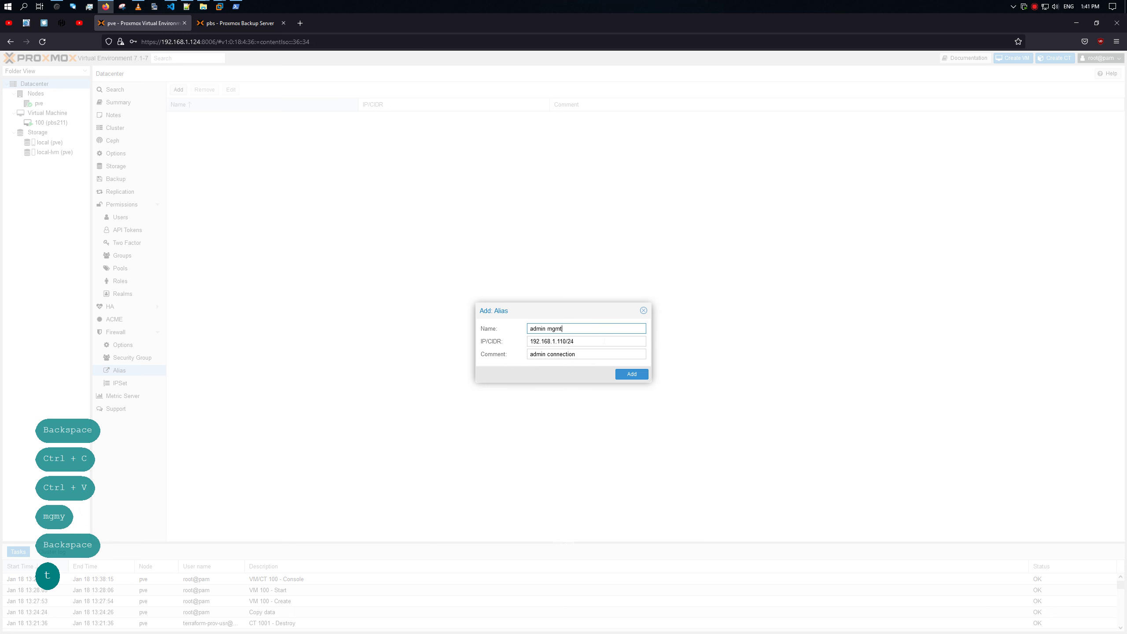
{"action": "left_click", "coordinate": [584, 329]}
{"action": "key", "text": "ctrl+a"}
{"action": "key", "text": "ctrl+c"}
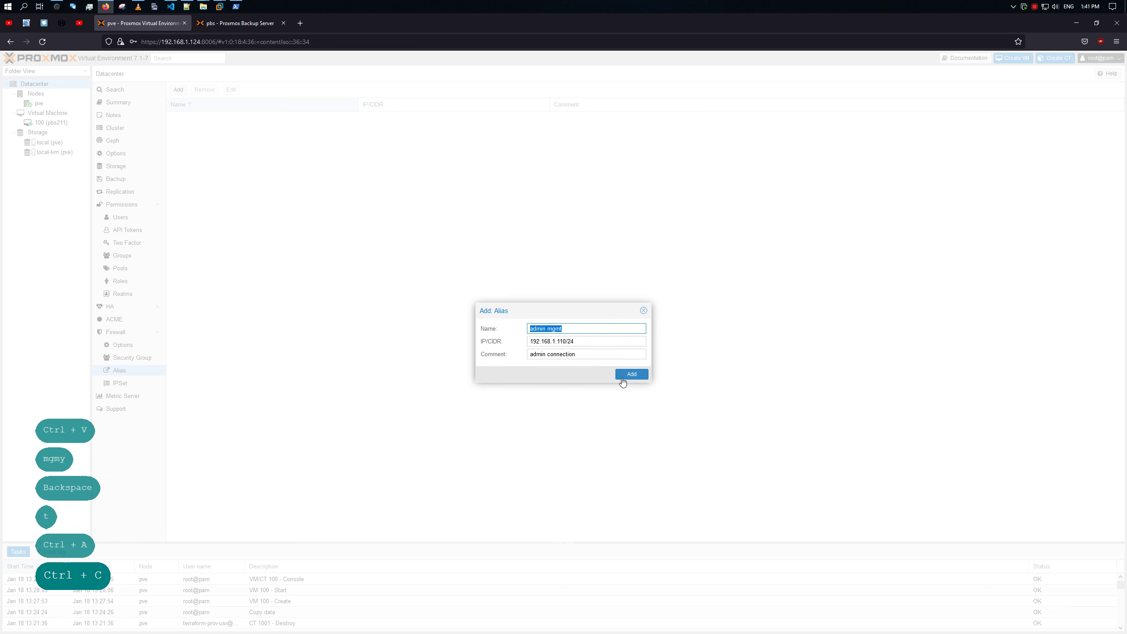
{"action": "left_click", "coordinate": [623, 374]}
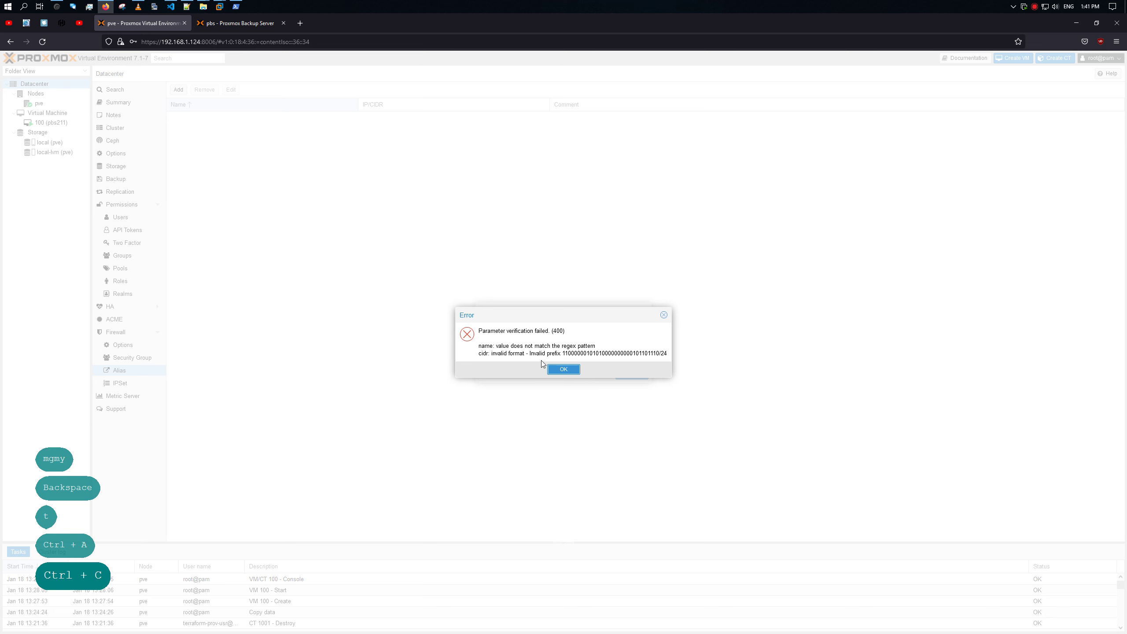
Step: Dismiss the error, rename the alias to admin-mgmt, and resubmit it
{"action": "left_click_drag", "start_coordinate": [495, 345], "coordinate": [604, 353]}
{"action": "left_click", "coordinate": [564, 369]}
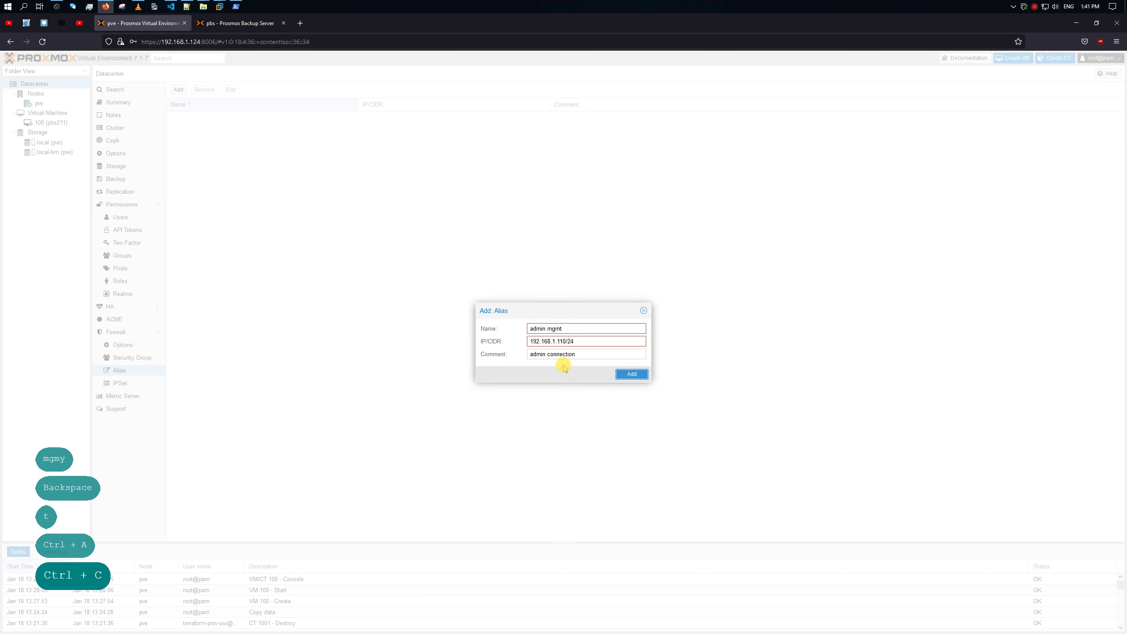
{"action": "key", "text": "BackSpace"}
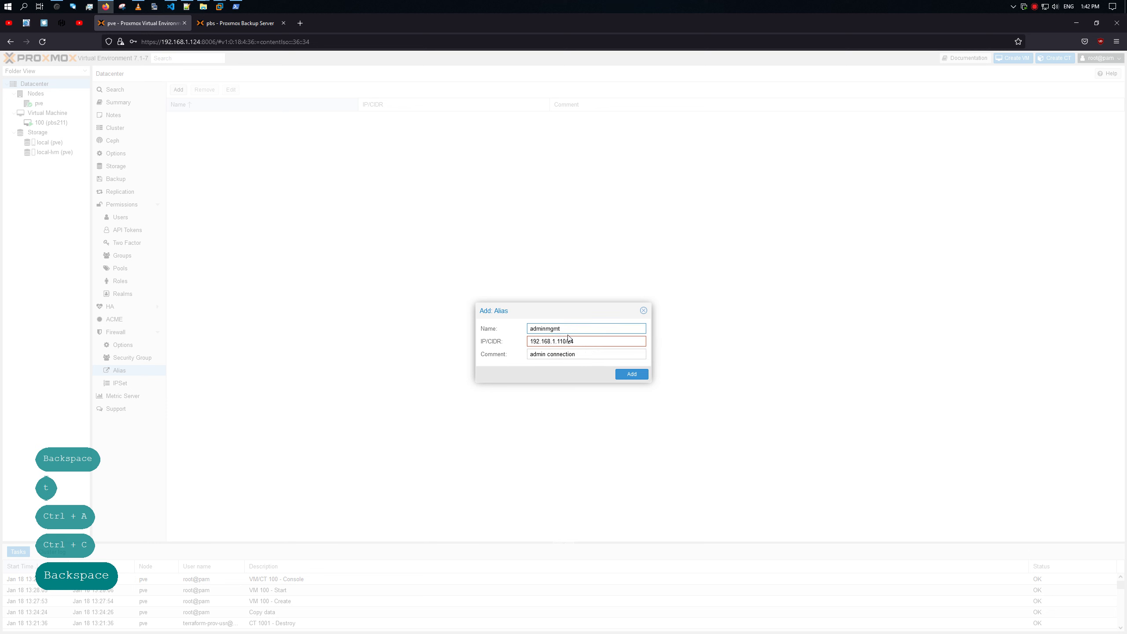
{"action": "type", "text": "-"}
{"action": "left_click", "coordinate": [573, 354]}
{"action": "left_click", "coordinate": [532, 342]}
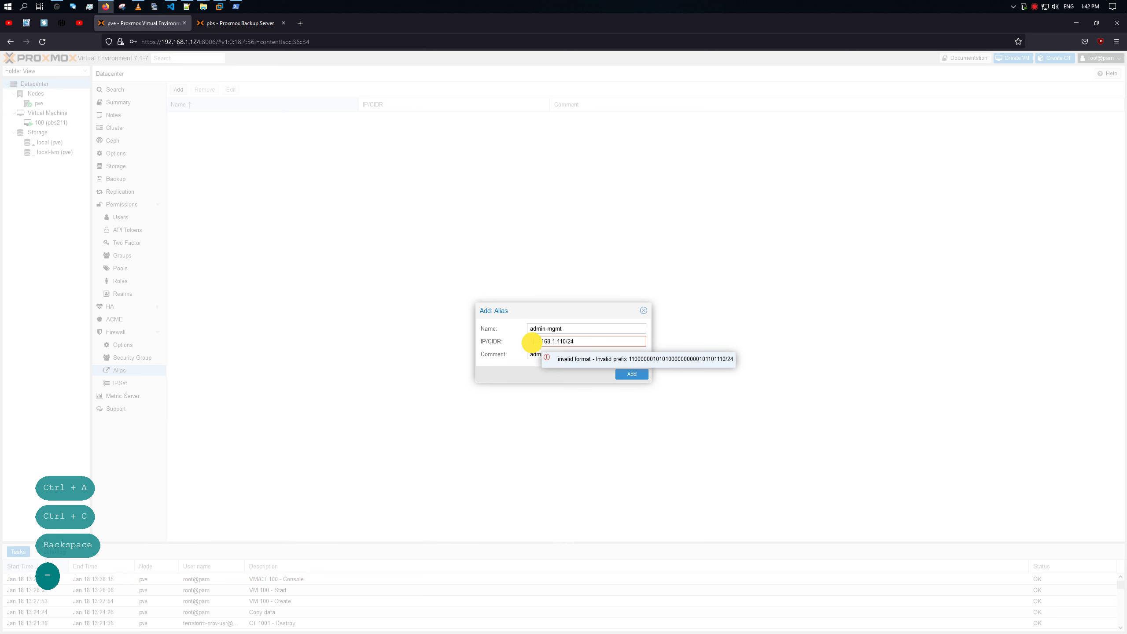
{"action": "key", "text": "Left"}
{"action": "key", "text": "BackSpace"}
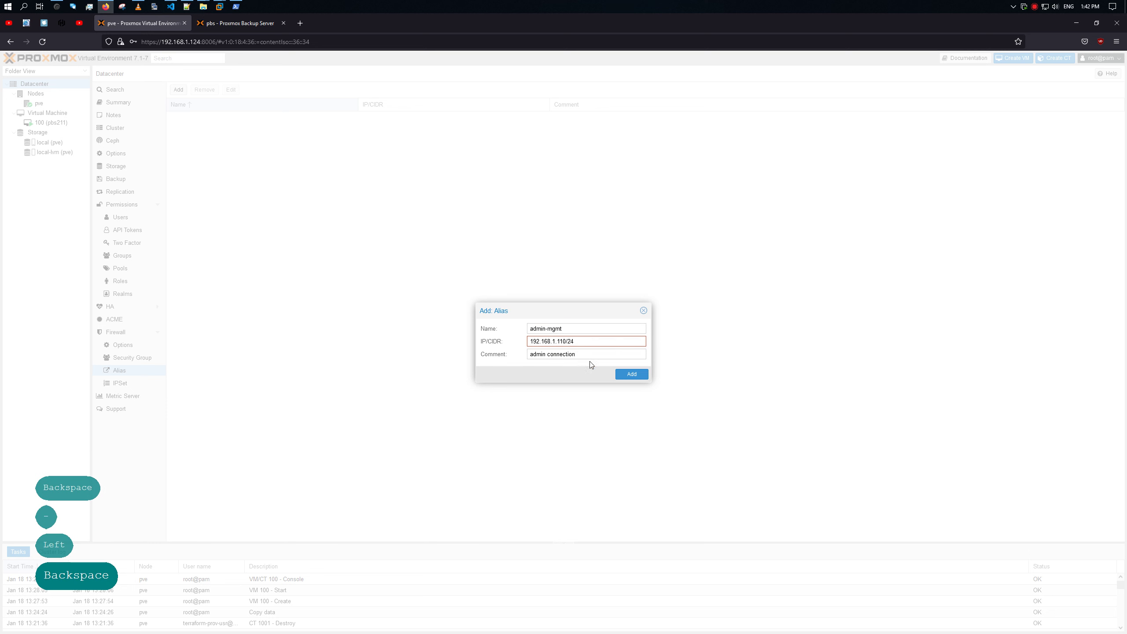
{"action": "left_click", "coordinate": [581, 354]}
{"action": "left_click", "coordinate": [630, 374]}
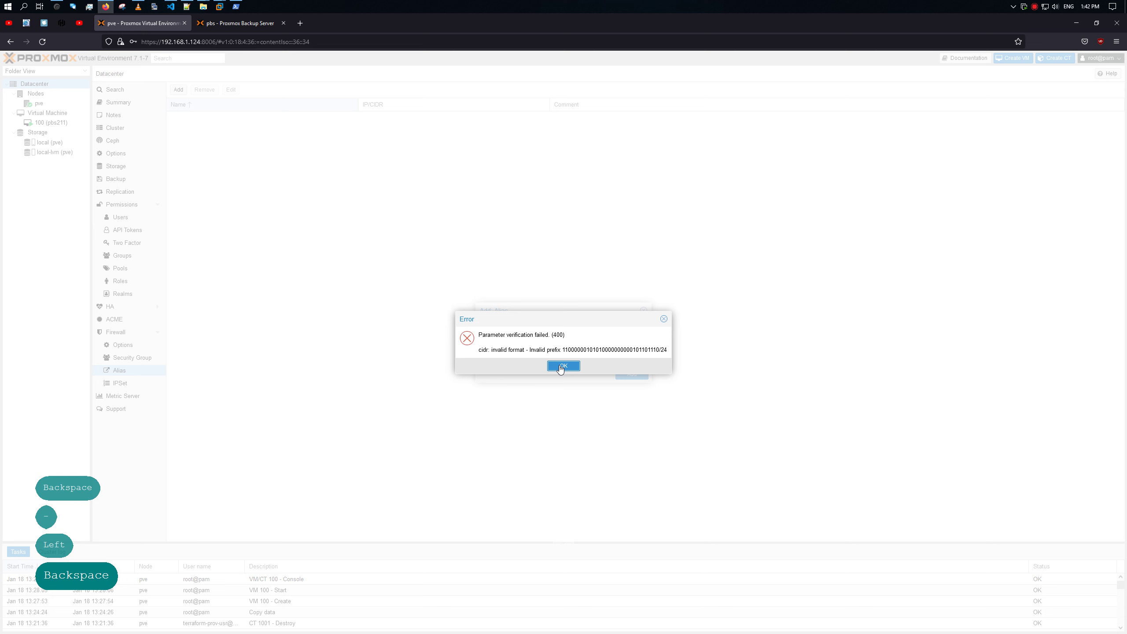
Step: Dismiss the second error, strip /24 from the address, and add the alias for 192.168.1.110
{"action": "left_click_drag", "start_coordinate": [496, 350], "coordinate": [566, 364]}
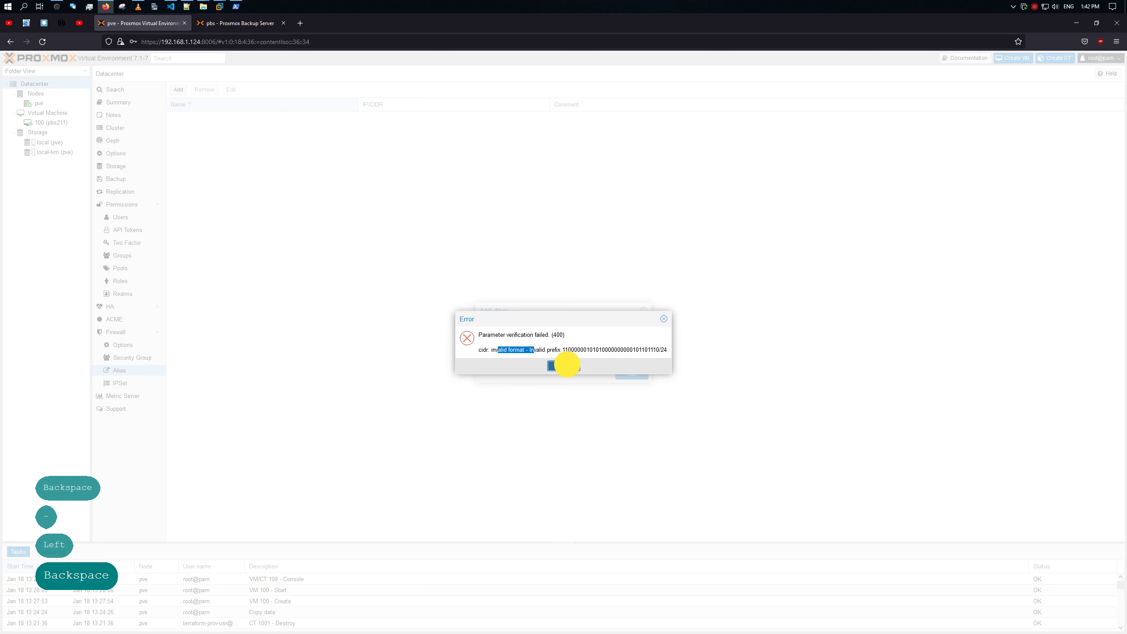
{"action": "left_click", "coordinate": [563, 366]}
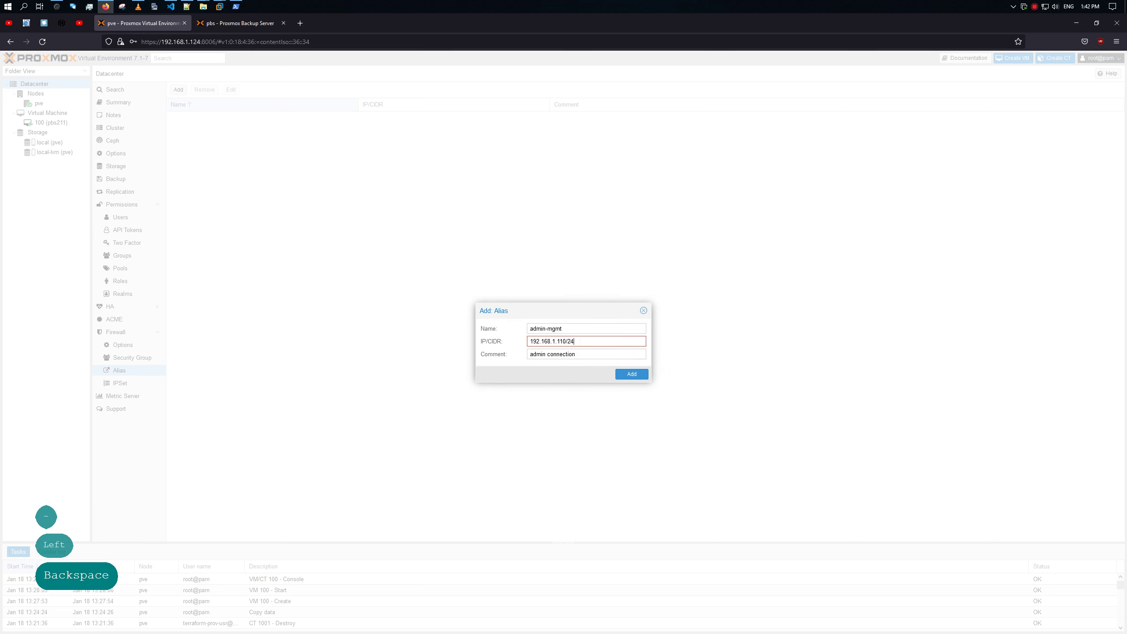
{"action": "key", "text": "BackSpace"}
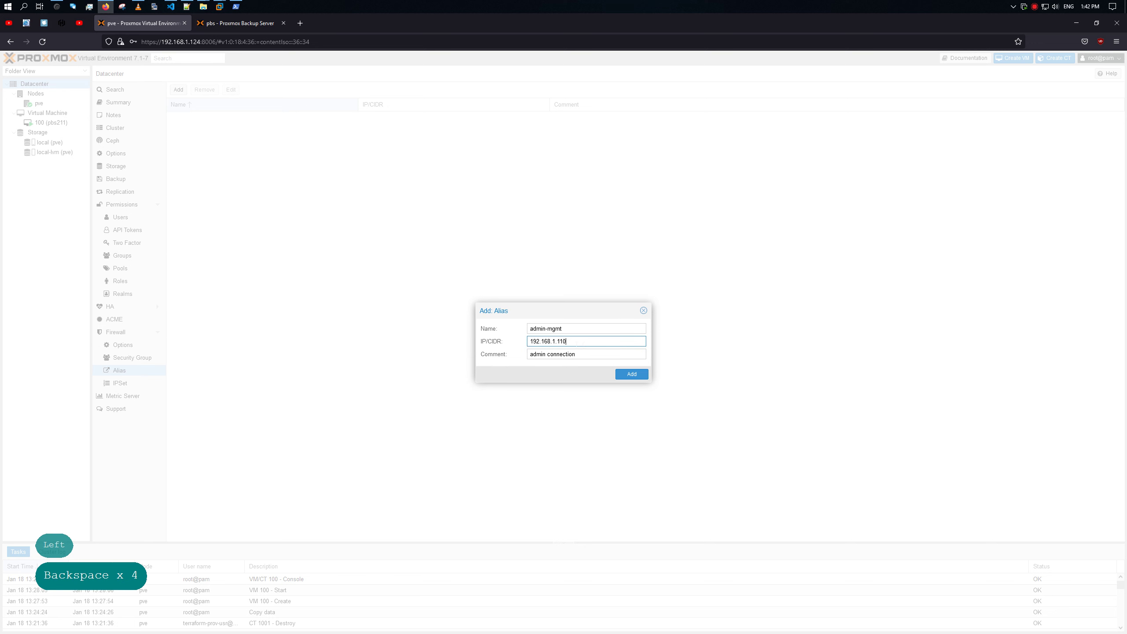
{"action": "key", "text": "Left"}
{"action": "key", "text": "BackSpace"}
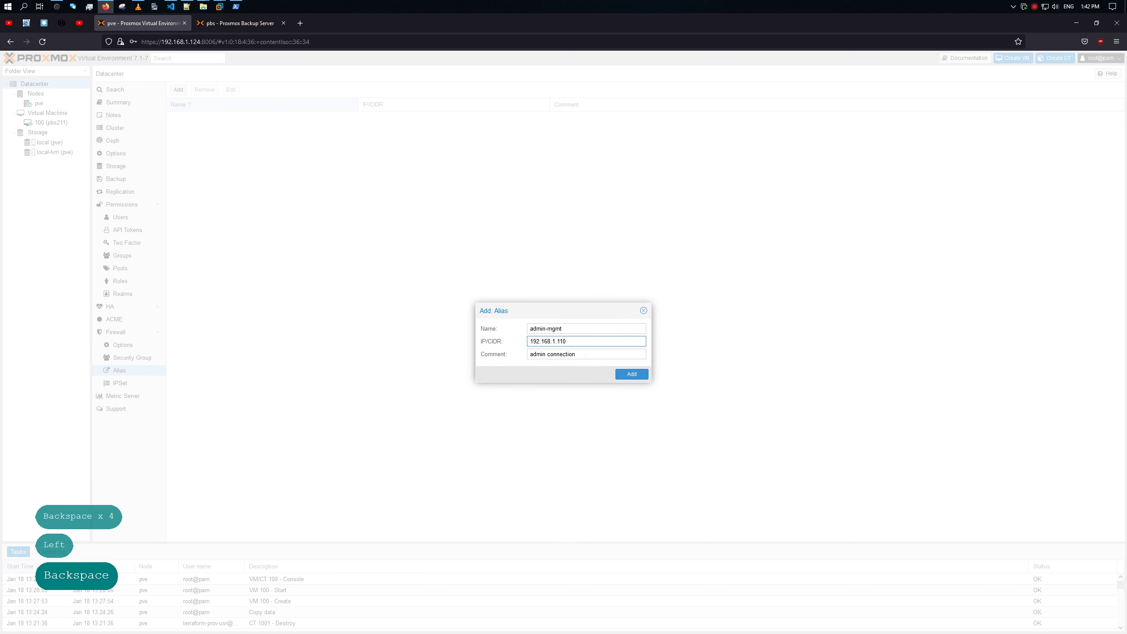
{"action": "left_click", "coordinate": [625, 374]}
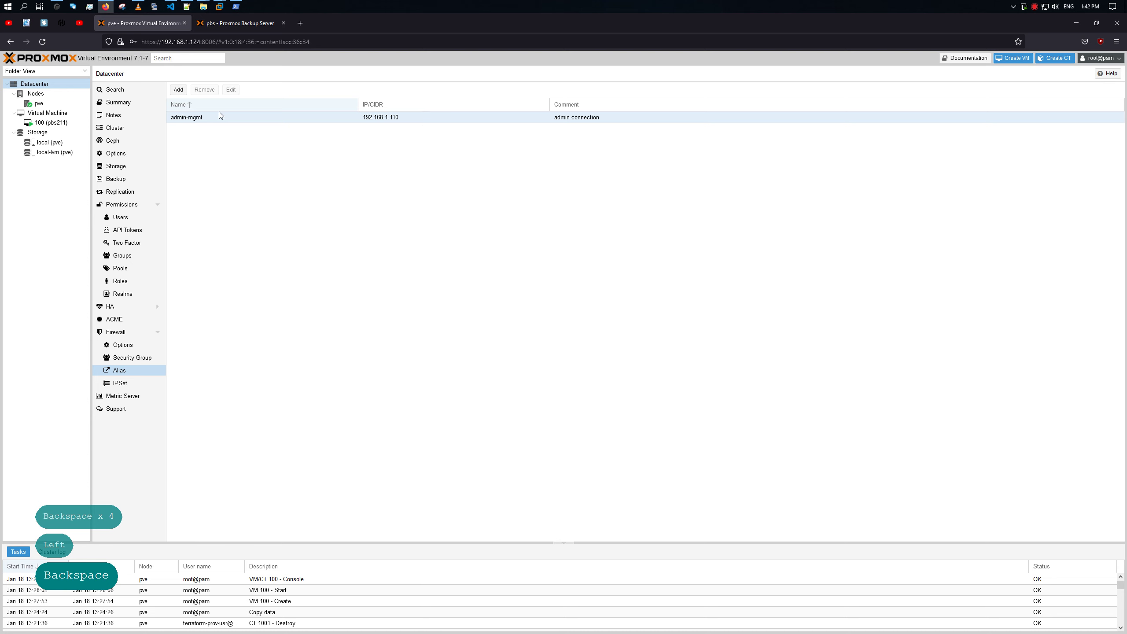
Step: Start a new alias named adms_mgmt with IP/CIDR 192.168.0.0/24
{"action": "left_click", "coordinate": [179, 91]}
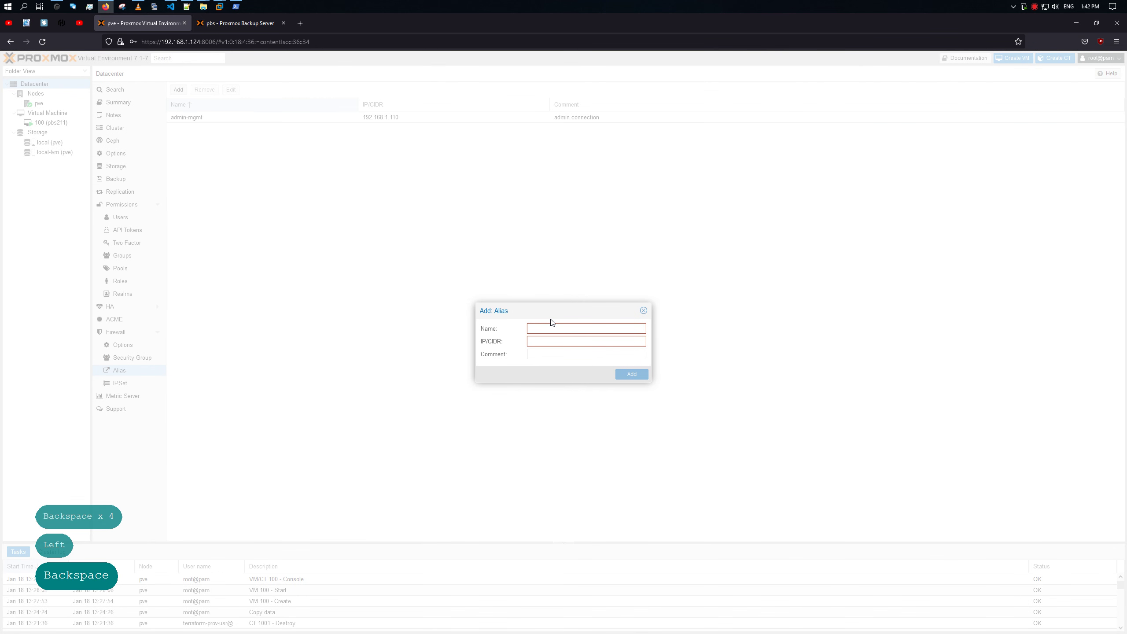
{"action": "type", "text": "adm"}
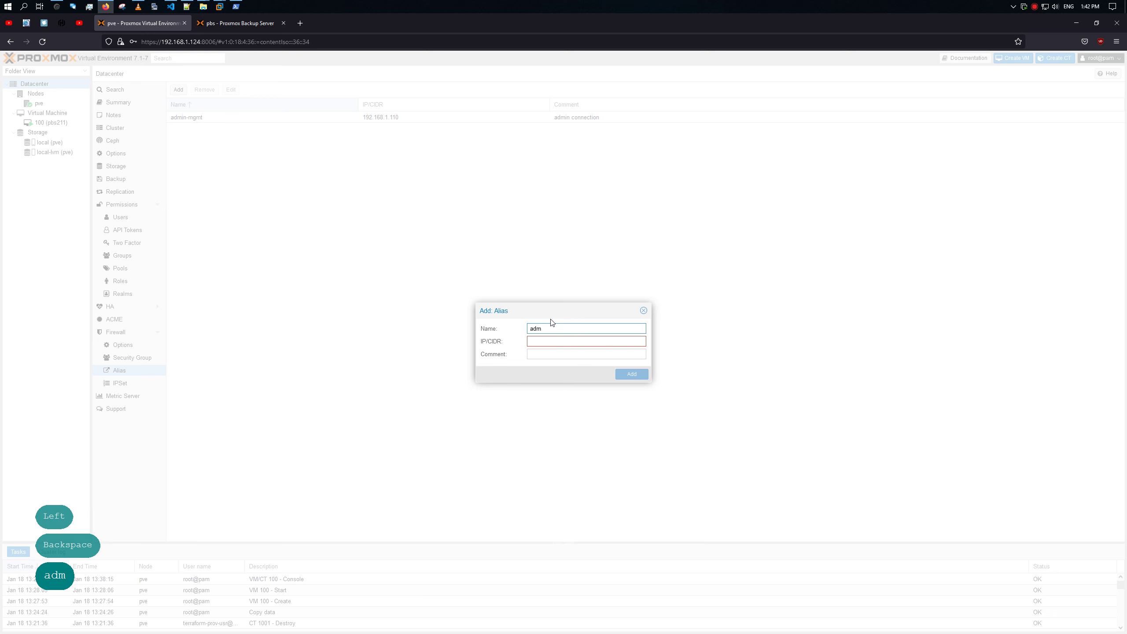
{"action": "type", "text": "s"}
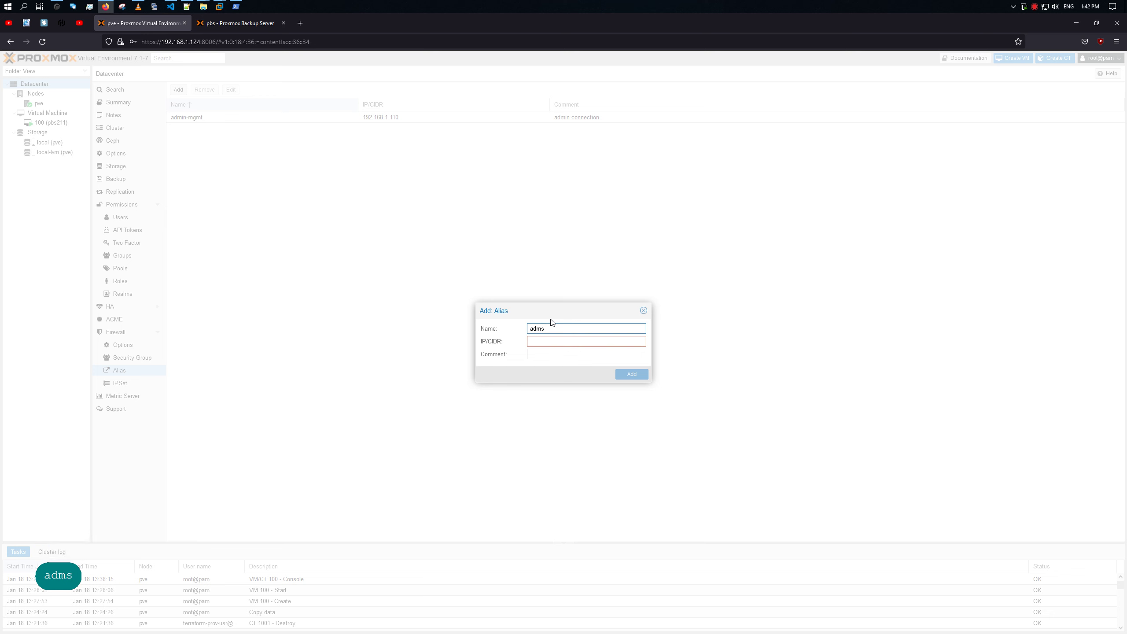
{"action": "type", "text": "_"}
{"action": "key", "text": "BackSpace"}
{"action": "type", "text": "_g"}
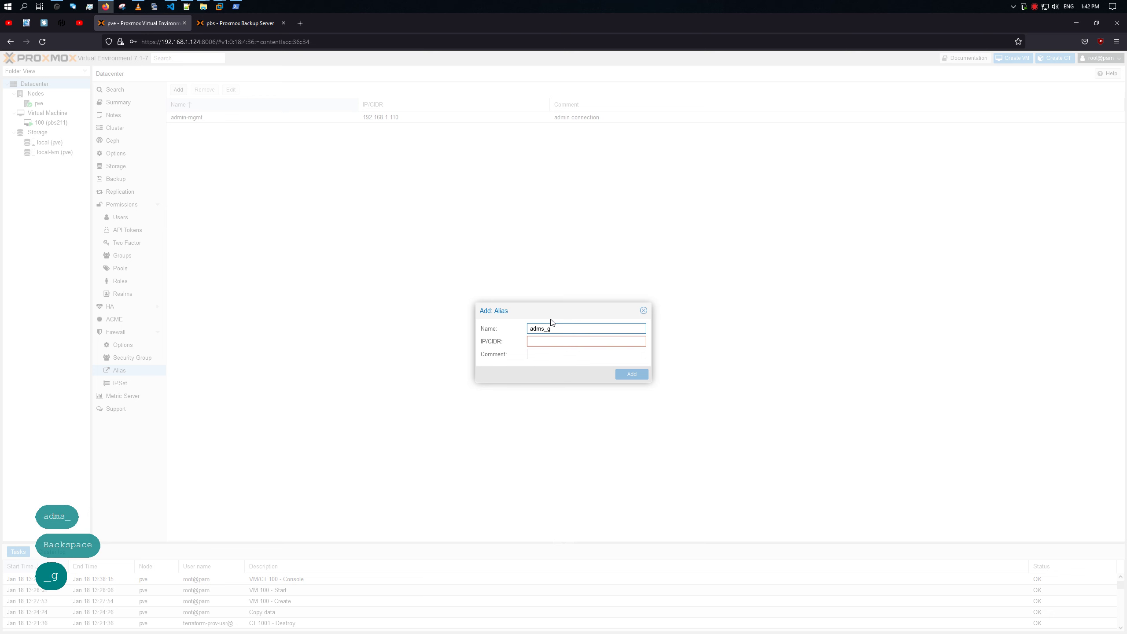
{"action": "key", "text": "BackSpace"}
{"action": "type", "text": "mgmt"}
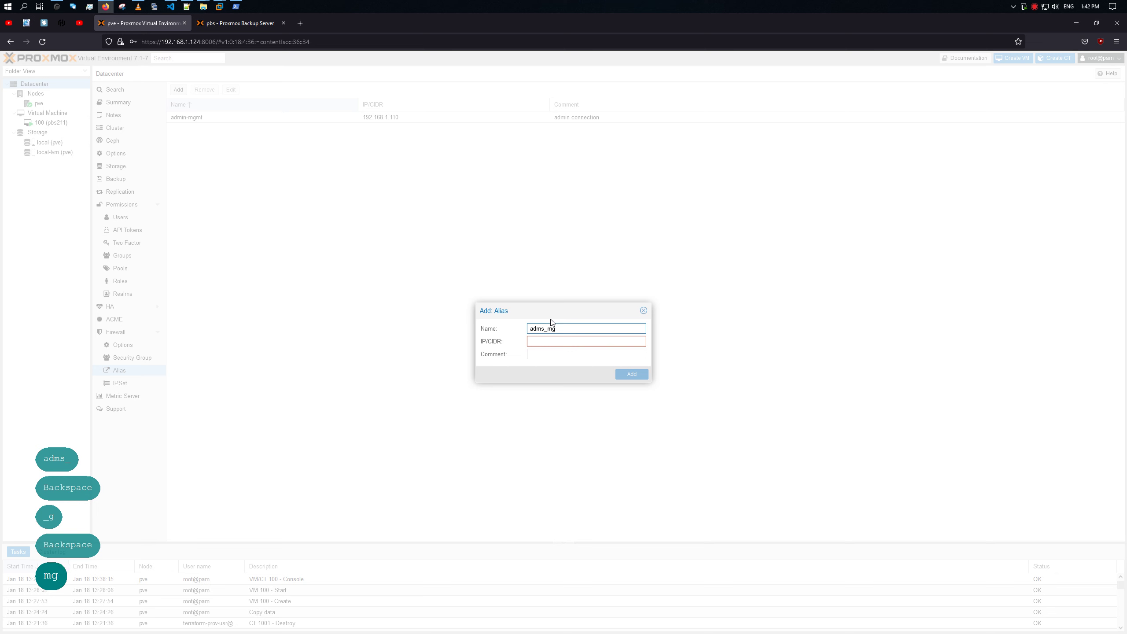
{"action": "left_click", "coordinate": [566, 340]}
{"action": "key", "text": "ctrl+v"}
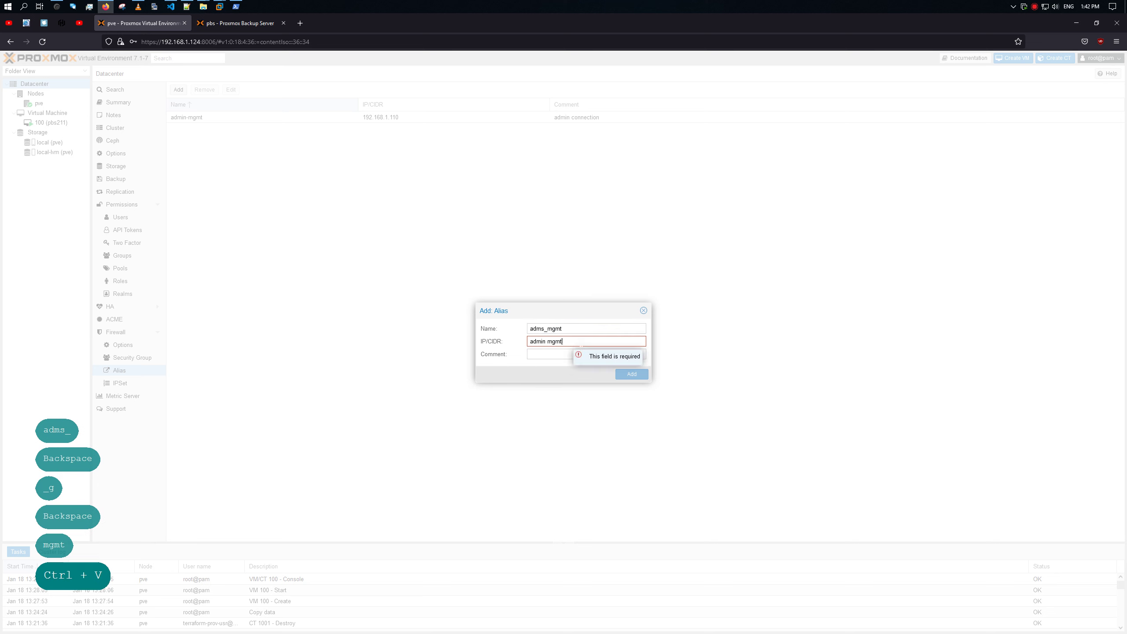
{"action": "left_click_drag", "start_coordinate": [563, 340], "coordinate": [512, 341]}
{"action": "type", "text": "192.168.0."}
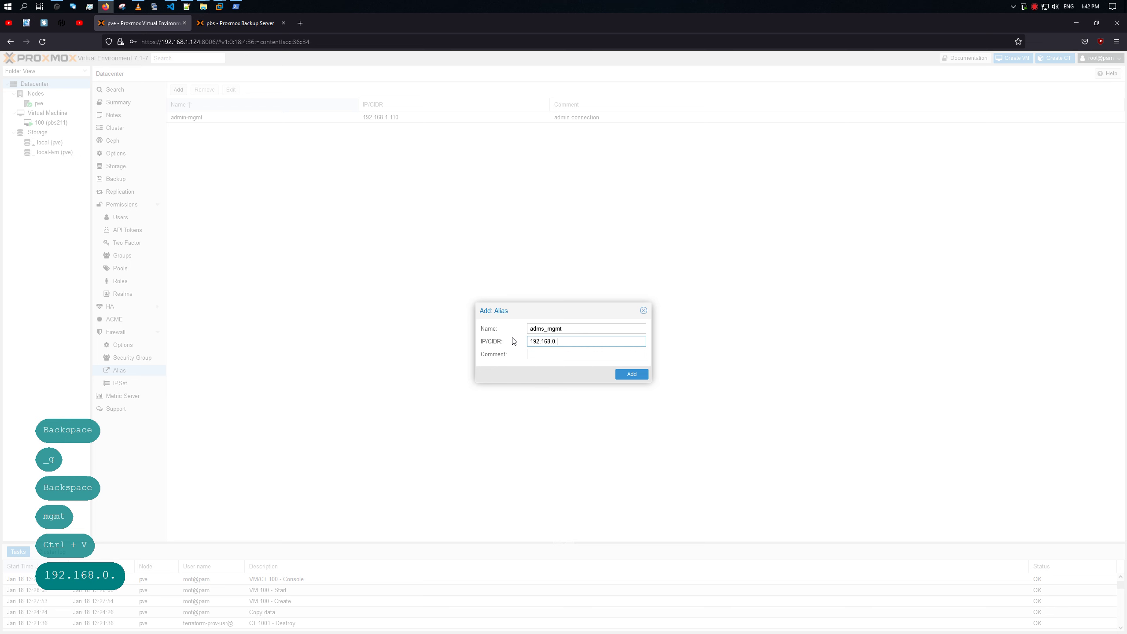
{"action": "type", "text": "0/24"}
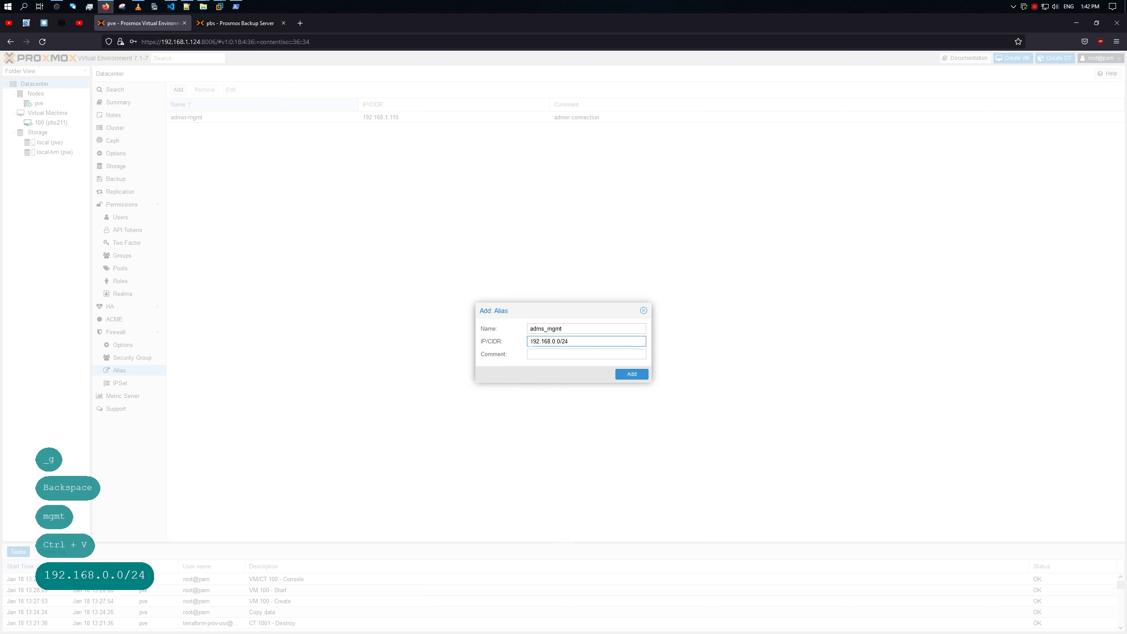
Step: Give the alias the comment 'admins connections' and save it
{"action": "left_click", "coordinate": [544, 353]}
{"action": "type", "text": "a"}
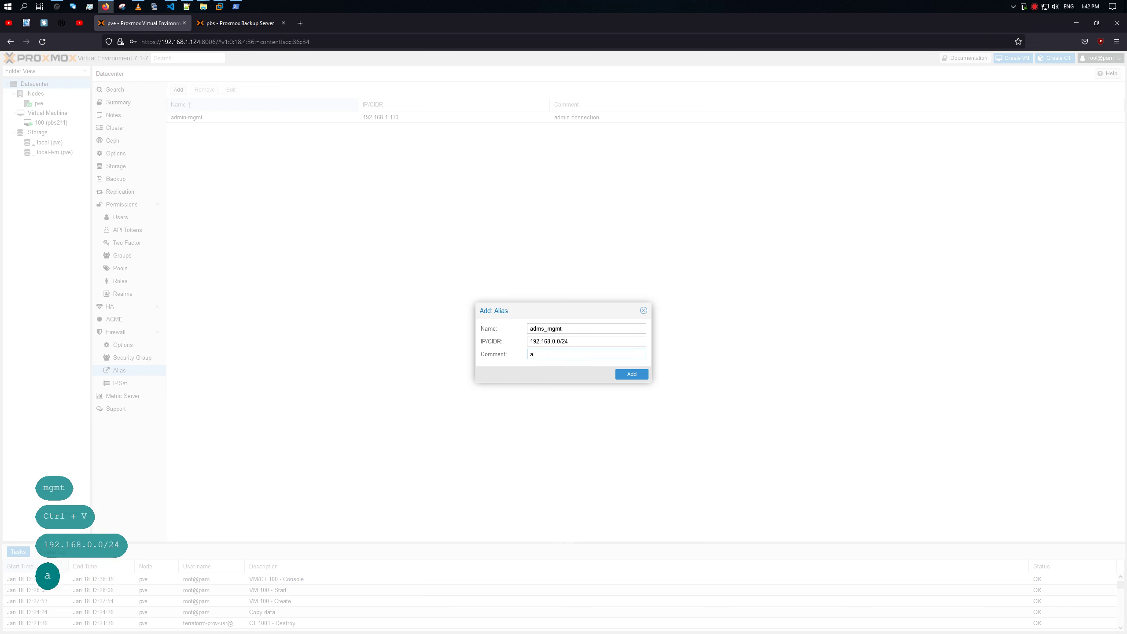
{"action": "type", "text": "dmins cp"}
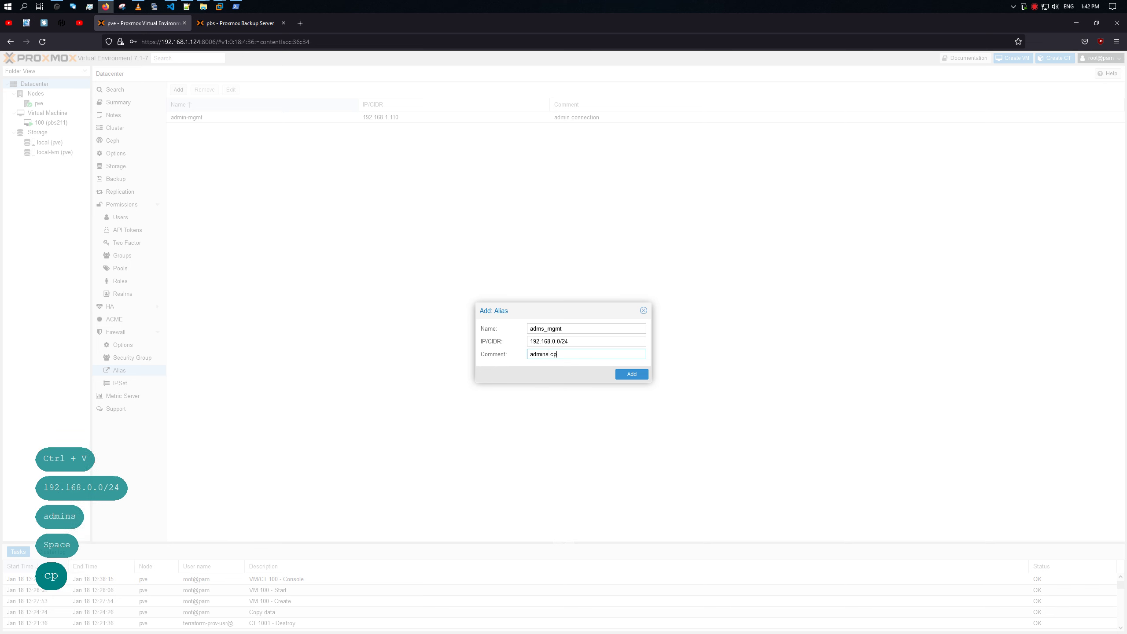
{"action": "key", "text": "BackSpace"}
{"action": "type", "text": "onnectio"}
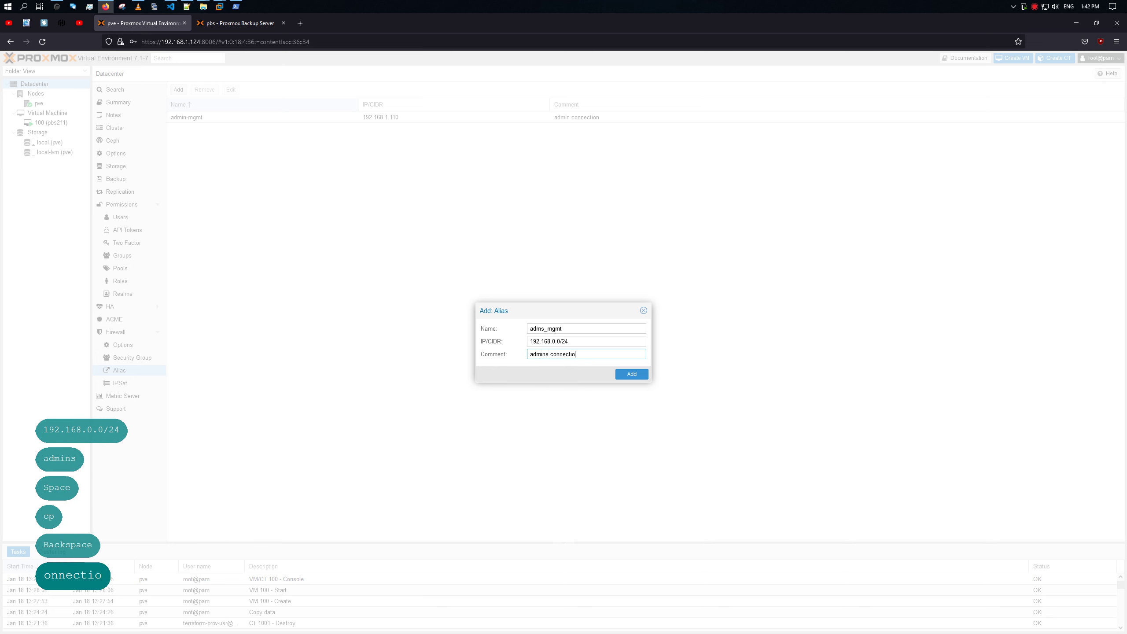
{"action": "type", "text": "ns"}
{"action": "left_click", "coordinate": [628, 374]}
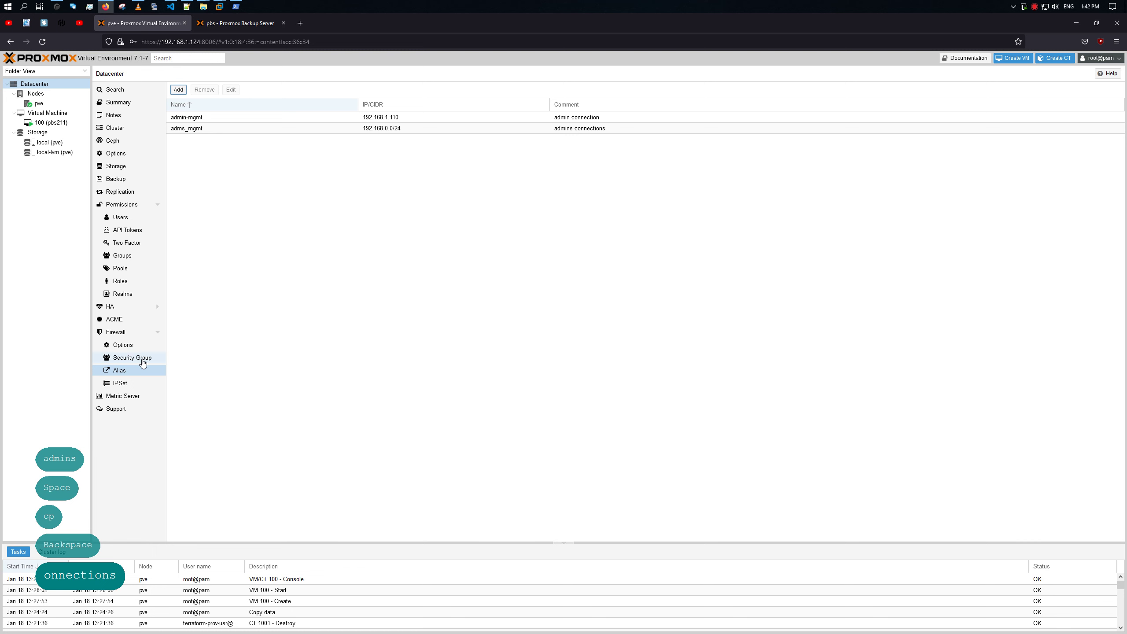
{"action": "left_click", "coordinate": [127, 344]}
Step: Set the ssh proxmox rule's source to admin-mgmt
{"action": "left_click", "coordinate": [127, 332]}
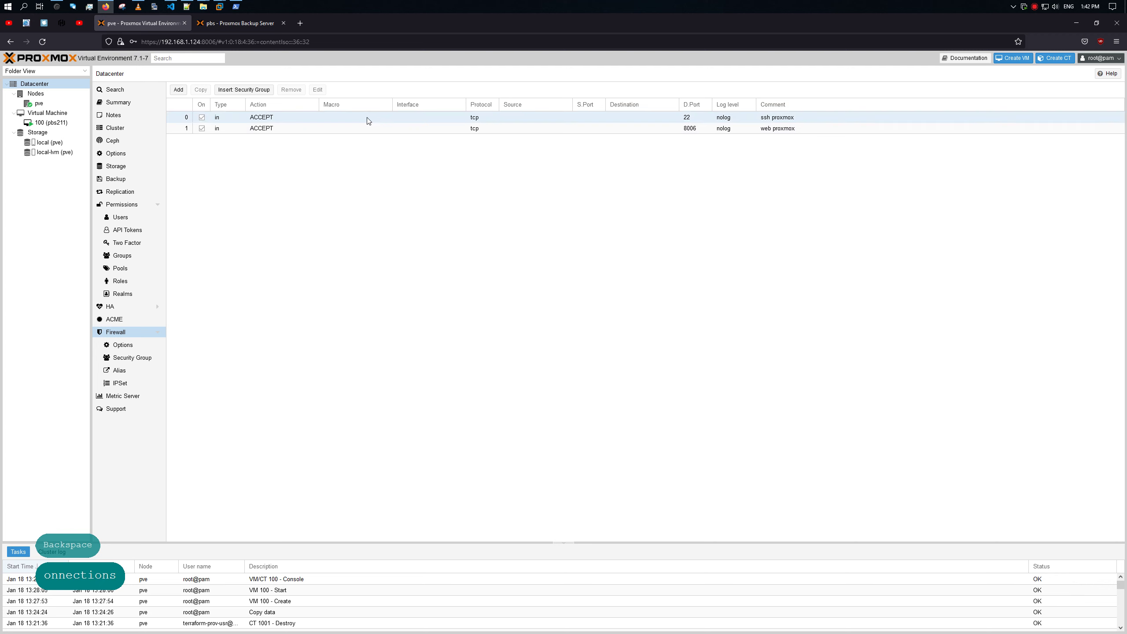
{"action": "double_click", "coordinate": [527, 118]}
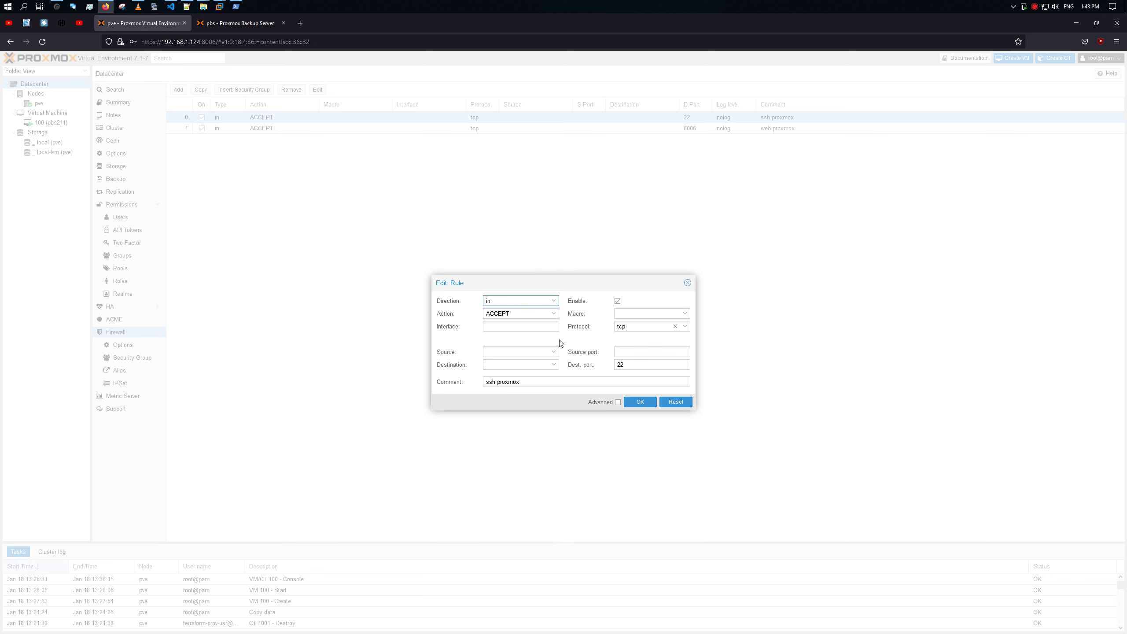
{"action": "left_click", "coordinate": [540, 327]}
{"action": "left_click", "coordinate": [554, 353]}
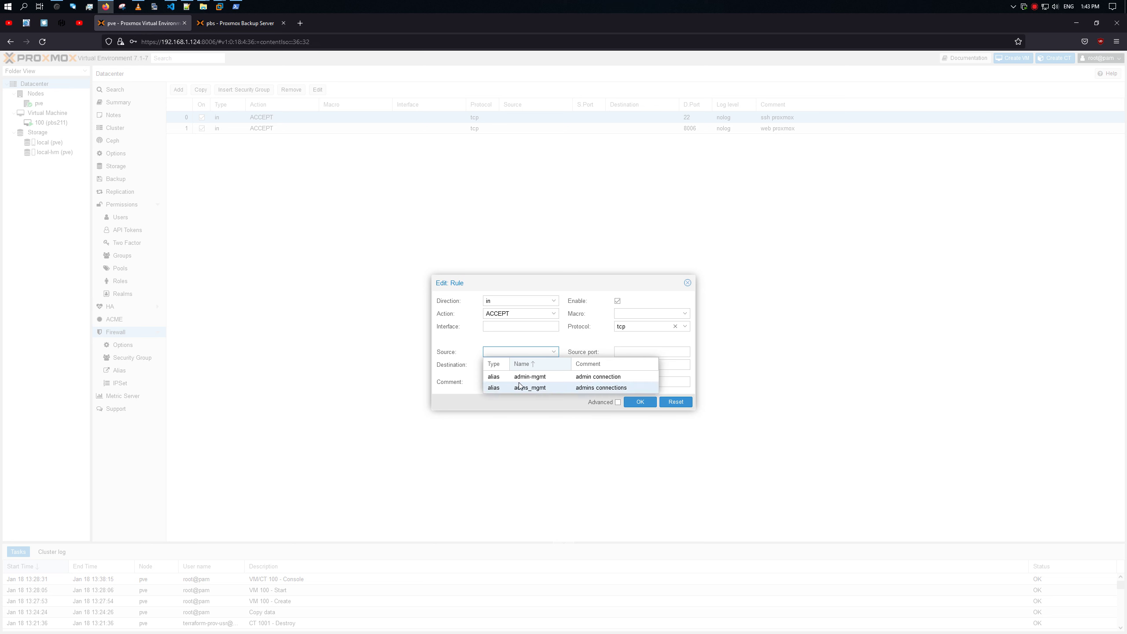
{"action": "left_click", "coordinate": [551, 378]}
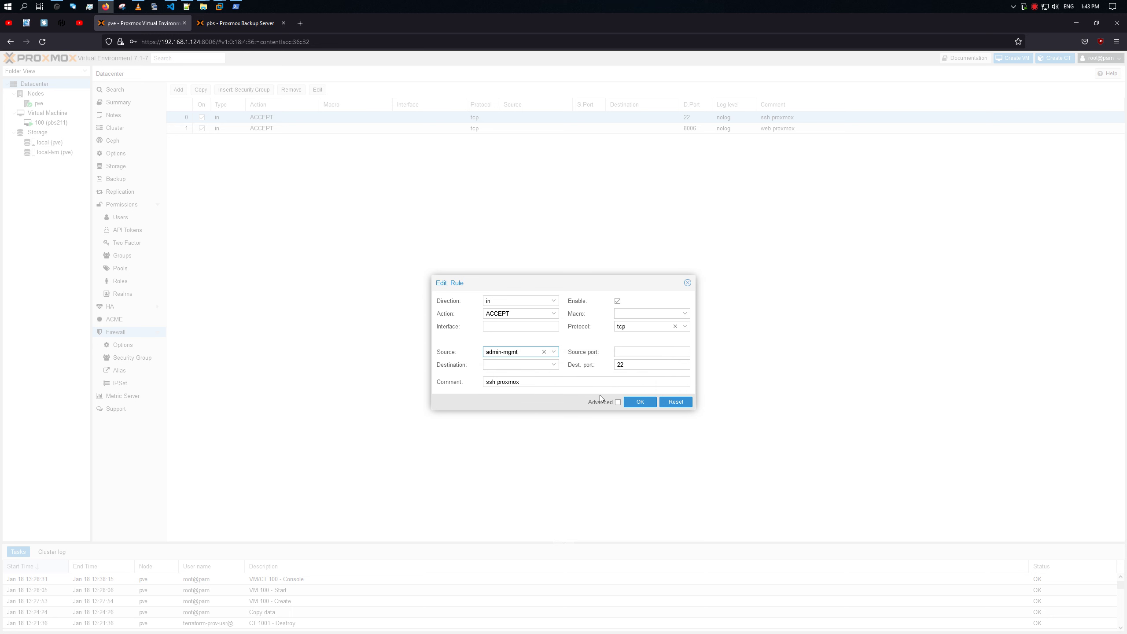
{"action": "left_click", "coordinate": [634, 402]}
Step: Set the port 8006 web proxmox rule's source to adms_mgmt
{"action": "double_click", "coordinate": [510, 129]}
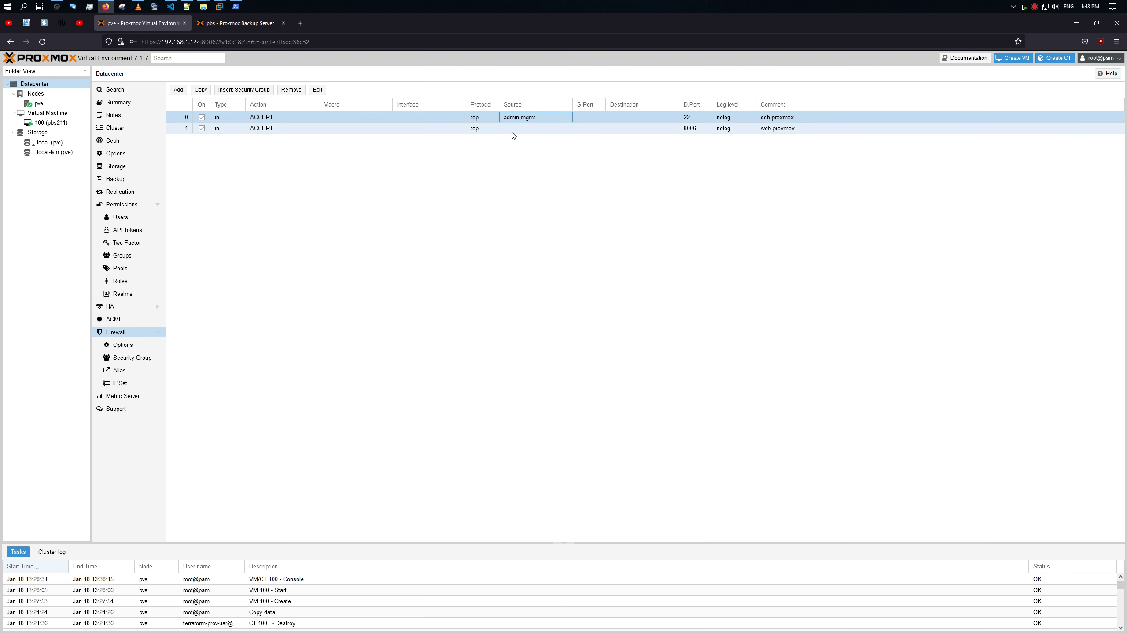
{"action": "left_click", "coordinate": [553, 352]}
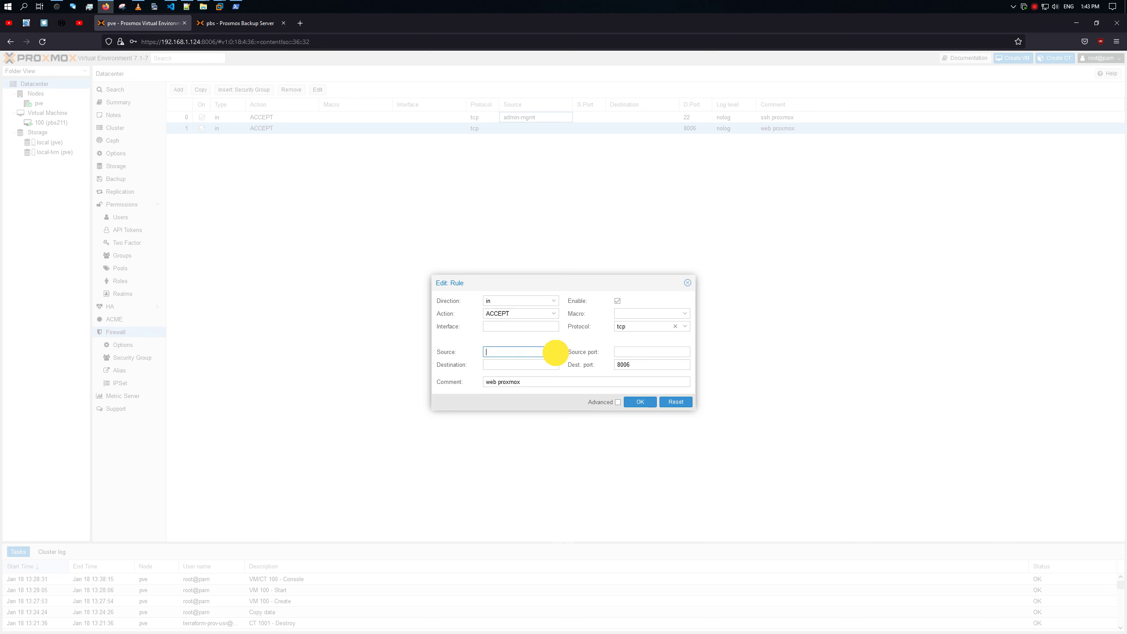
{"action": "left_click", "coordinate": [546, 387]}
{"action": "left_click", "coordinate": [635, 401]}
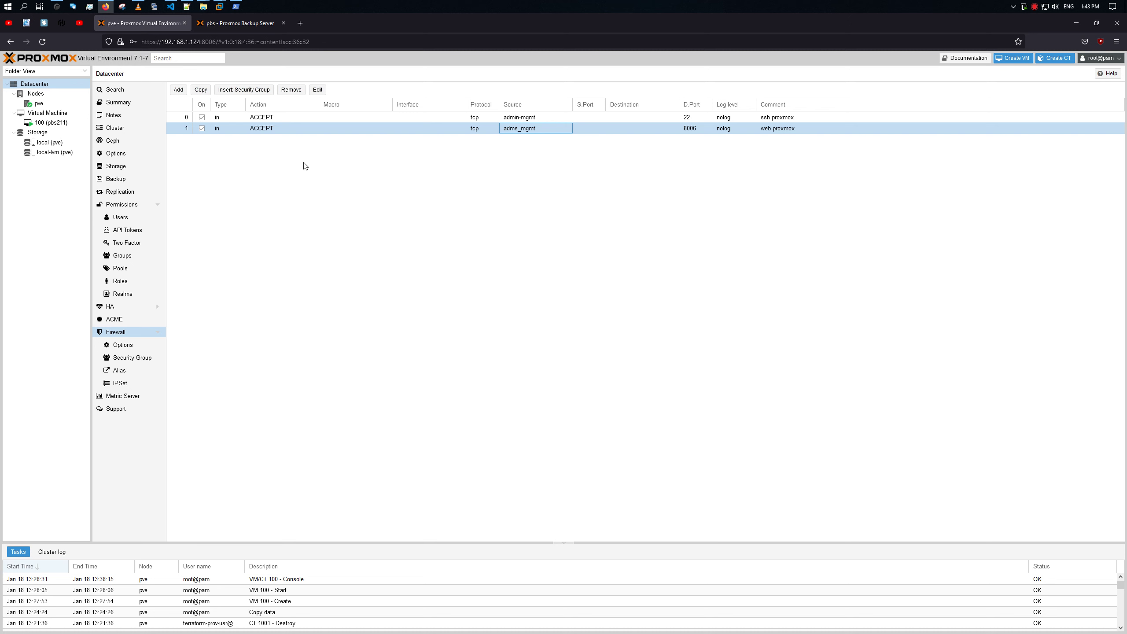
Step: Turn the datacenter firewall on in the datacenter Firewall Options
{"action": "left_click", "coordinate": [127, 348]}
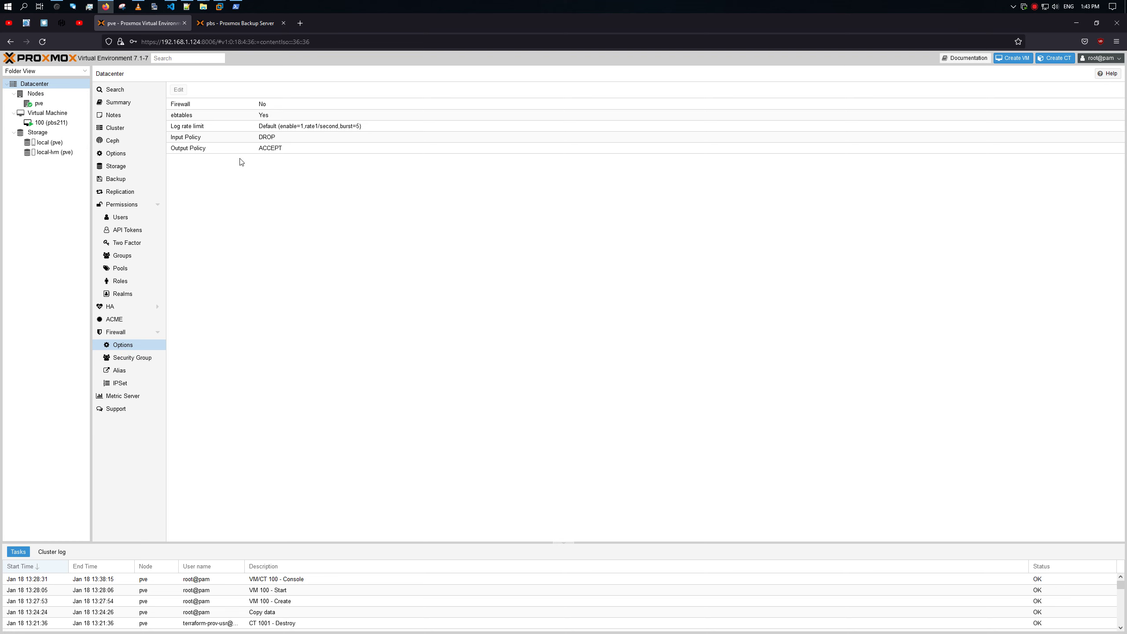
{"action": "left_click", "coordinate": [209, 105]}
{"action": "double_click", "coordinate": [209, 105]}
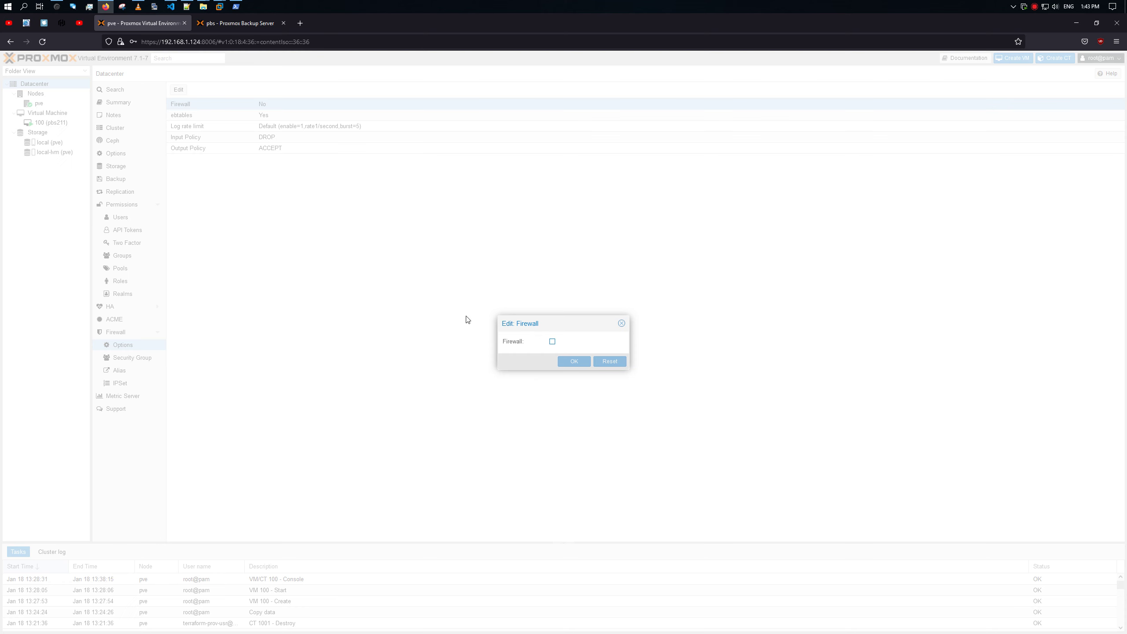
{"action": "left_click", "coordinate": [552, 343]}
{"action": "left_click", "coordinate": [574, 362]}
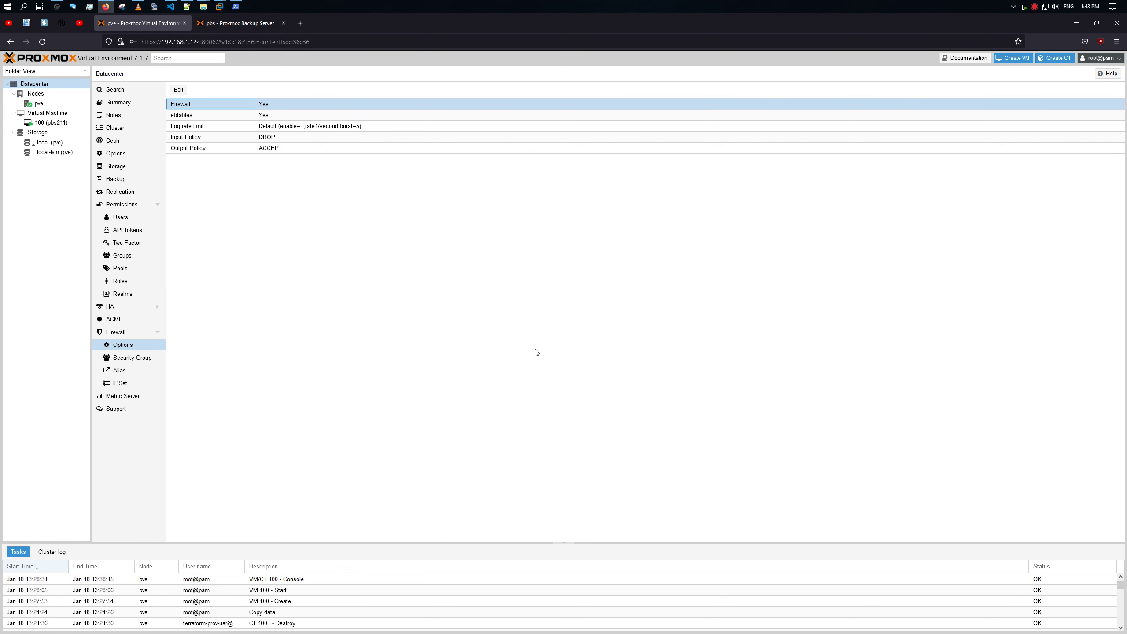
Step: Look through the datacenter security groups, aliases and firewall options, ending on security groups
{"action": "left_click", "coordinate": [142, 358]}
{"action": "left_click", "coordinate": [125, 370]}
{"action": "left_click", "coordinate": [131, 358]}
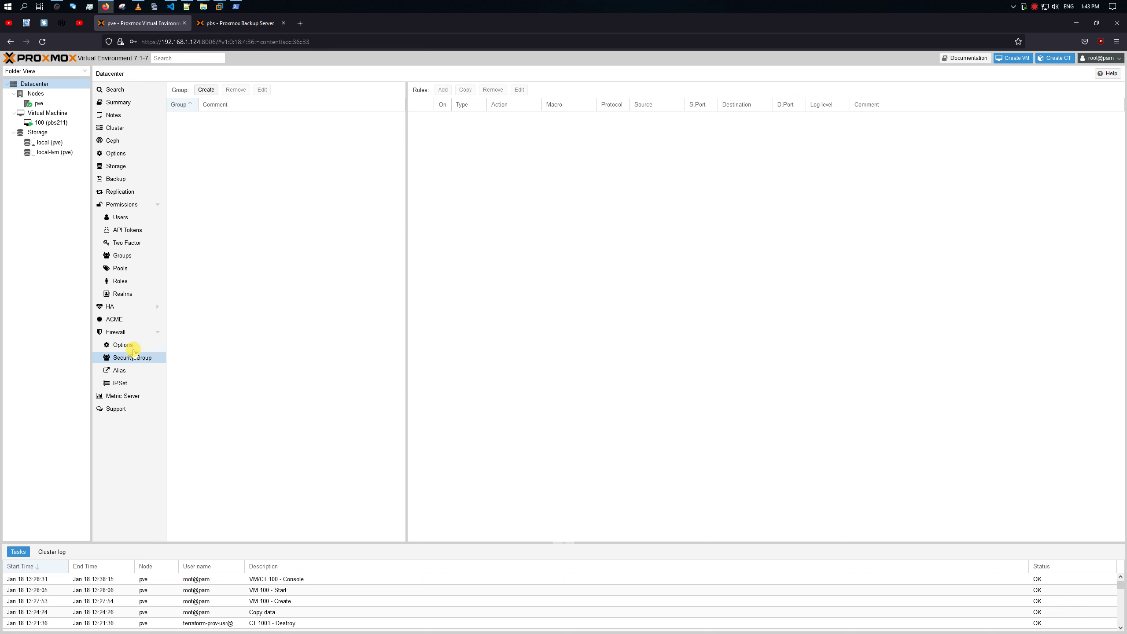
{"action": "left_click", "coordinate": [123, 345]}
{"action": "left_click", "coordinate": [131, 358]}
Step: Reload the Proxmox Backup Server page to test access, then return to Proxmox VE
{"action": "left_click", "coordinate": [216, 32]}
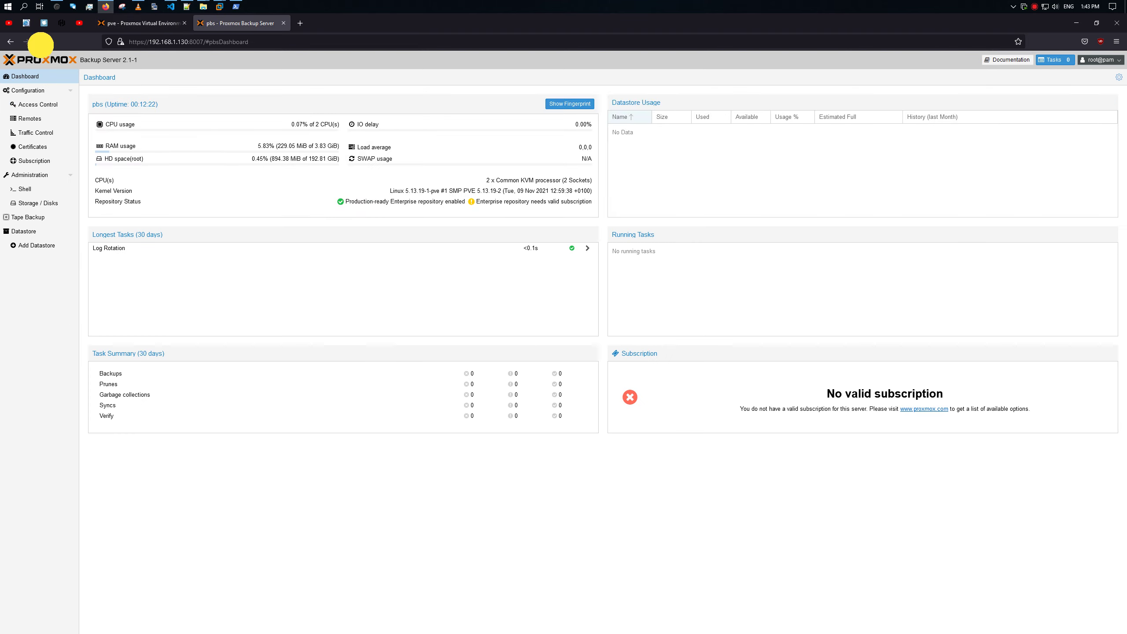
{"action": "left_click", "coordinate": [41, 45]}
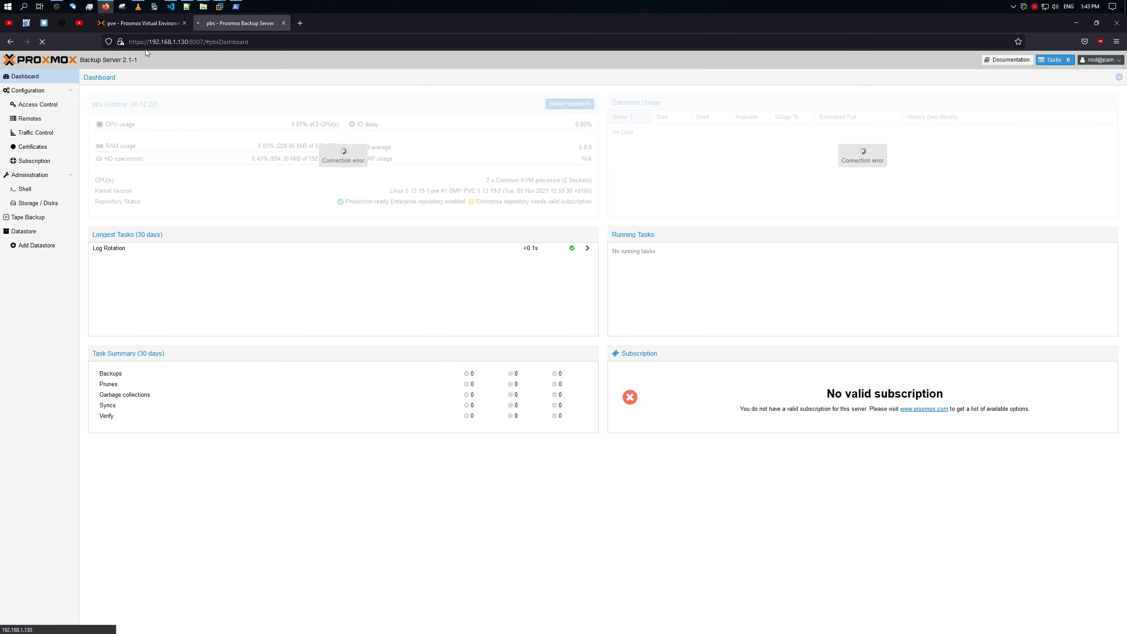
{"action": "left_click", "coordinate": [132, 26]}
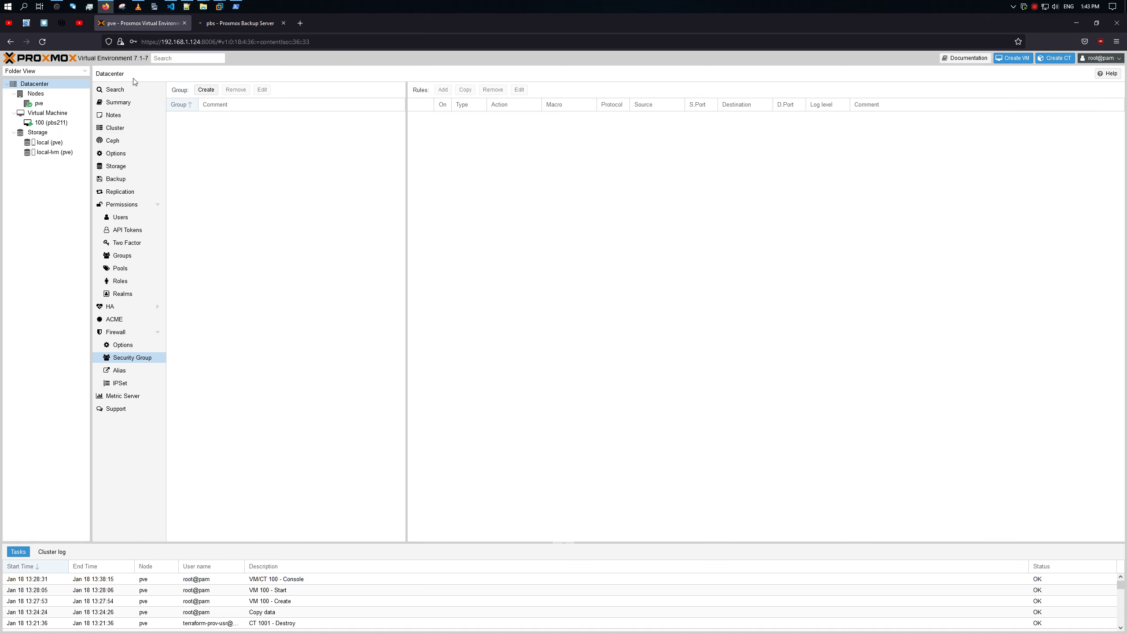
Step: Check node pve's firewall options and log, then show its empty rule list and begin a new rule
{"action": "left_click", "coordinate": [39, 103]}
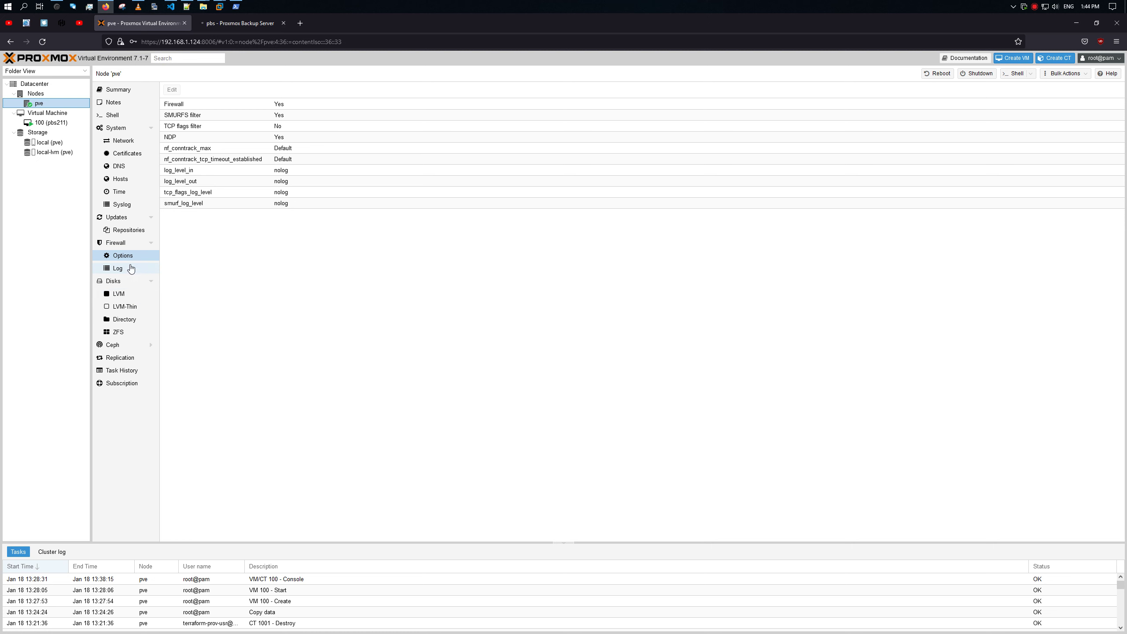
{"action": "left_click", "coordinate": [133, 244]}
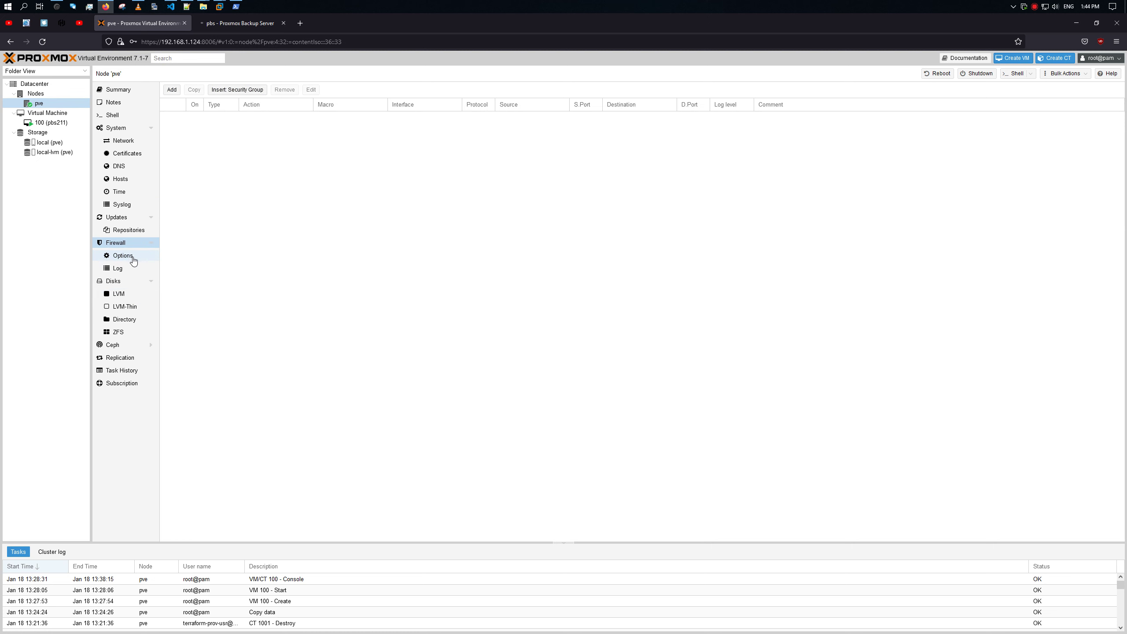
{"action": "left_click", "coordinate": [132, 258]}
{"action": "left_click", "coordinate": [127, 265]}
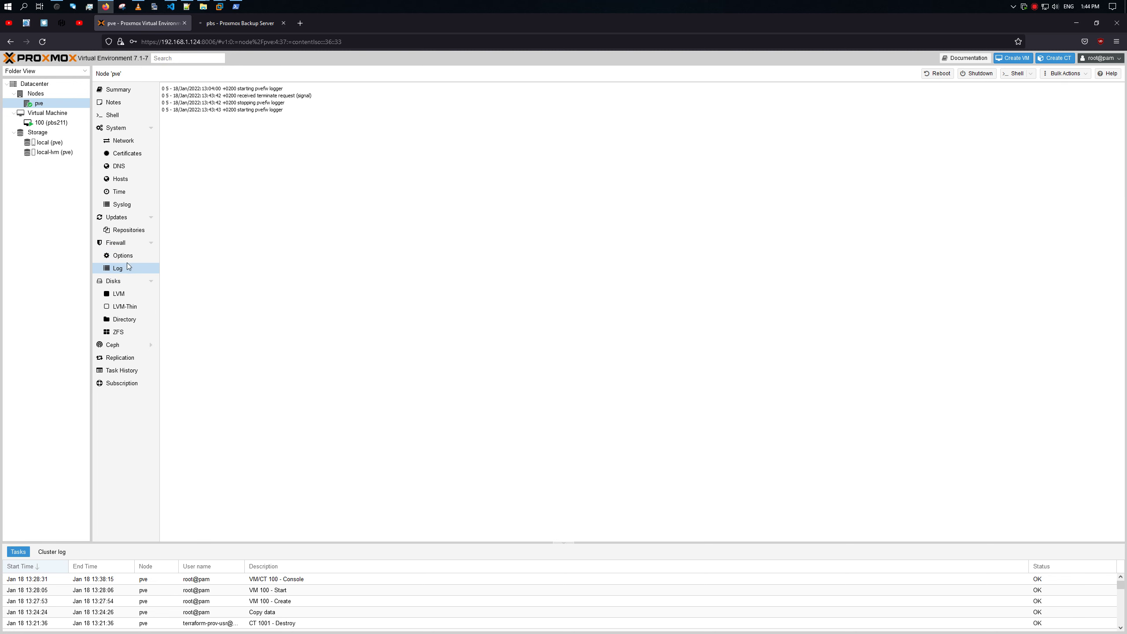
{"action": "left_click", "coordinate": [131, 257]}
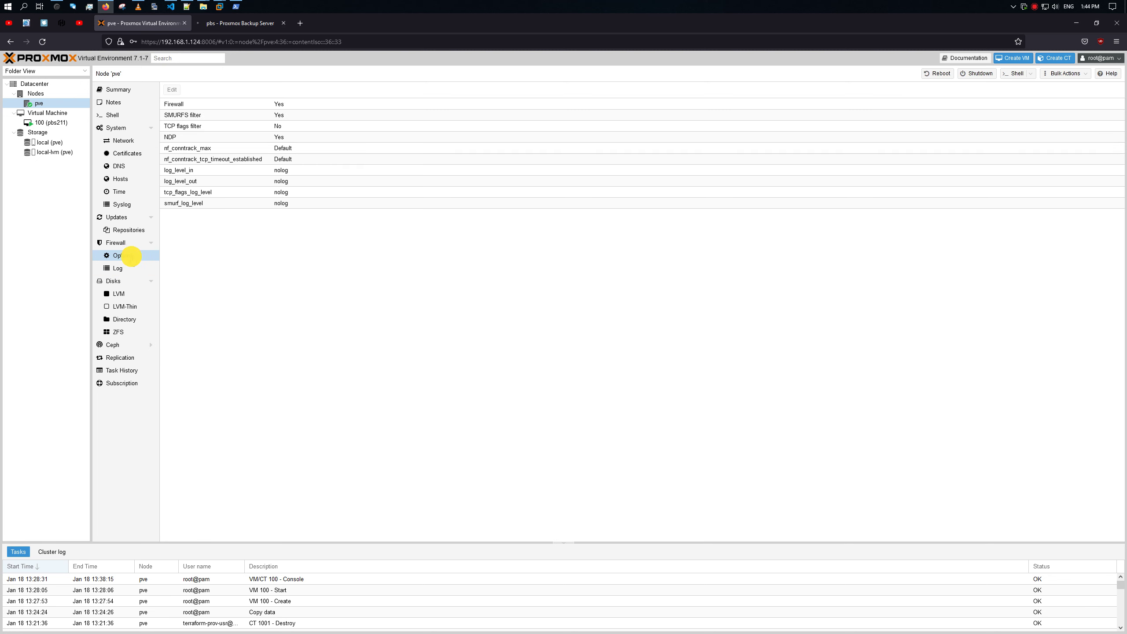
{"action": "left_click", "coordinate": [125, 245]}
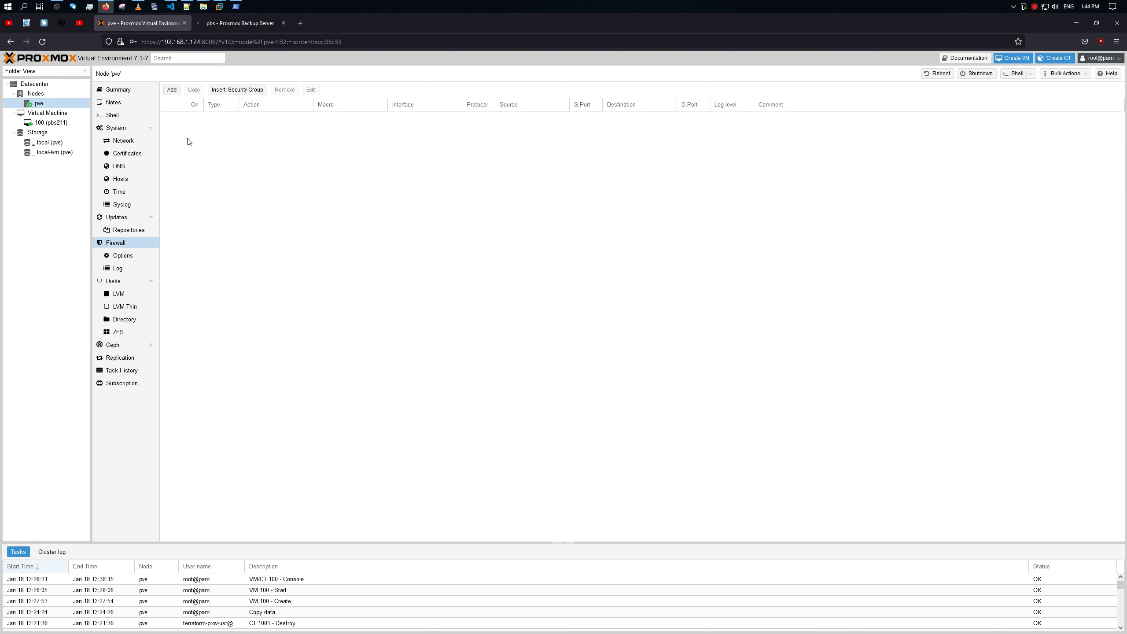
{"action": "left_click", "coordinate": [172, 89]}
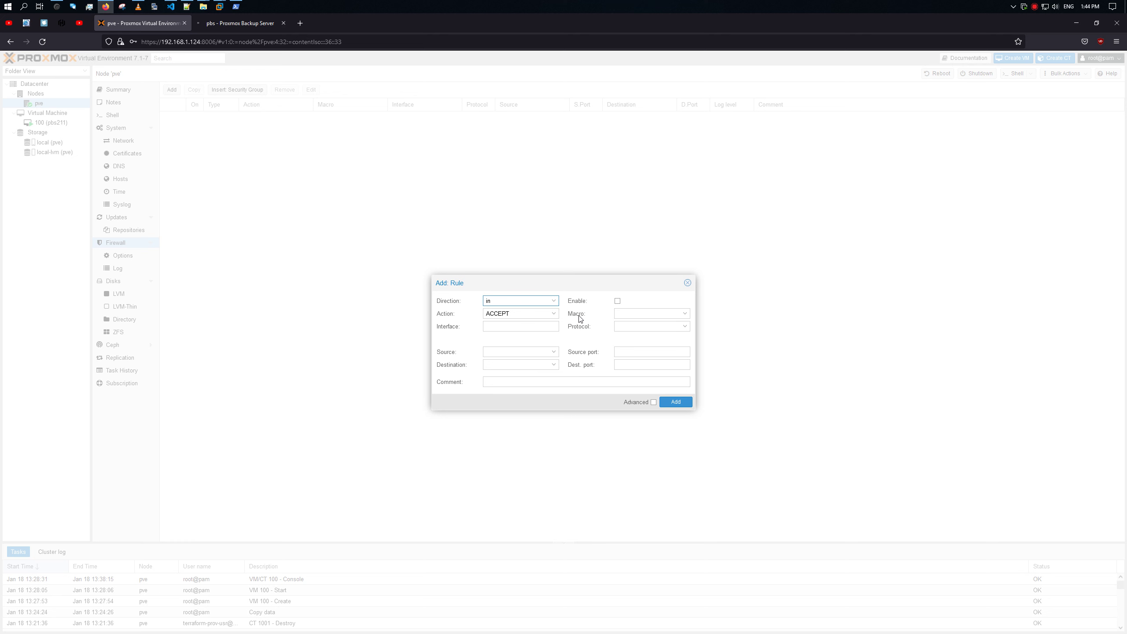
Step: Add an enabled inbound TCP ACCEPT rule from source admin-mgmt to destination port 22
{"action": "left_click", "coordinate": [553, 352]}
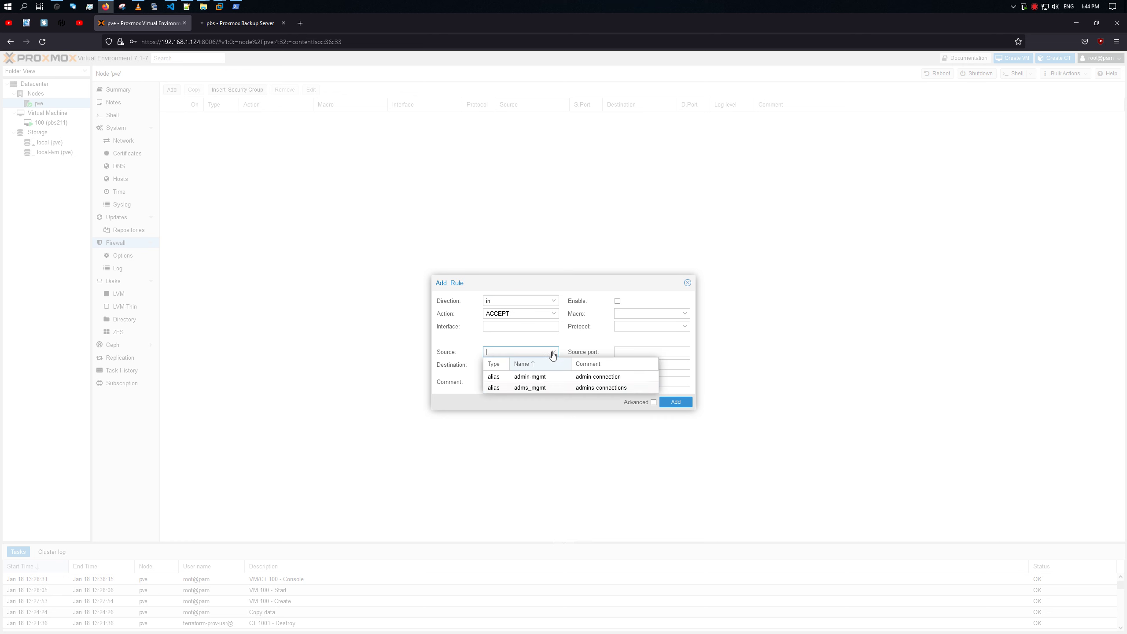
{"action": "left_click", "coordinate": [554, 381]}
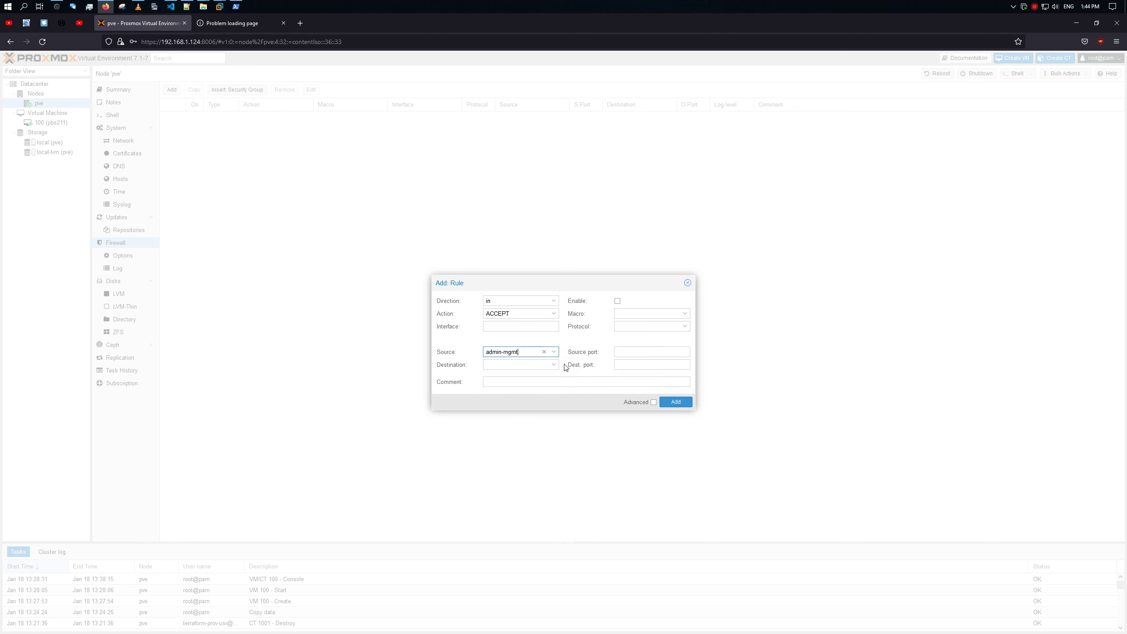
{"action": "left_click", "coordinate": [684, 313]}
{"action": "left_click", "coordinate": [684, 314]}
{"action": "left_click", "coordinate": [685, 327]}
{"action": "left_click", "coordinate": [649, 351]}
{"action": "left_click", "coordinate": [617, 301]}
{"action": "left_click", "coordinate": [640, 354]}
{"action": "left_click", "coordinate": [629, 364]}
{"action": "type", "text": "22"}
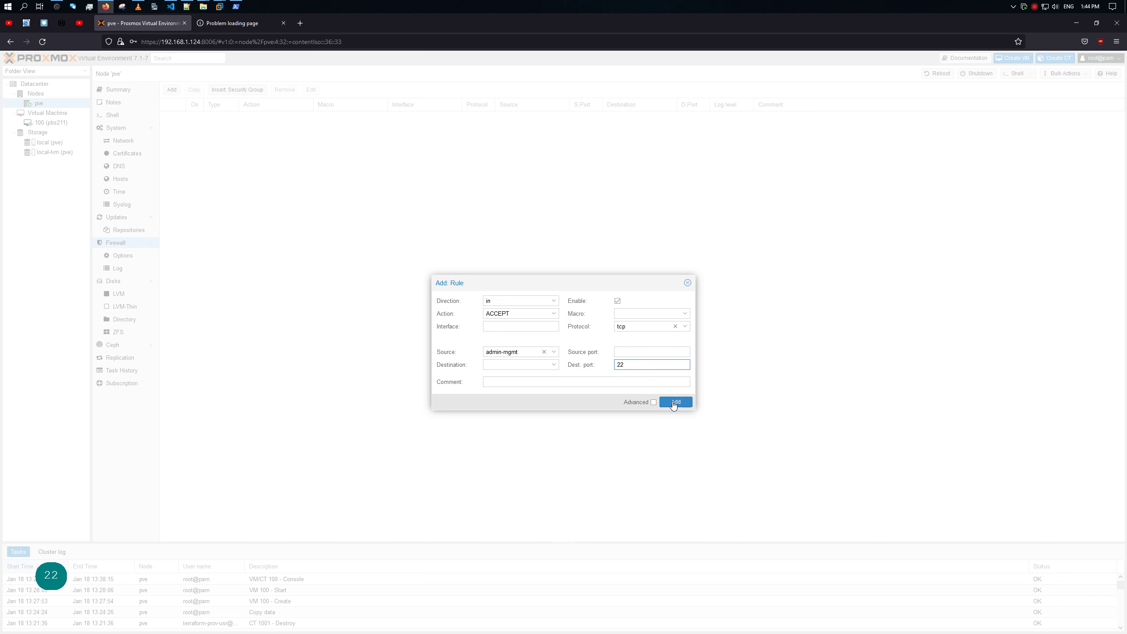
{"action": "left_click", "coordinate": [673, 404]}
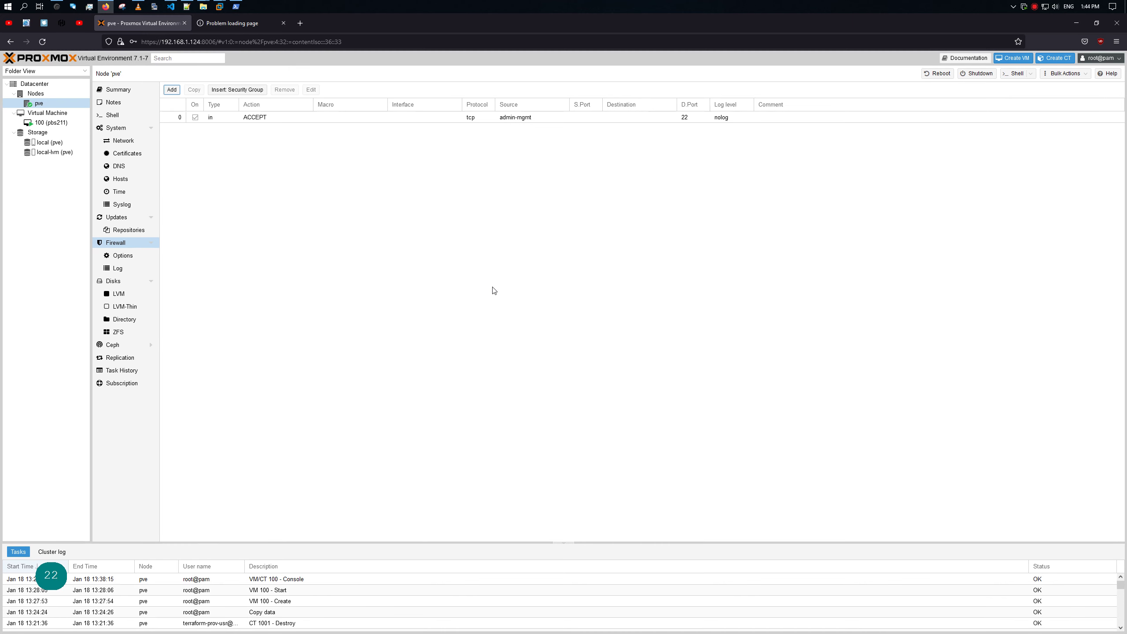
Step: Add a second enabled node rule: source adms_mgmt, protocol tcp, destination port 8006
{"action": "left_click", "coordinate": [171, 89]}
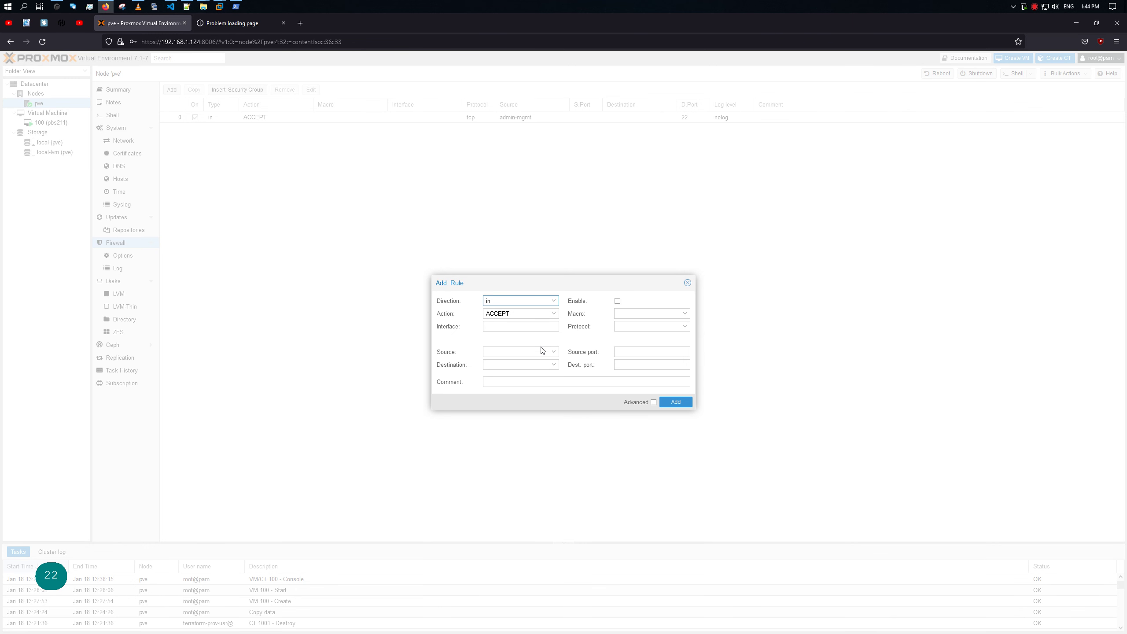
{"action": "left_click", "coordinate": [553, 352]}
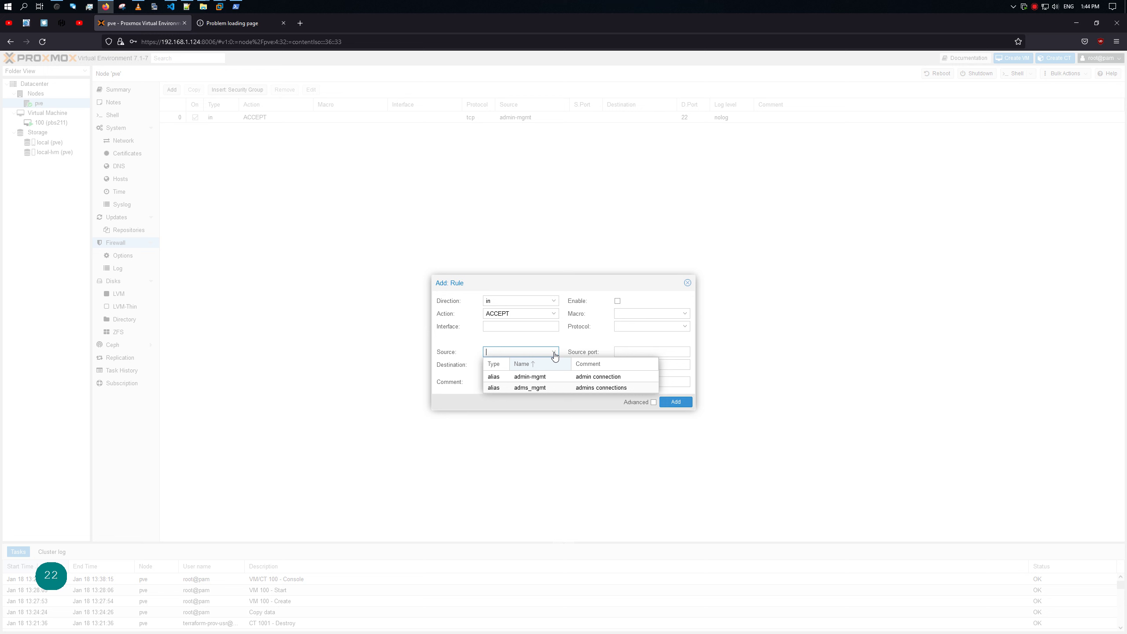
{"action": "left_click", "coordinate": [538, 388]}
{"action": "left_click", "coordinate": [627, 363]}
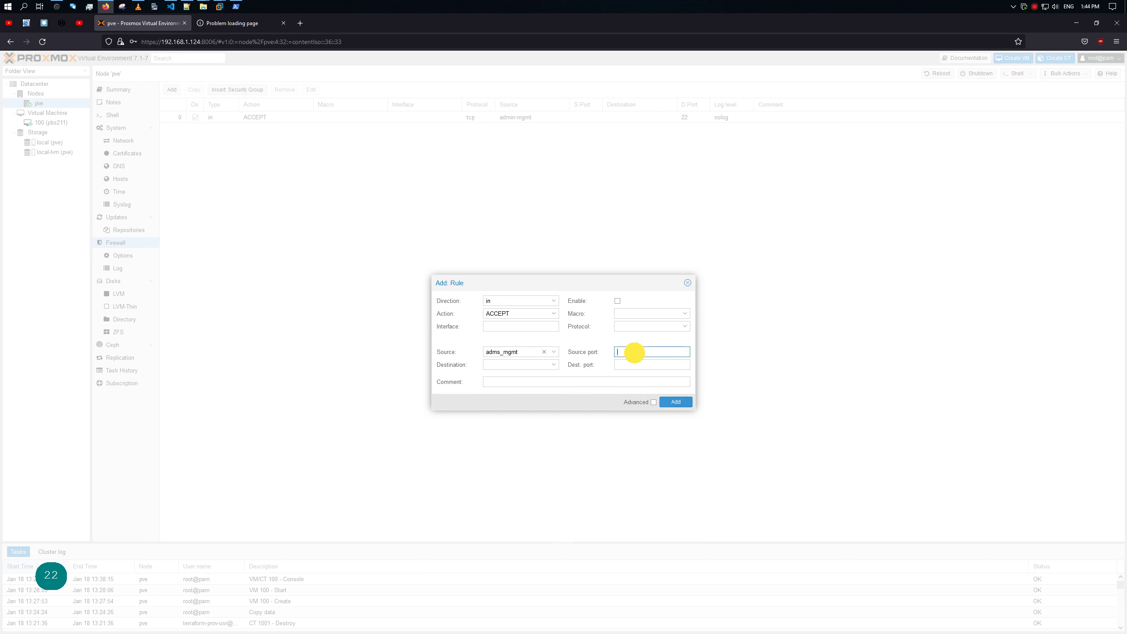
{"action": "type", "text": "800"}
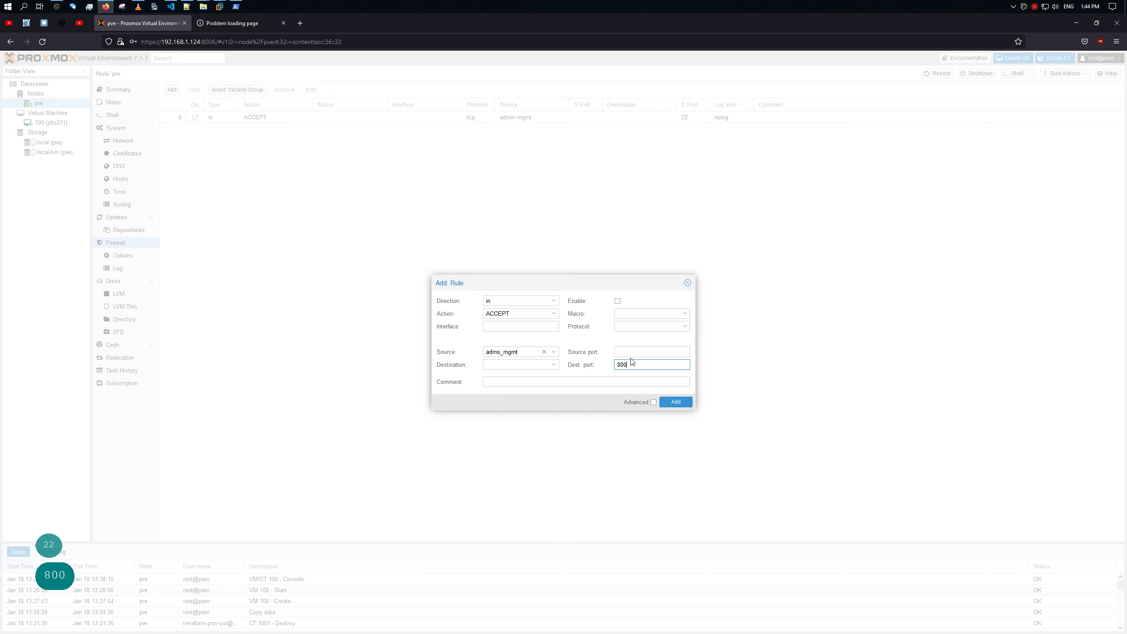
{"action": "type", "text": "6"}
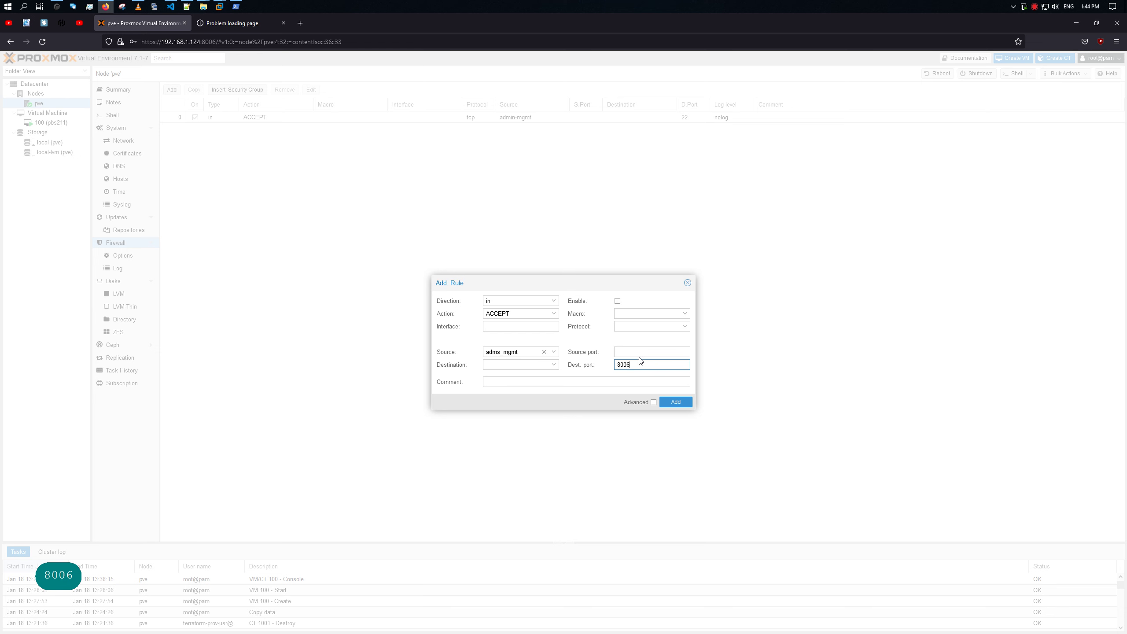
{"action": "left_click", "coordinate": [617, 301]}
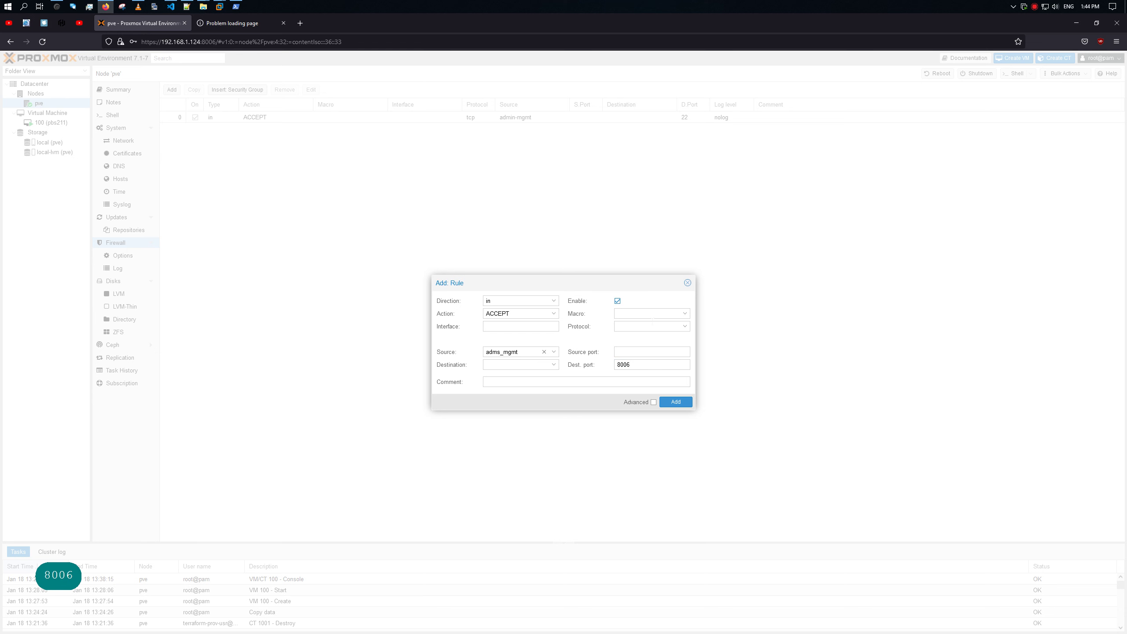
{"action": "left_click", "coordinate": [684, 327]}
{"action": "left_click", "coordinate": [666, 351]}
{"action": "left_click", "coordinate": [674, 402]}
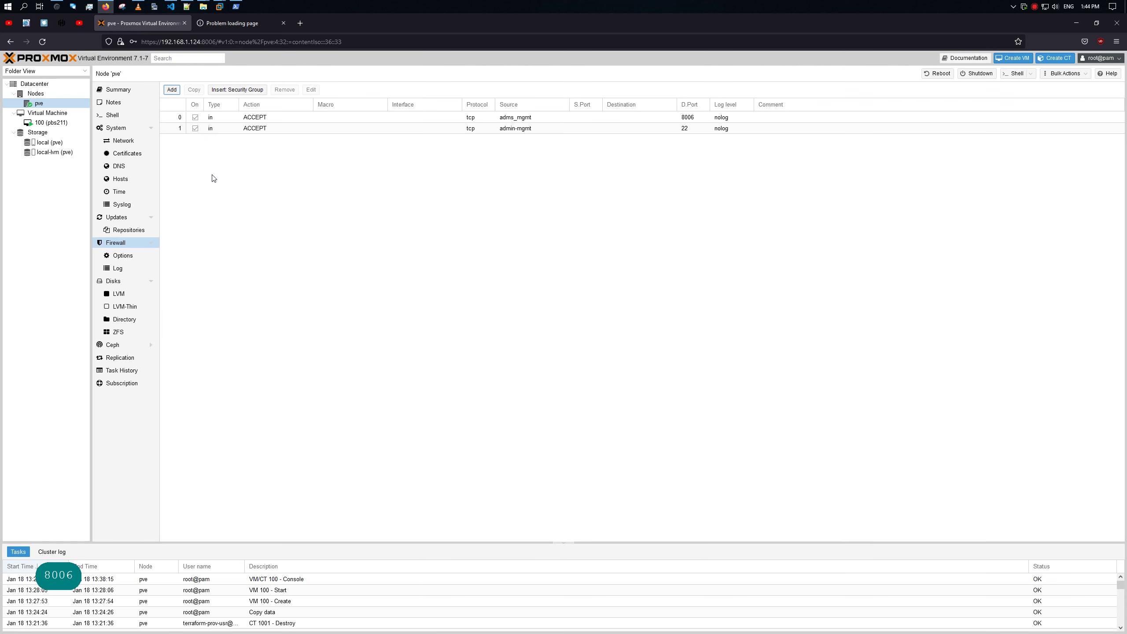
Step: Check node pve's firewall log, reload the page, and return to its options showing Firewall Yes
{"action": "left_click", "coordinate": [121, 255]}
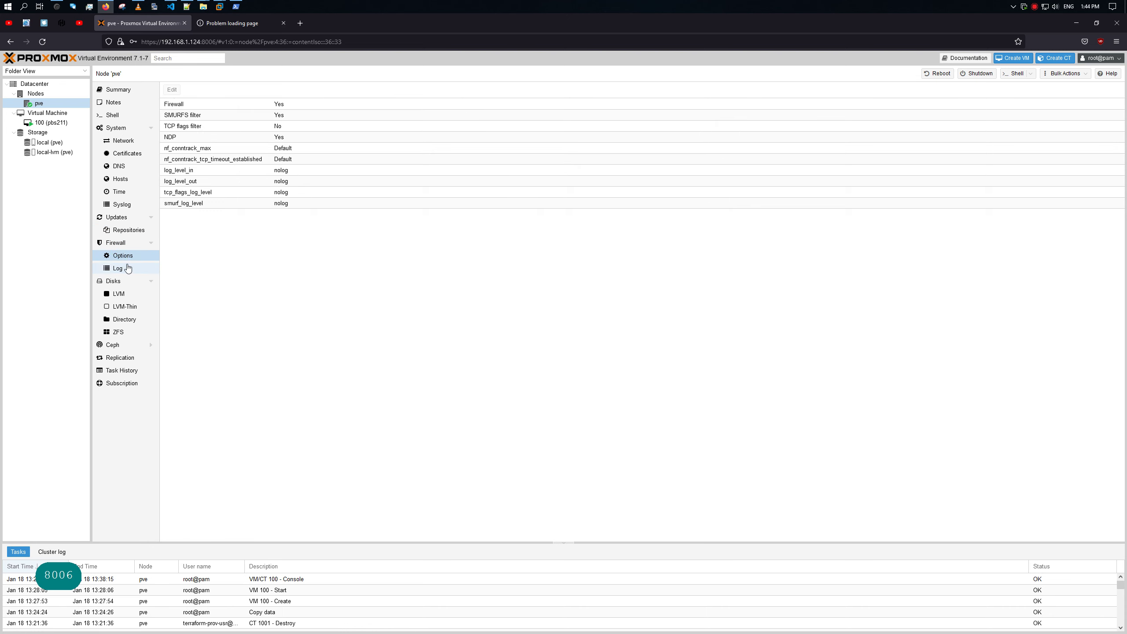
{"action": "left_click", "coordinate": [122, 256]}
{"action": "left_click", "coordinate": [121, 268]}
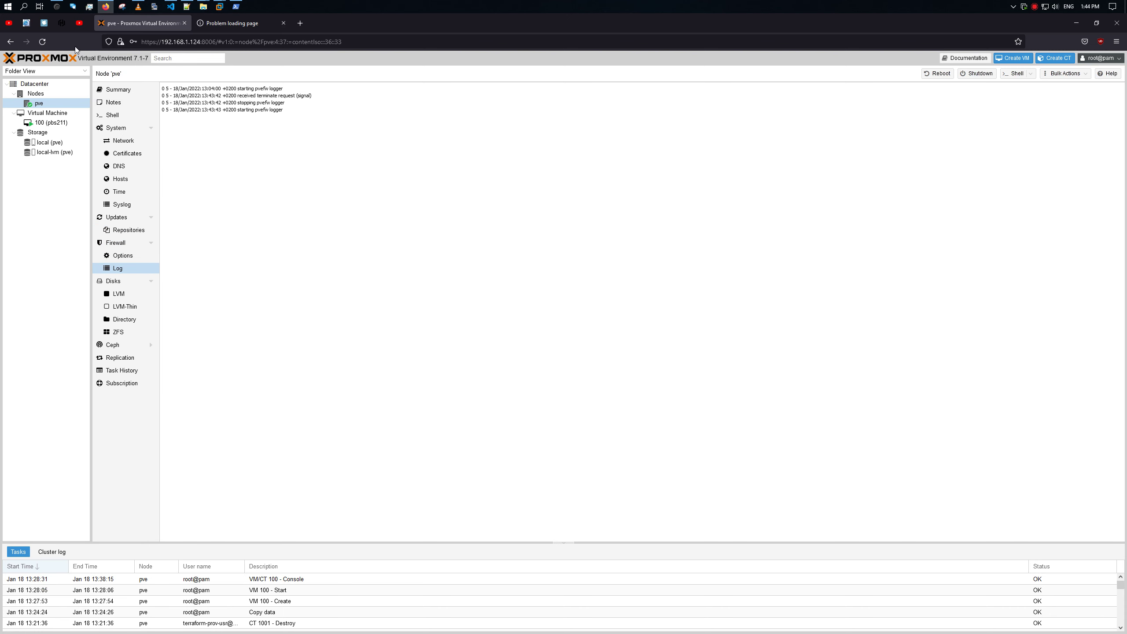
{"action": "left_click", "coordinate": [46, 44]}
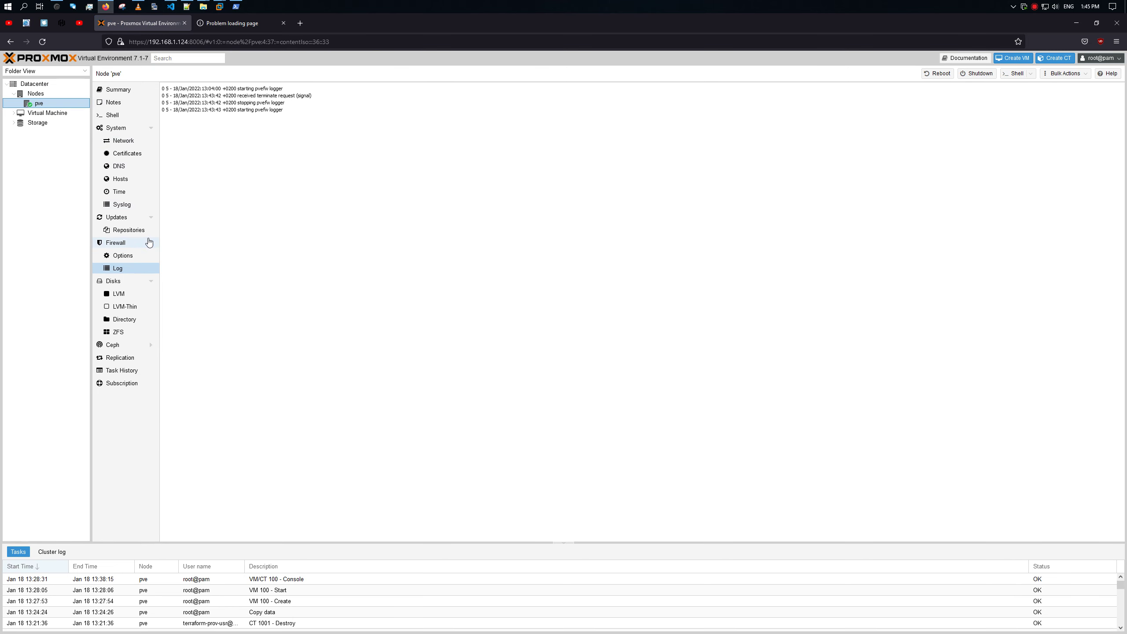
{"action": "left_click", "coordinate": [131, 253]}
{"action": "left_click", "coordinate": [135, 243]}
{"action": "left_click", "coordinate": [130, 254]}
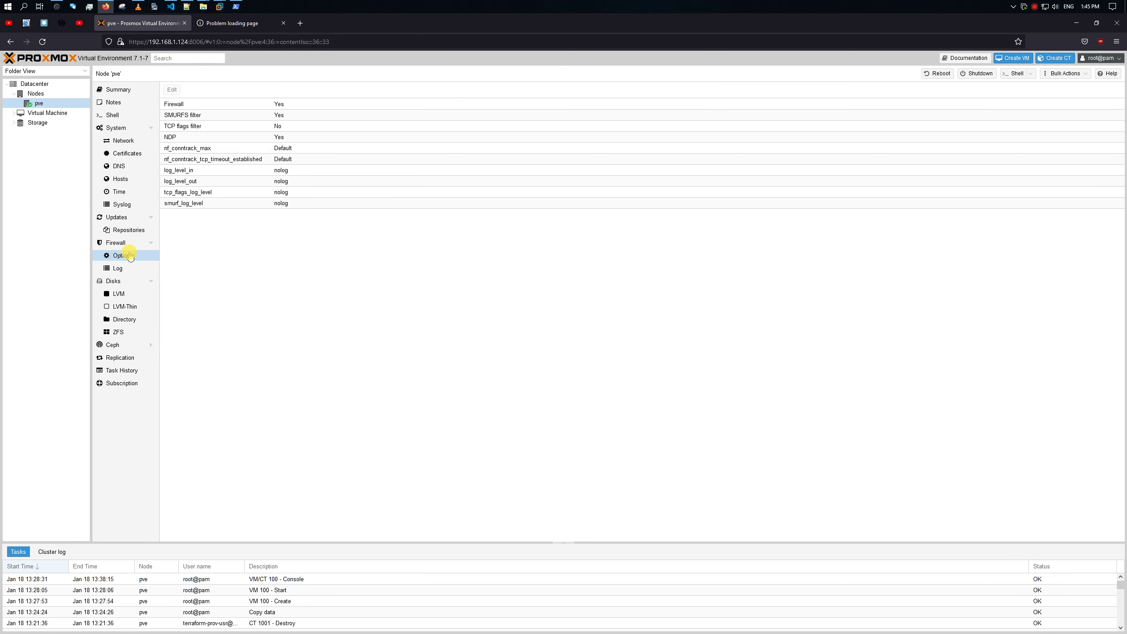
Step: SSH into 192.168.1.124 with KiTTY, accept the host key, and log in as root with the account password
{"action": "left_click", "coordinate": [154, 6]}
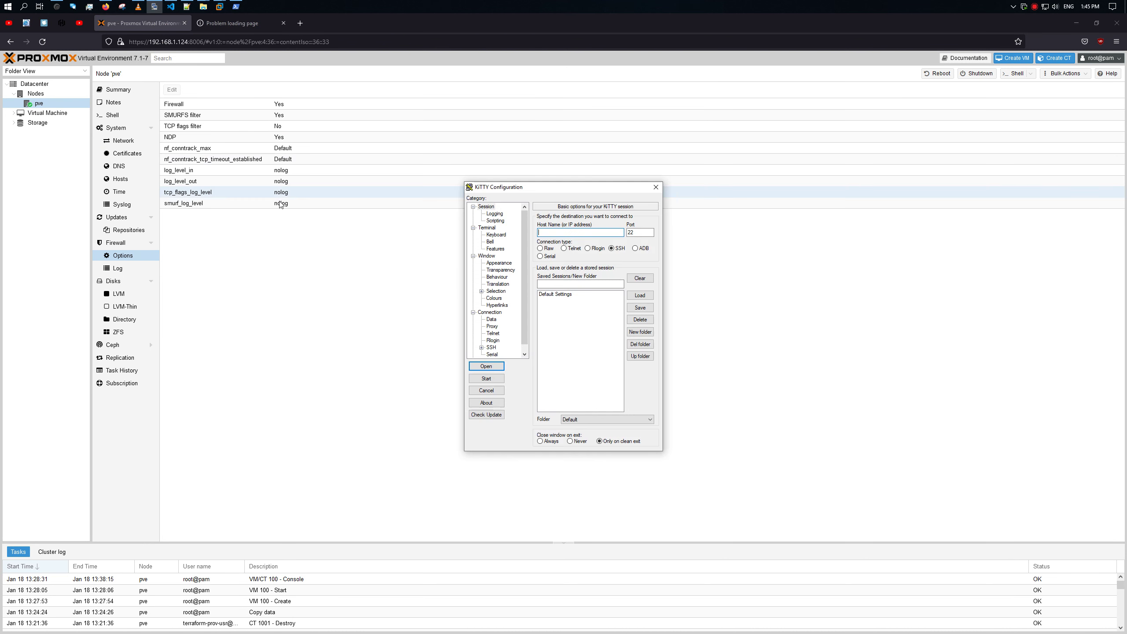
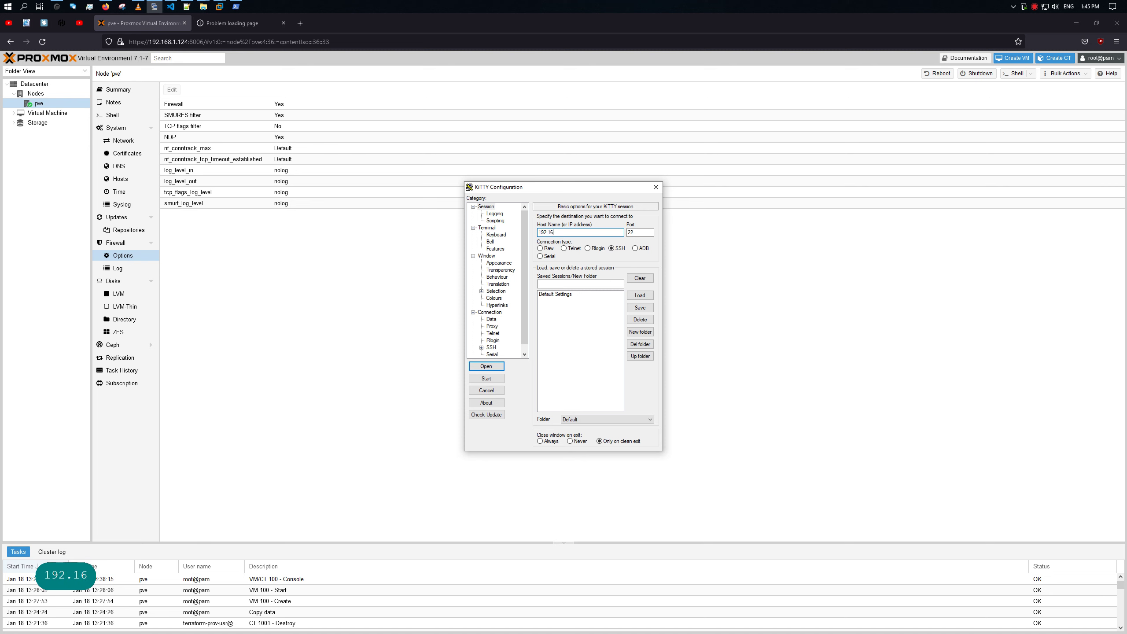
{"action": "key", "text": "Return"}
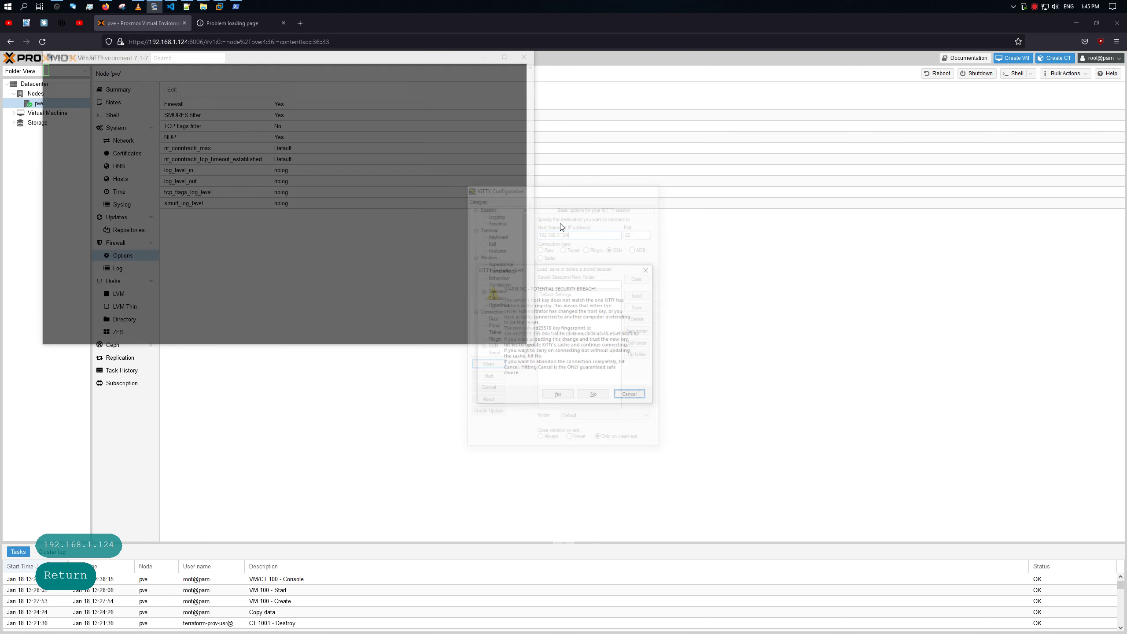
{"action": "key", "text": "Left"}
{"action": "key", "text": "Down"}
{"action": "key", "text": "Left"}
{"action": "key", "text": "Left"}
{"action": "key", "text": "Return"}
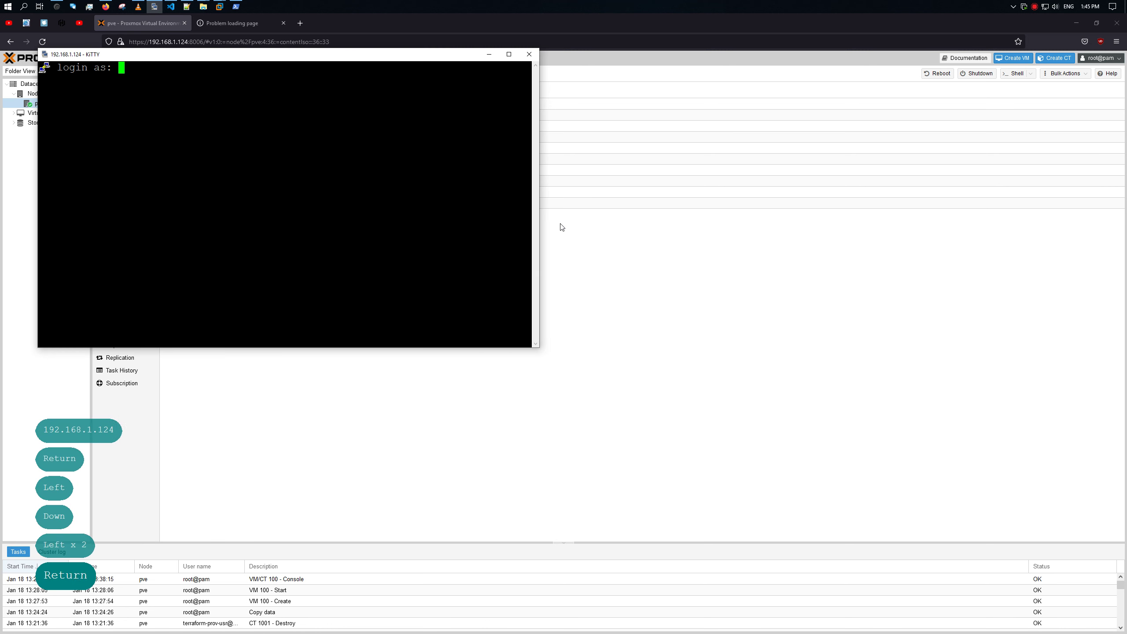
{"action": "key", "text": "Return"}
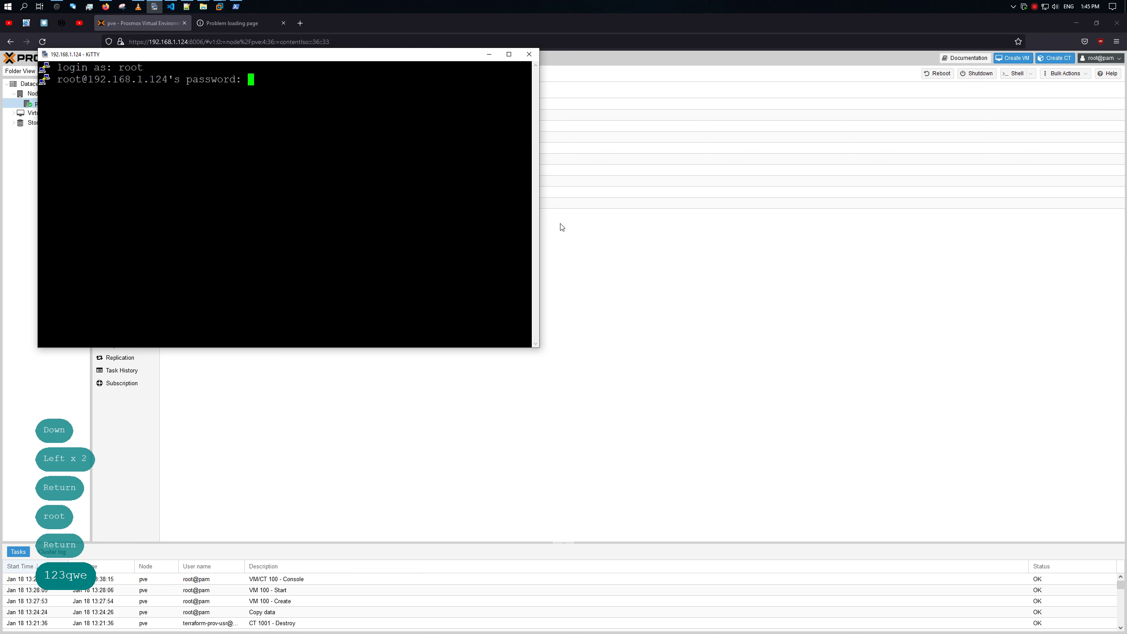
{"action": "key", "text": "Return"}
{"action": "key", "text": "Return"}
{"action": "key", "text": "Return"}
Step: Run apt update and apt full-upgrade on the host
{"action": "type", "text": "apt update"}
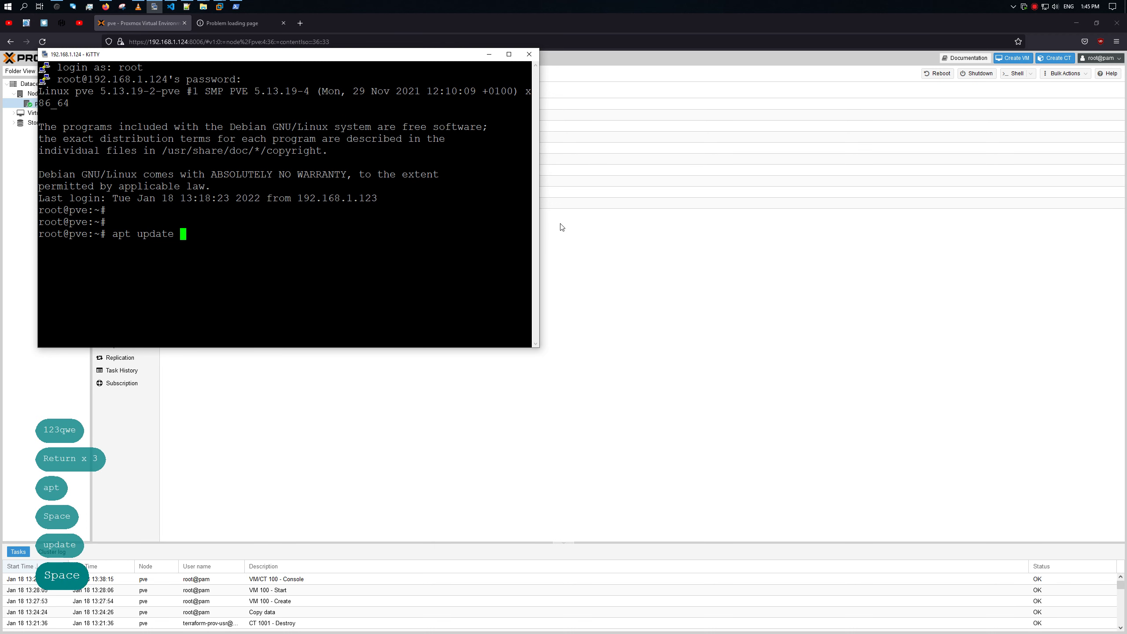
{"action": "key", "text": "Return"}
{"action": "type", "text": "apt full"}
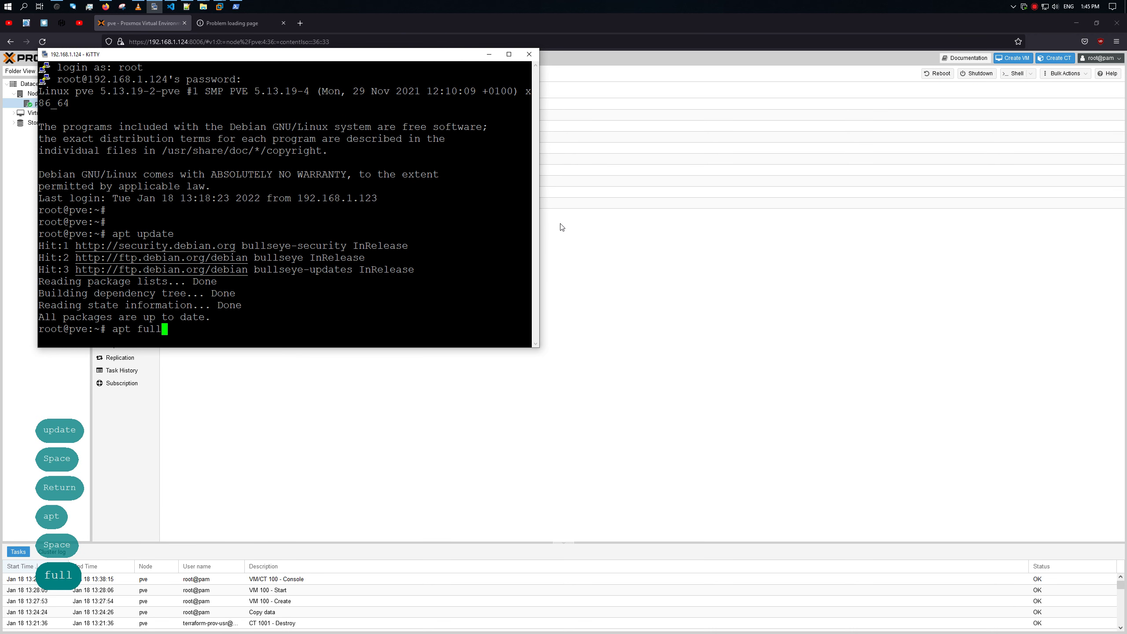
{"action": "key", "text": "Tab"}
{"action": "key", "text": "Return"}
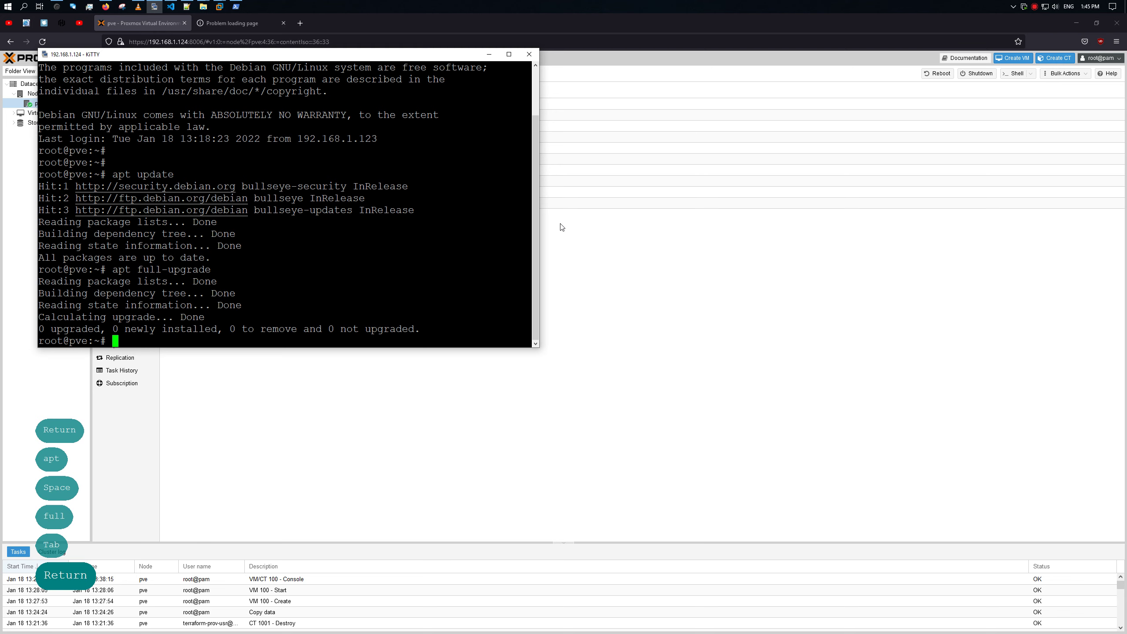
{"action": "left_click", "coordinate": [447, 355]}
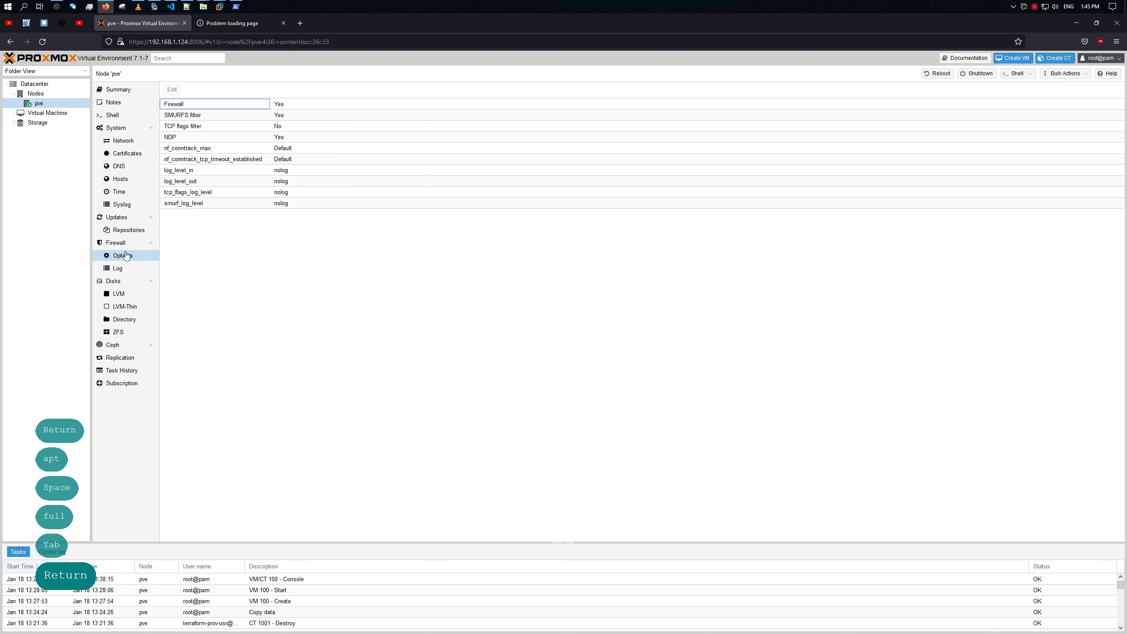
Step: Review node pve's firewall log, options and rules, then expand the tree and select Datacenter
{"action": "left_click", "coordinate": [121, 271]}
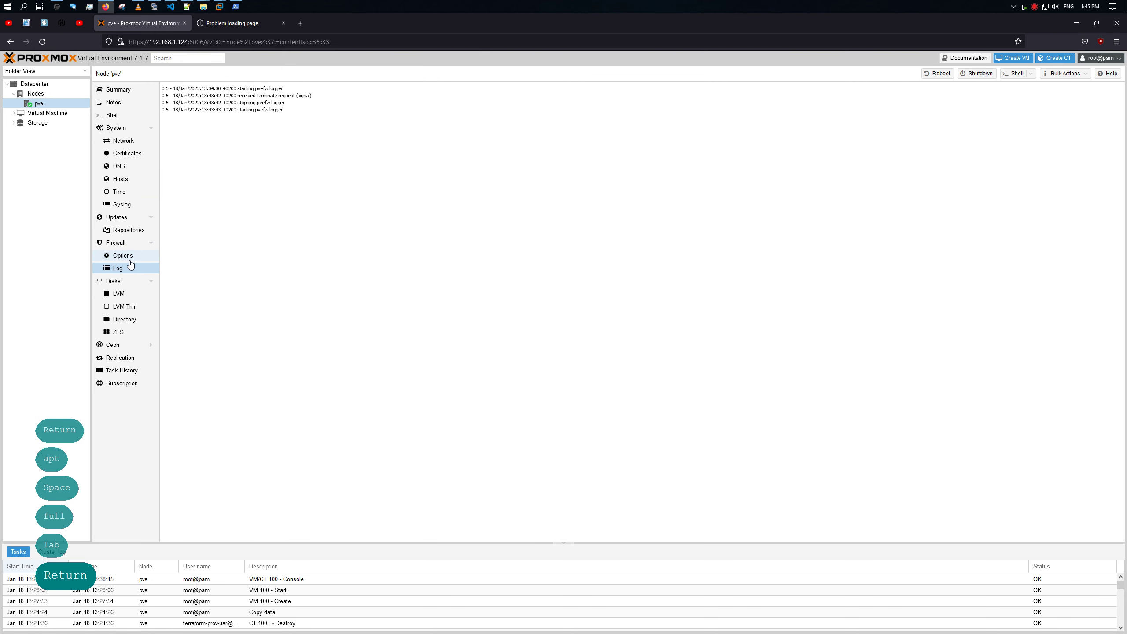
{"action": "left_click", "coordinate": [126, 257]}
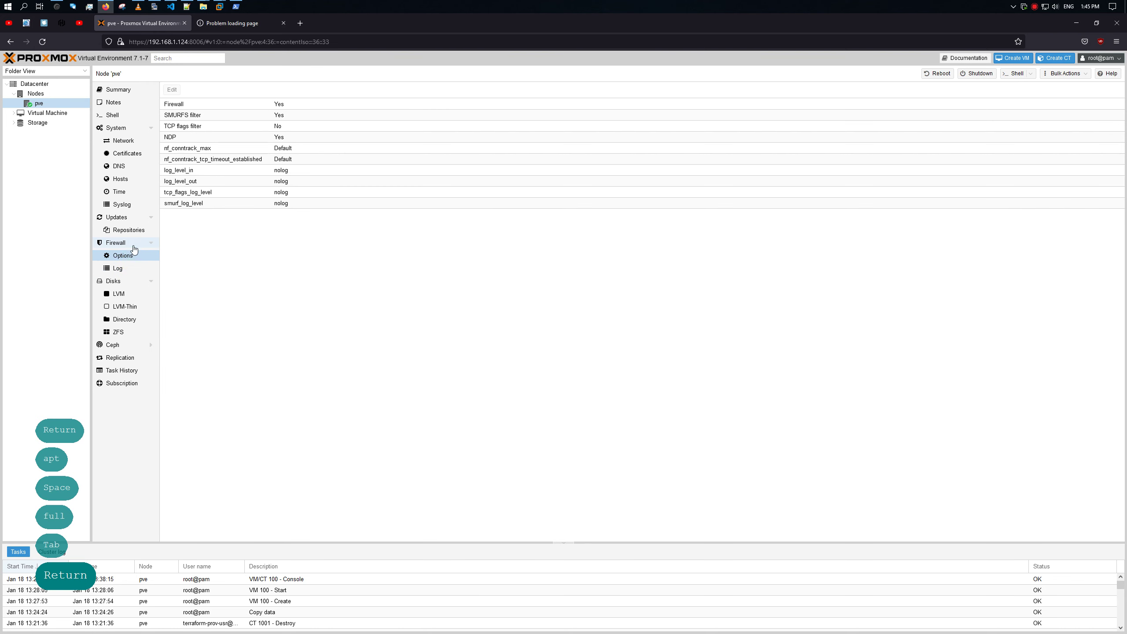
{"action": "left_click", "coordinate": [133, 245]}
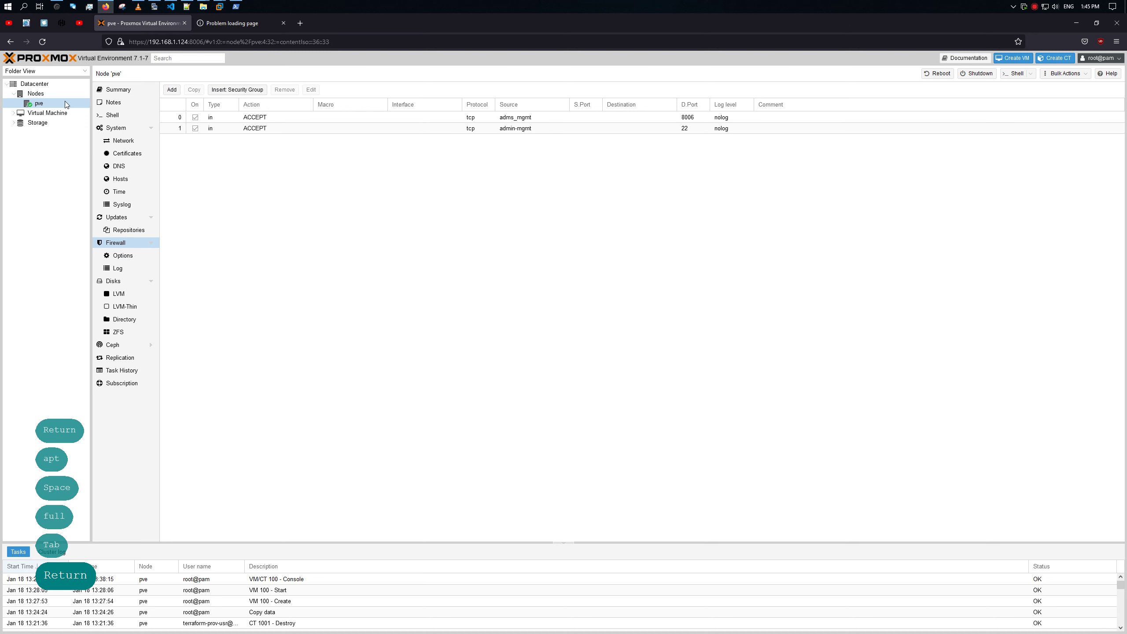
{"action": "left_click", "coordinate": [14, 122]}
{"action": "left_click", "coordinate": [15, 113]}
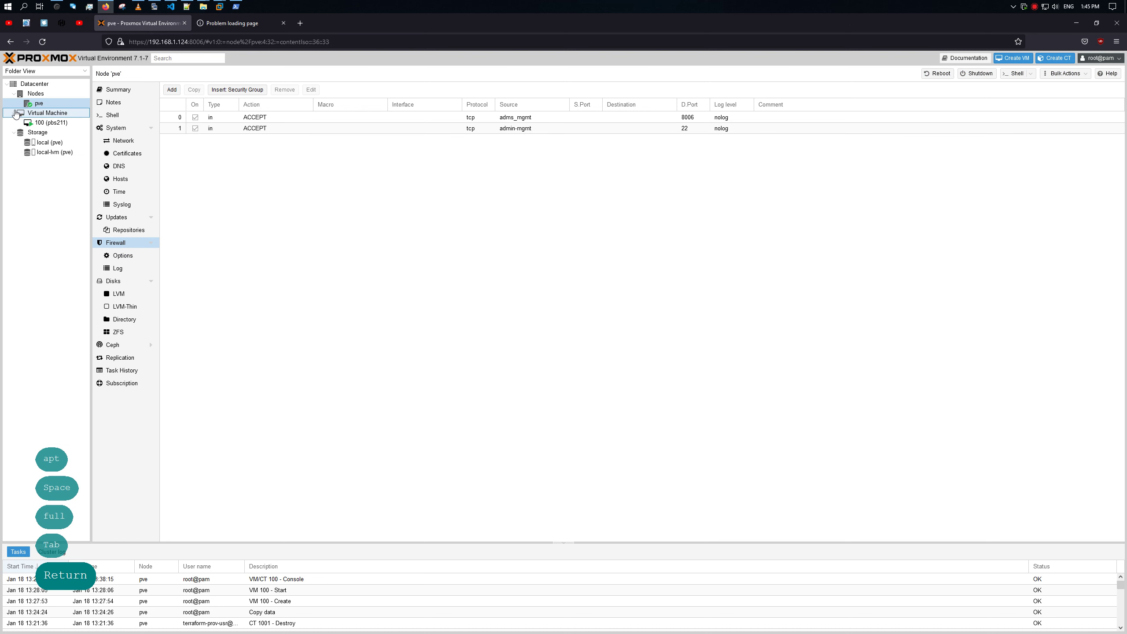
{"action": "left_click", "coordinate": [38, 94]}
{"action": "left_click", "coordinate": [54, 85]}
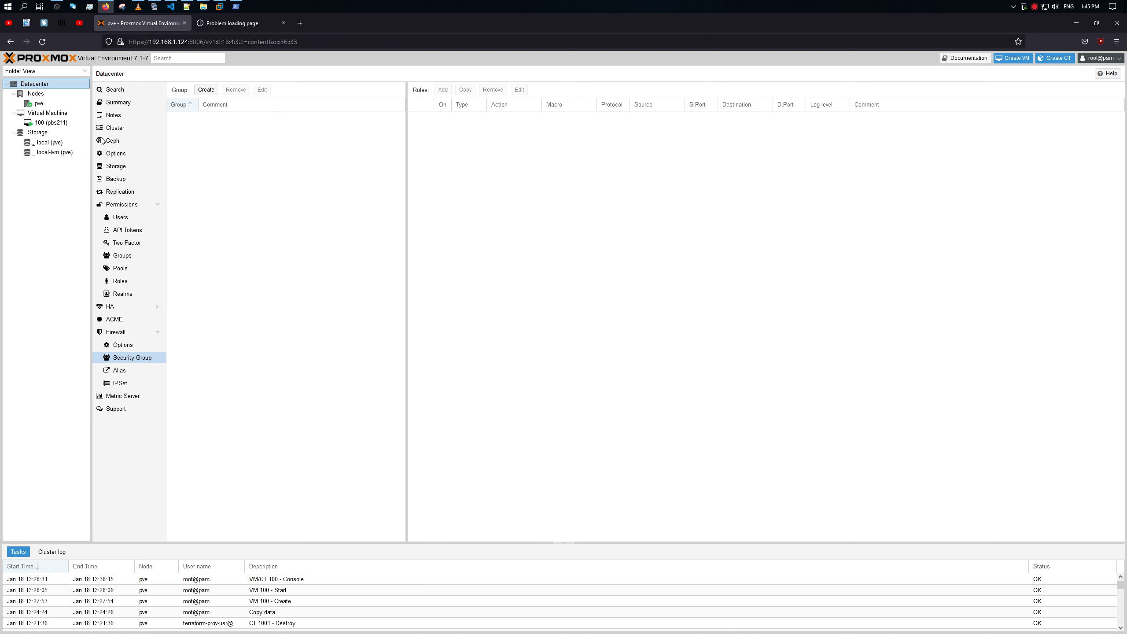
Step: Check the datacenter aliases and options, then open VM 100's alias list and begin a new alias
{"action": "left_click", "coordinate": [131, 364]}
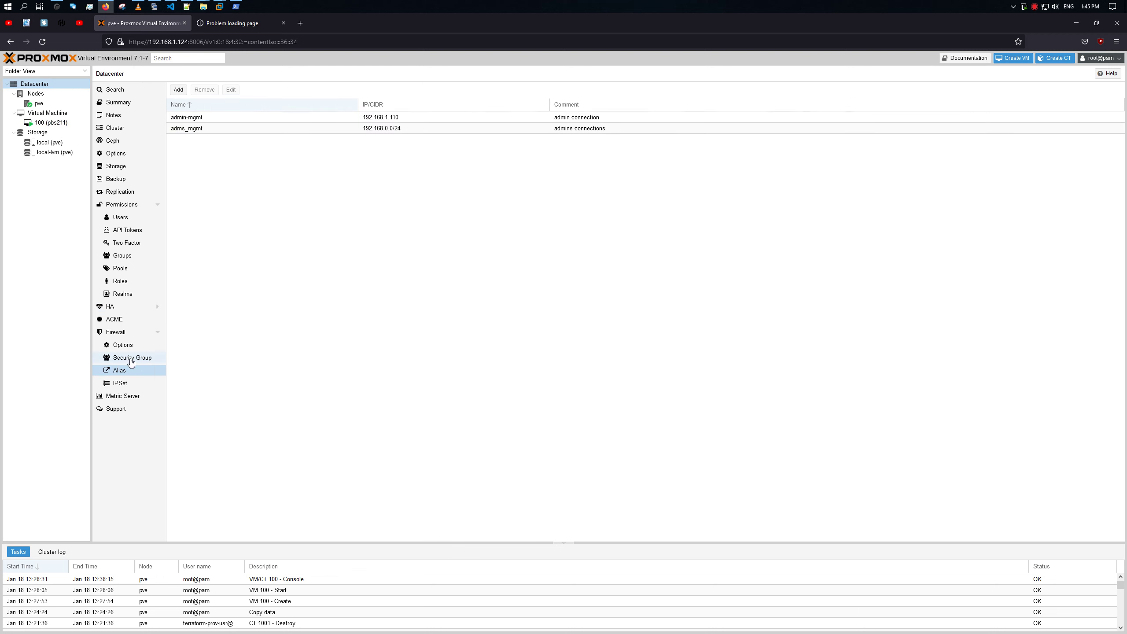
{"action": "left_click", "coordinate": [133, 345]}
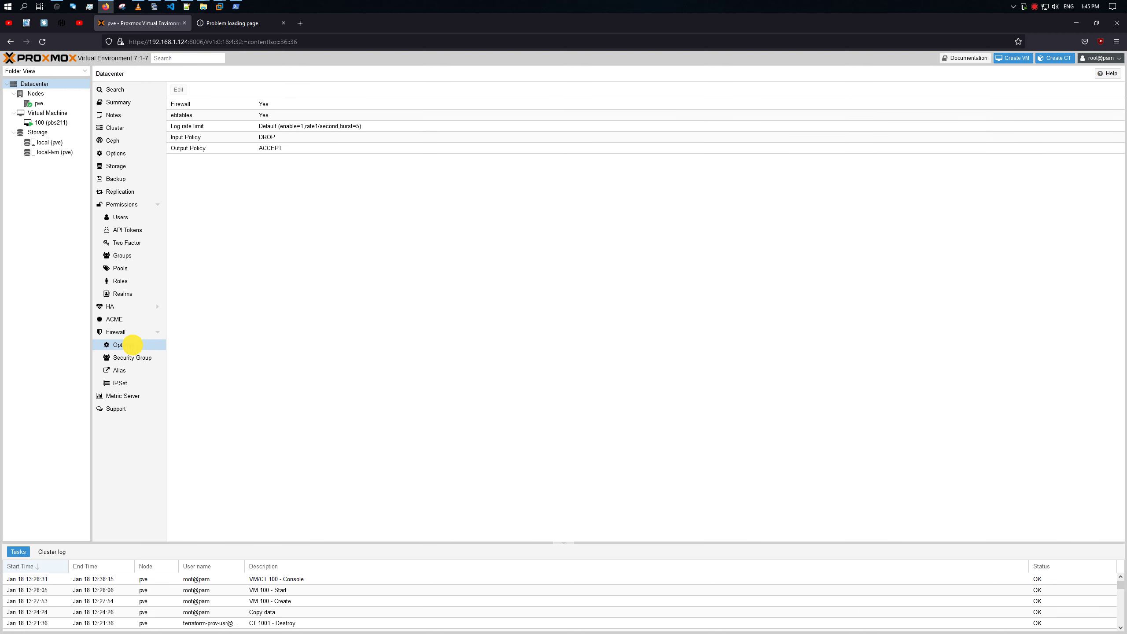
{"action": "left_click", "coordinate": [50, 122]}
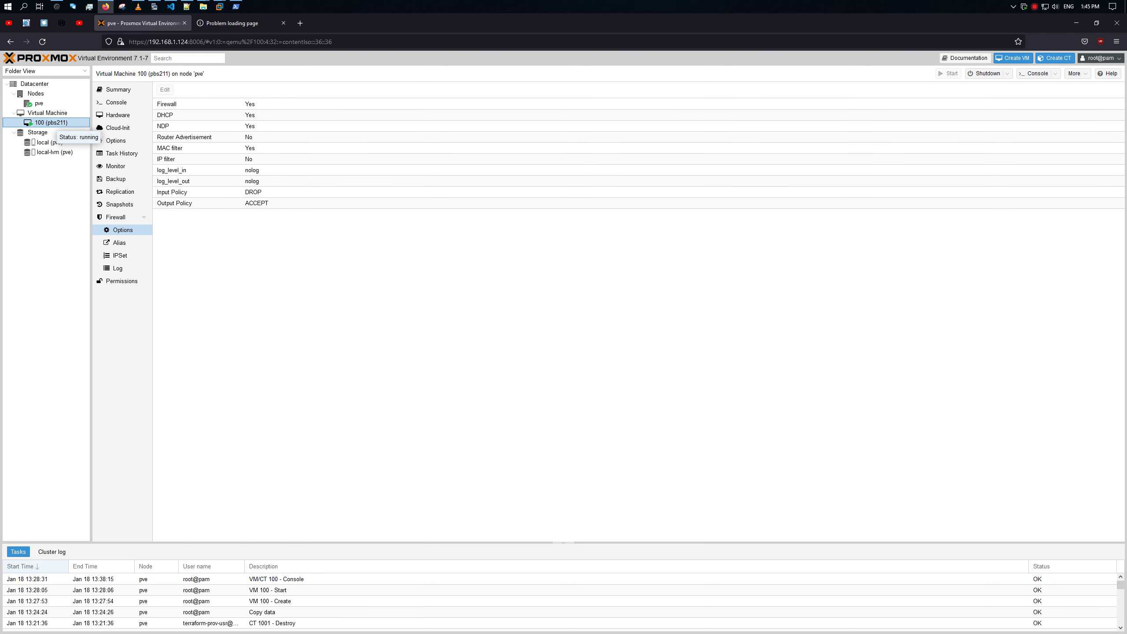
{"action": "left_click", "coordinate": [124, 244]}
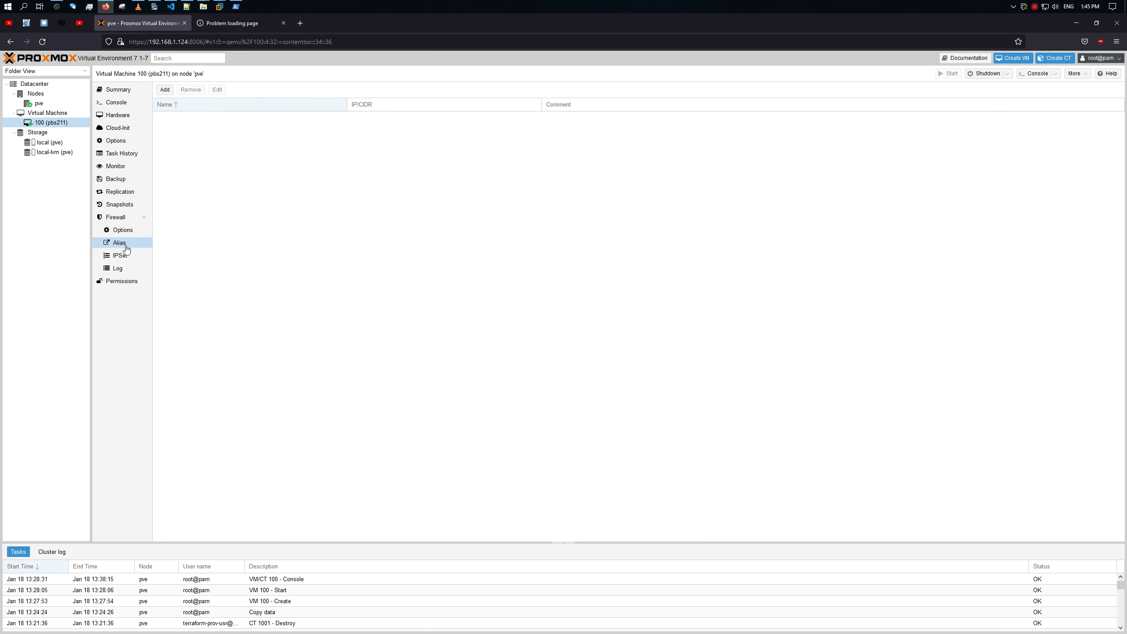
{"action": "left_click", "coordinate": [164, 89]}
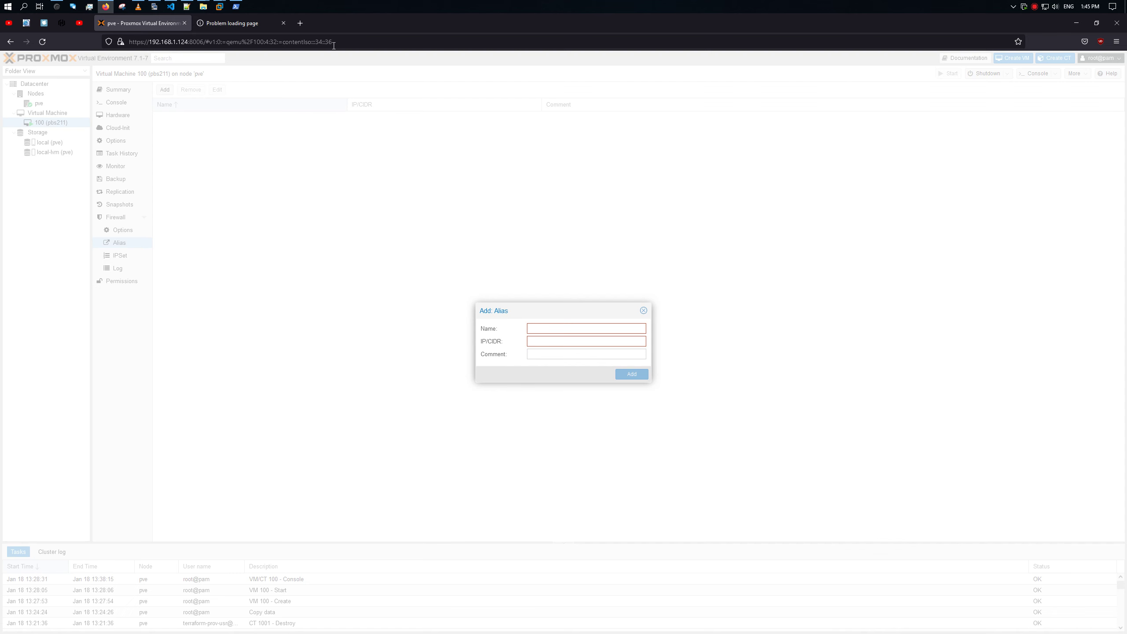
Step: Copy the PBS server address from the timed-out page's URL and return to Proxmox
{"action": "left_click", "coordinate": [234, 25]}
{"action": "left_click", "coordinate": [173, 41]}
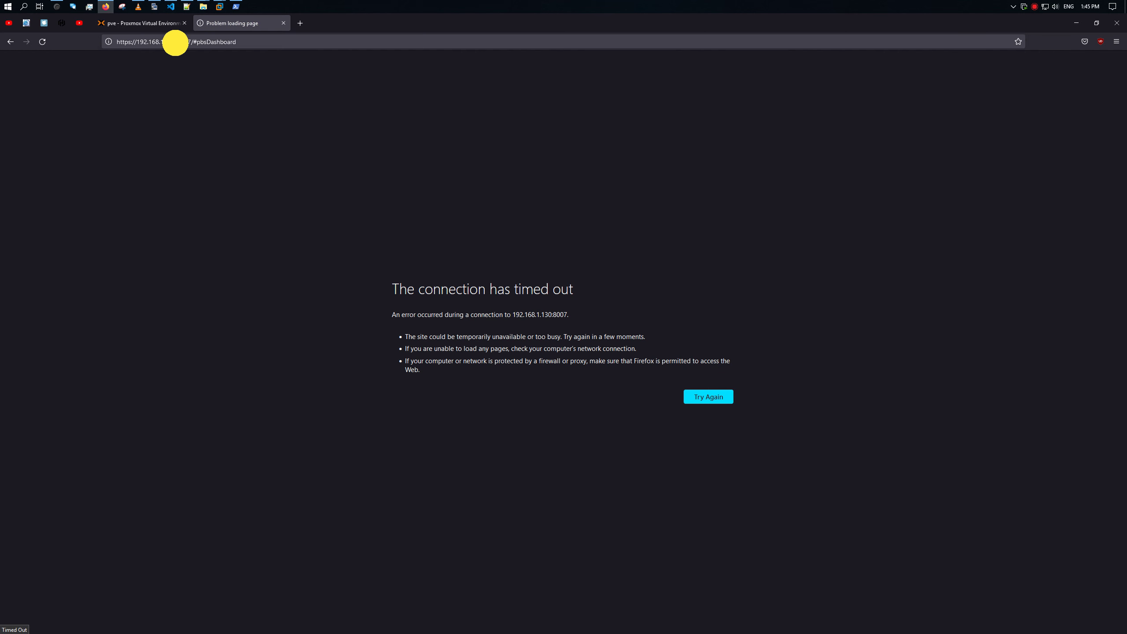
{"action": "double_click", "coordinate": [168, 42]}
{"action": "left_click_drag", "start_coordinate": [168, 41], "coordinate": [131, 43]}
{"action": "key", "text": "ctrl+c"}
{"action": "left_click", "coordinate": [141, 23]}
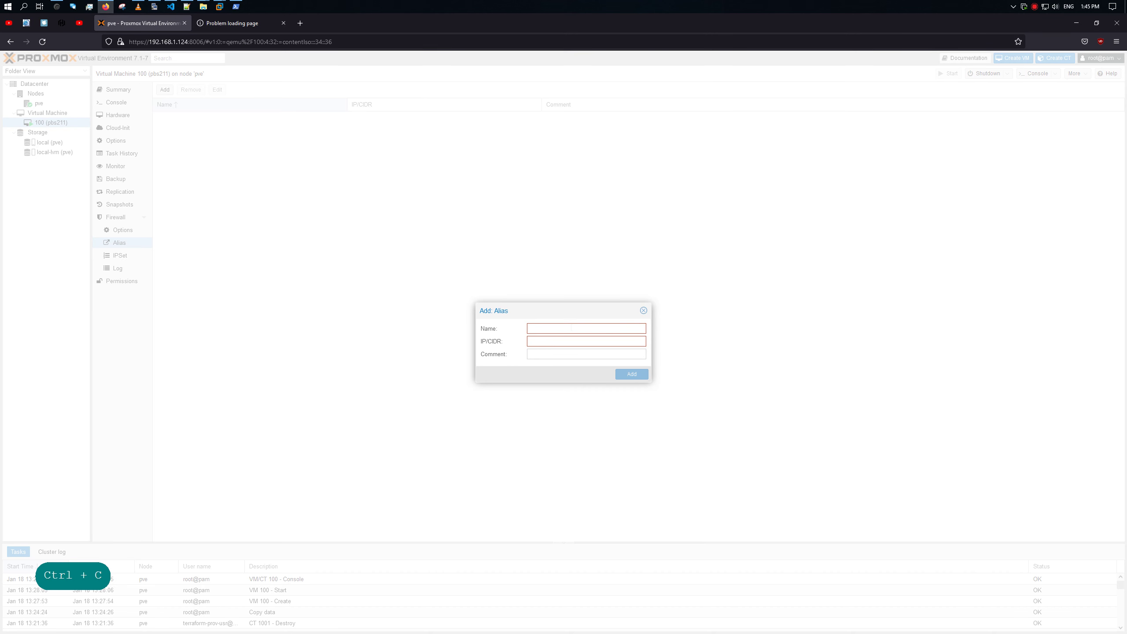
Step: Paste the PBS address into IP/CIDR and edit it to 192.168.1.0/24
{"action": "left_click", "coordinate": [550, 341]}
{"action": "key", "text": "ctrl+v"}
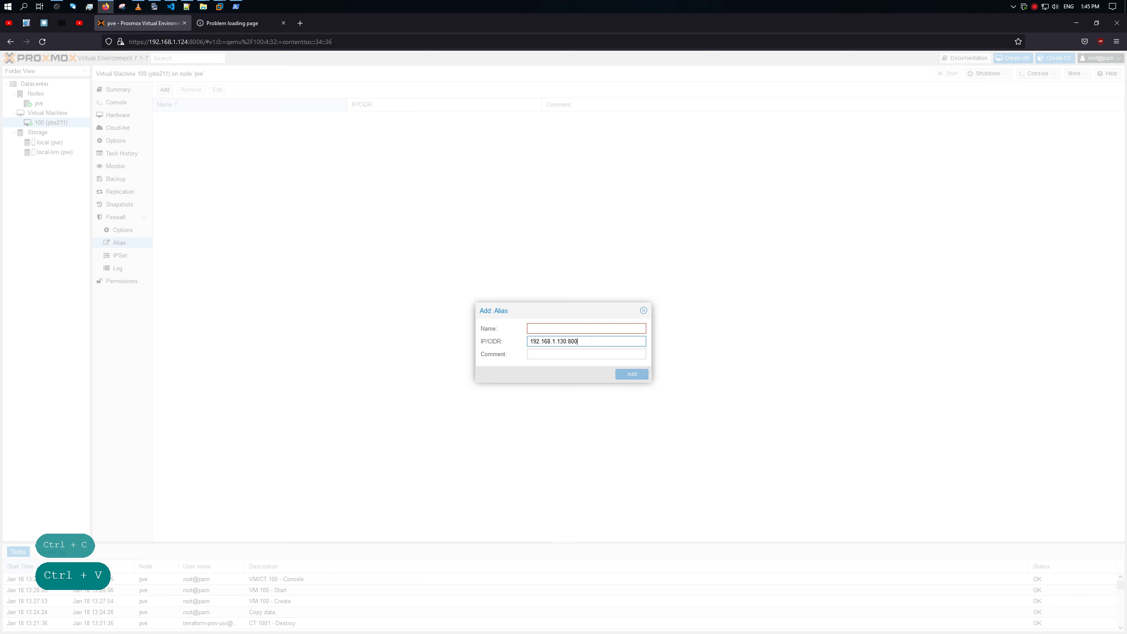
{"action": "type", "text": "7"}
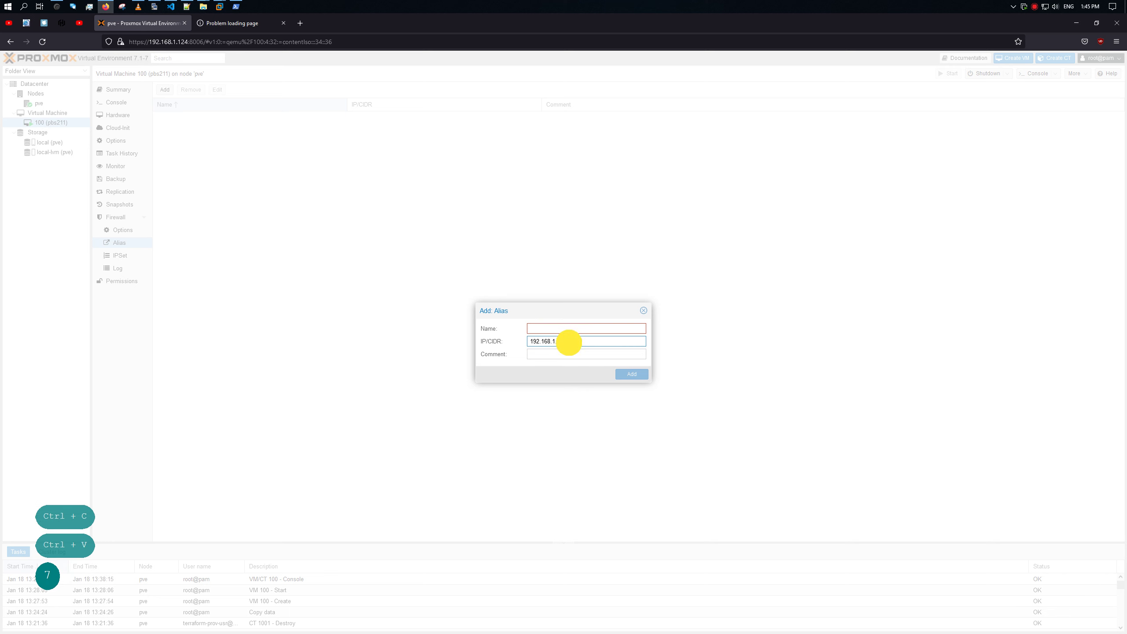
{"action": "mouse_move", "coordinate": [568, 342]}
{"action": "left_mouse_down"}
{"action": "mouse_move", "coordinate": [583, 340]}
{"action": "mouse_move", "coordinate": [557, 341]}
{"action": "mouse_move", "coordinate": [566, 342]}
{"action": "left_mouse_up"}
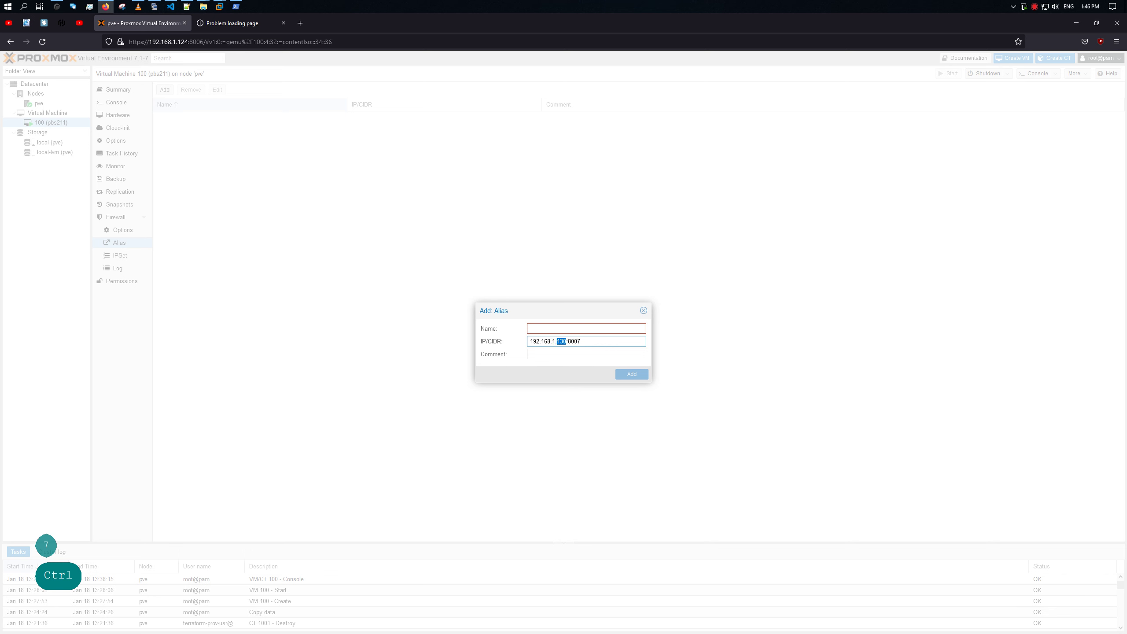
{"action": "type", "text": "0"}
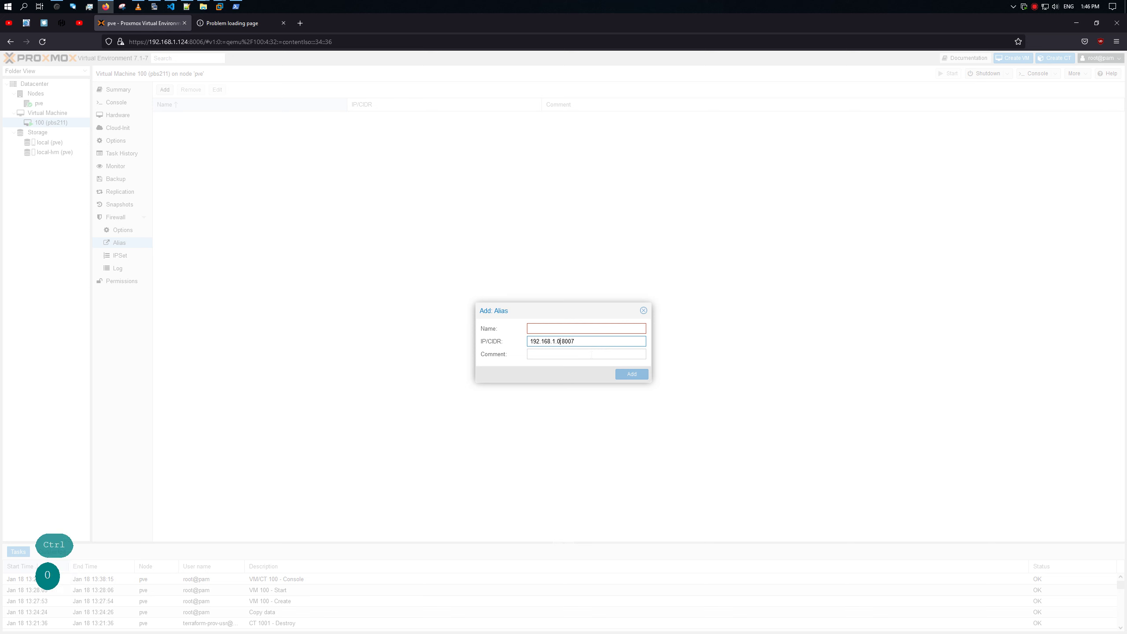
{"action": "key", "text": "Right"}
{"action": "key", "text": "Left"}
{"action": "key", "text": "Right"}
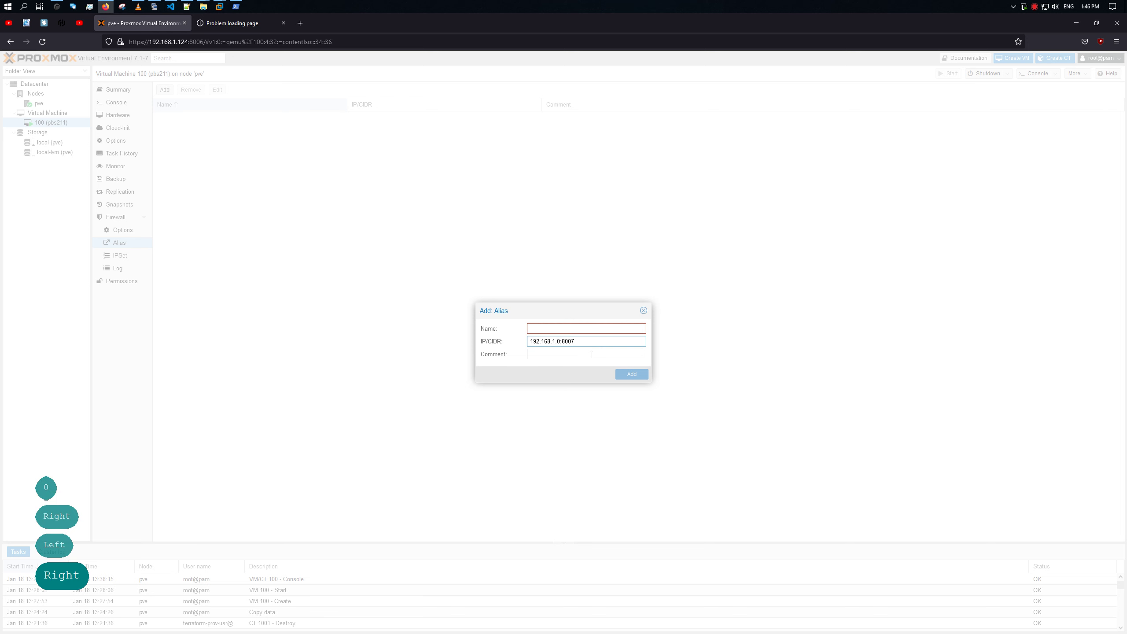
{"action": "key", "text": "Delete"}
{"action": "key", "text": "Delete"}
{"action": "key", "text": "BackSpace"}
{"action": "type", "text": "/24"}
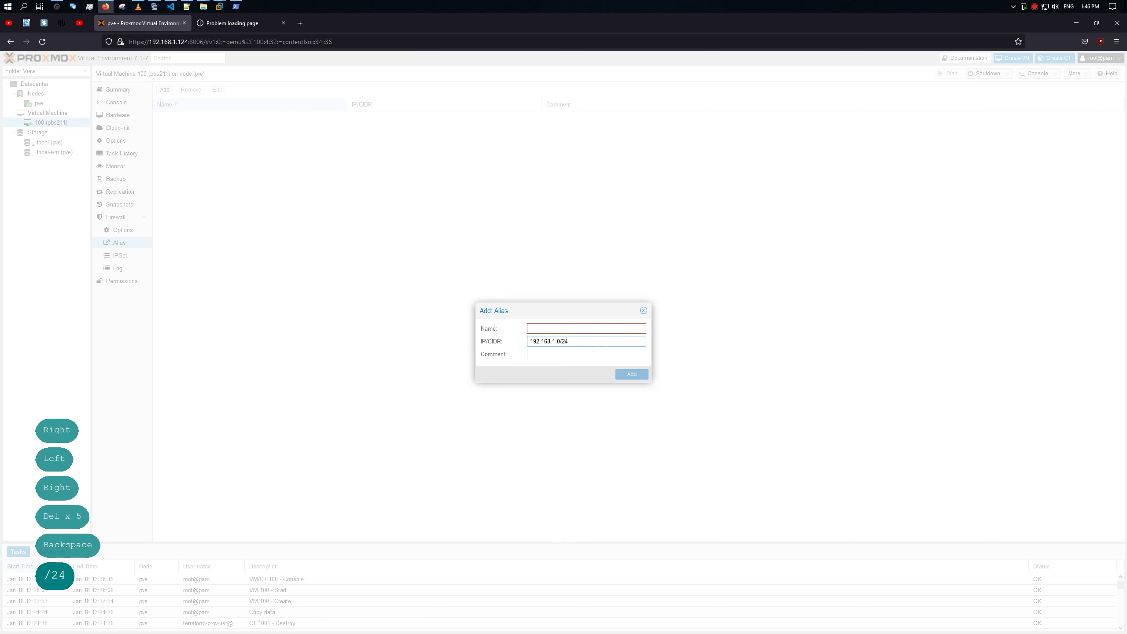
Step: Name the alias pbs-adm-conn, comment it 'proxmox backup server', and add it
{"action": "left_click", "coordinate": [594, 328]}
{"action": "type", "text": "pbs"}
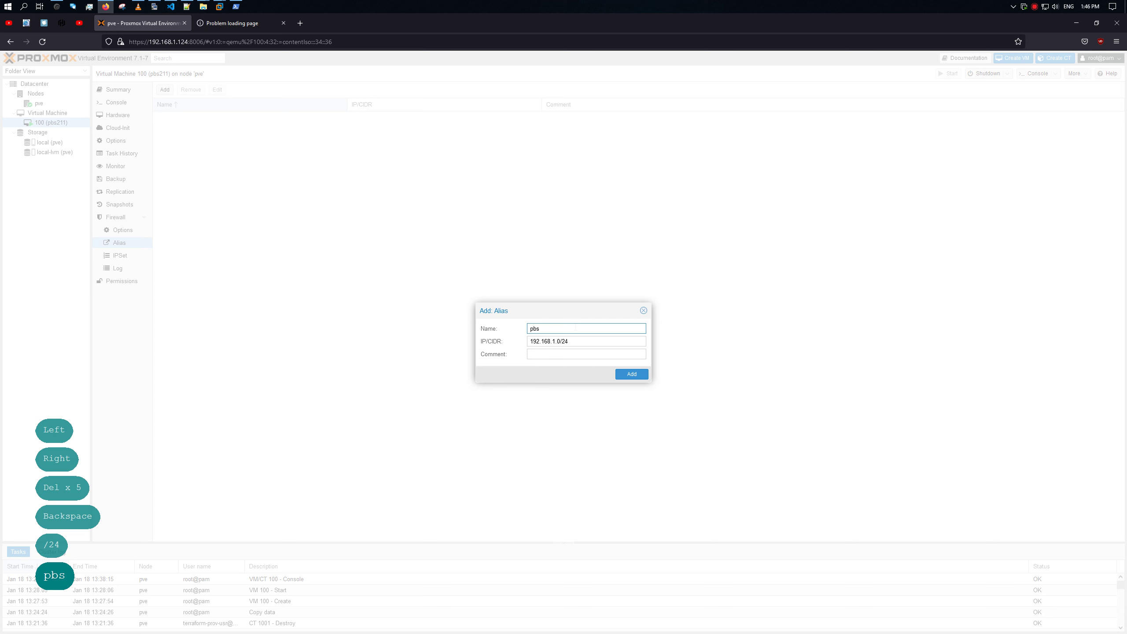
{"action": "type", "text": "-am"}
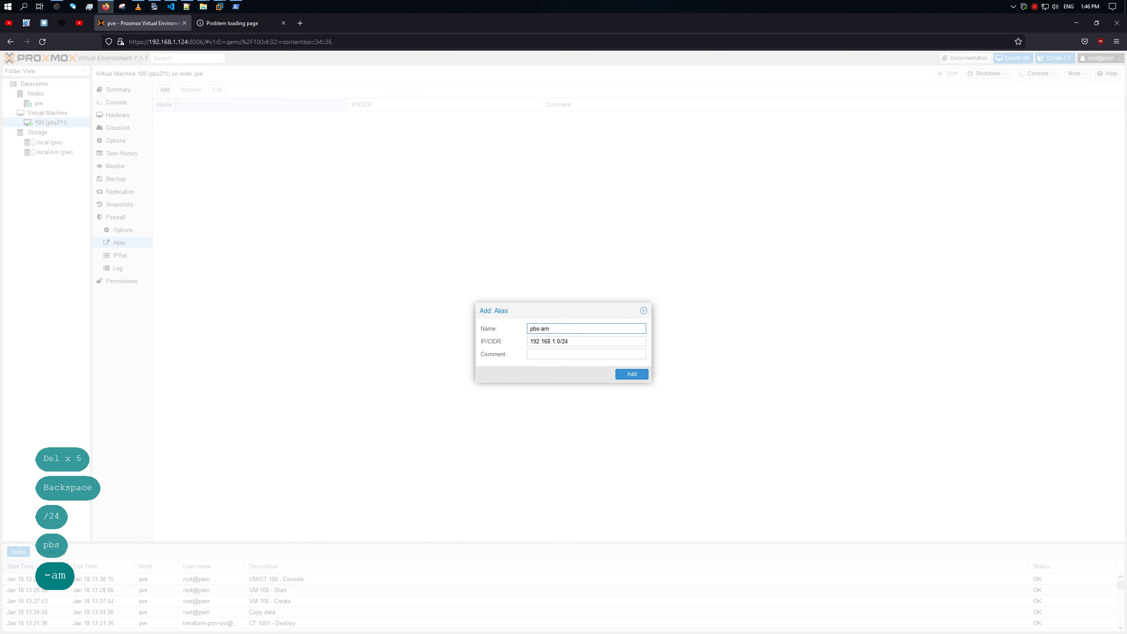
{"action": "type", "text": "d-"}
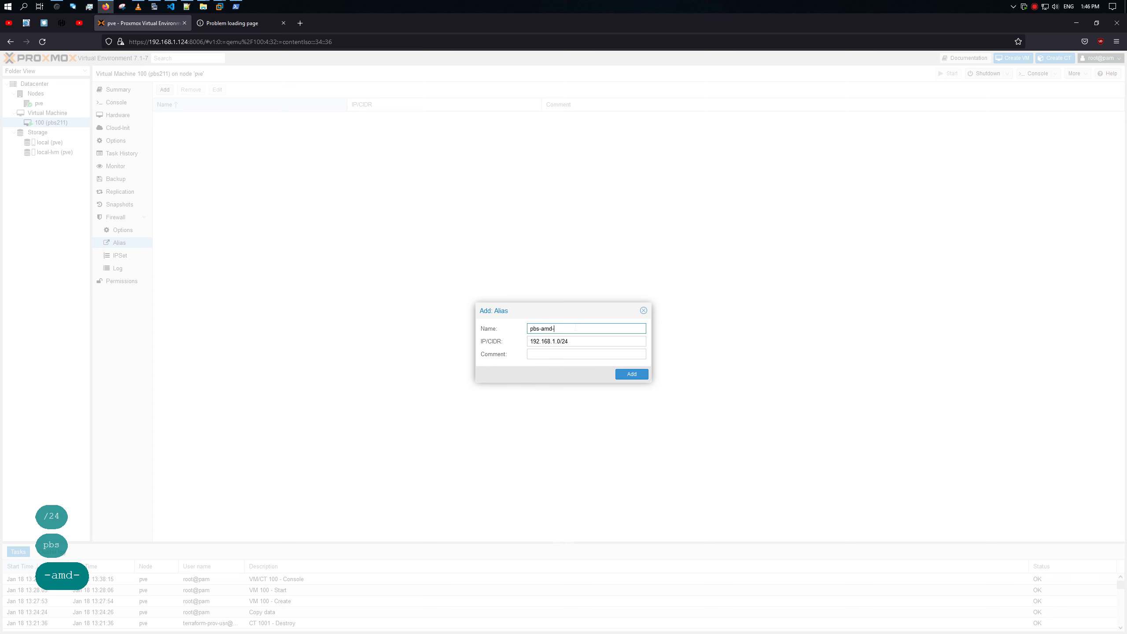
{"action": "type", "text": "conn"}
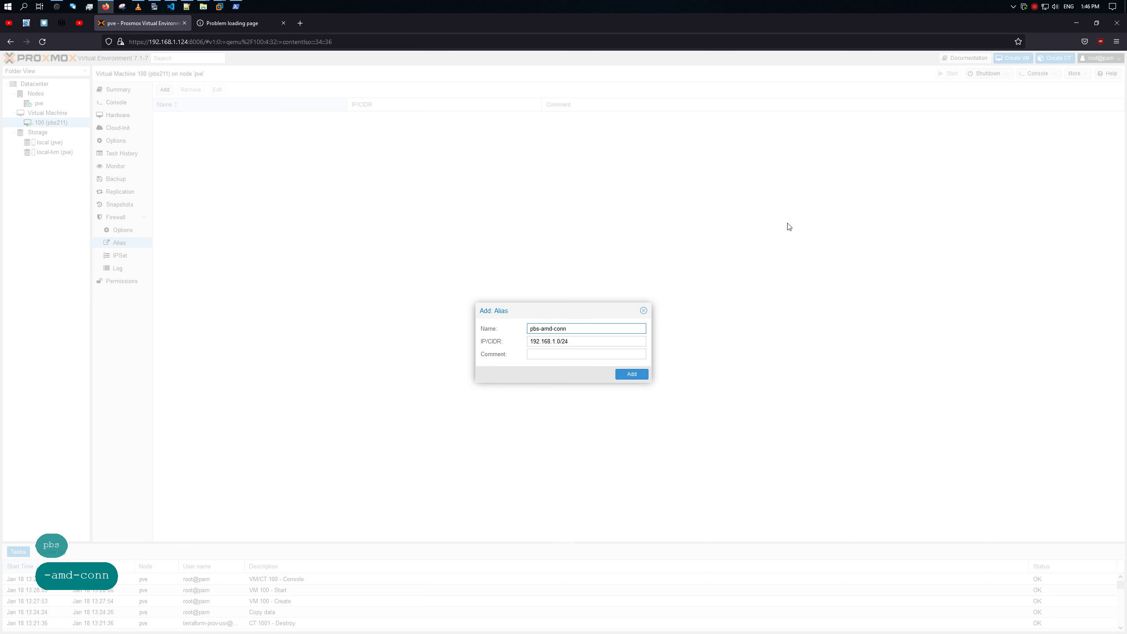
{"action": "left_click", "coordinate": [553, 328]}
{"action": "key", "text": "BackSpace"}
{"action": "key", "text": "BackSpace"}
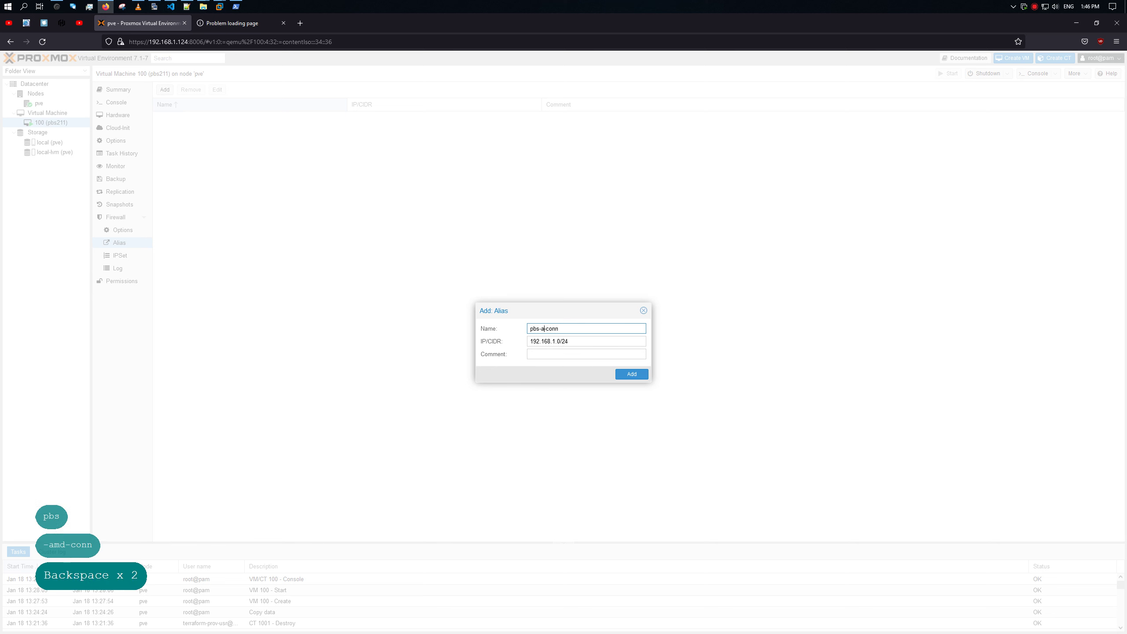
{"action": "type", "text": "dm"}
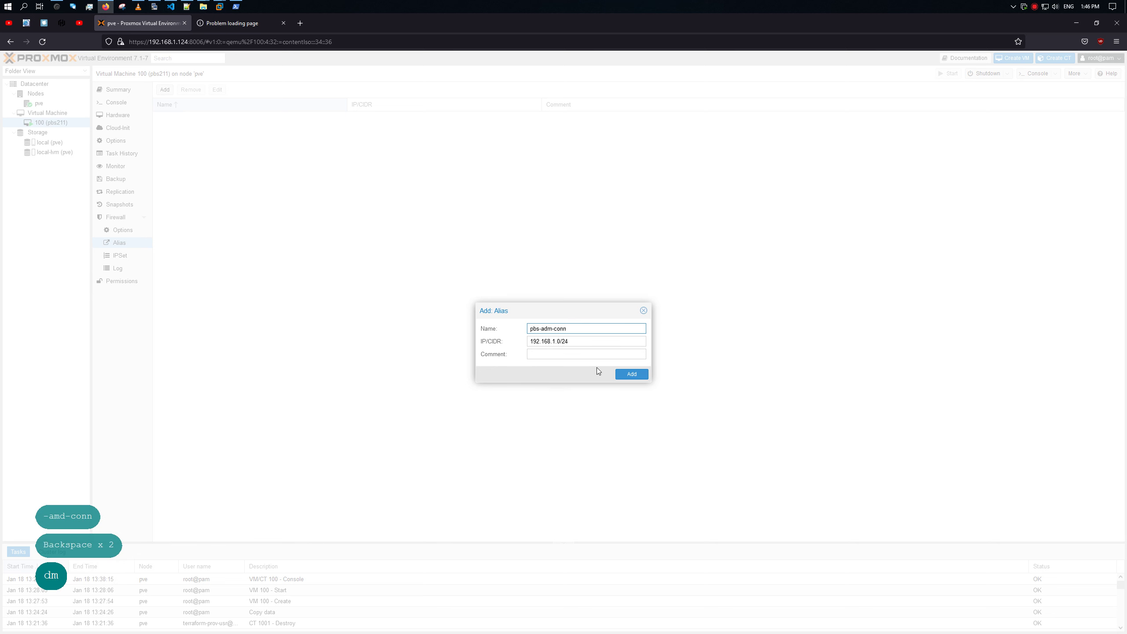
{"action": "left_click", "coordinate": [596, 354]}
{"action": "type", "text": "proxmox "}
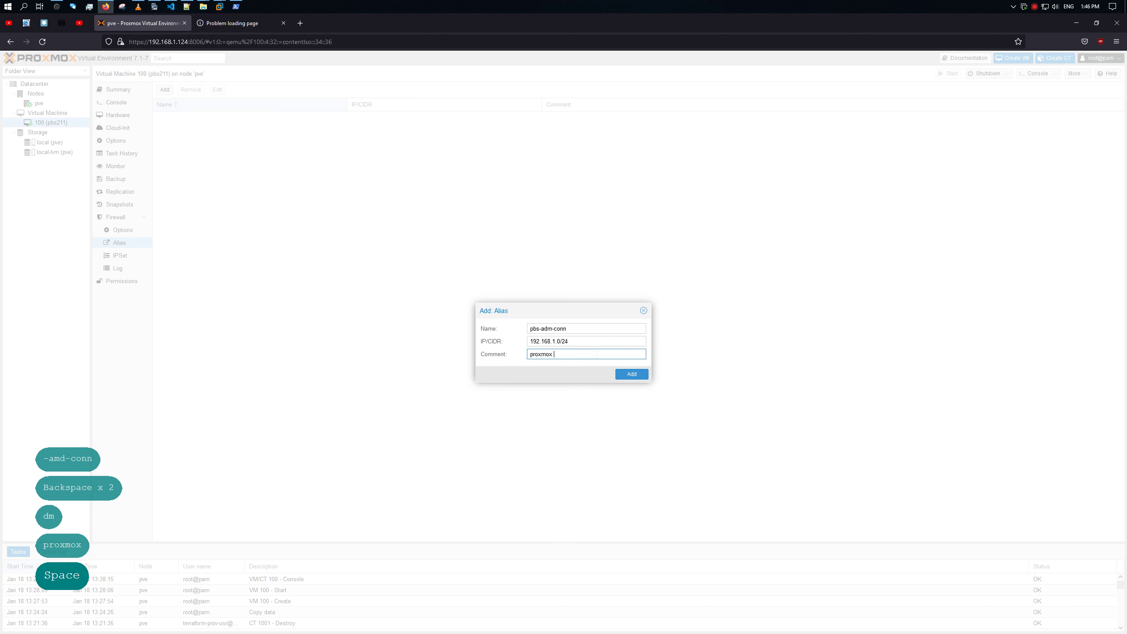
{"action": "type", "text": "backup ser"}
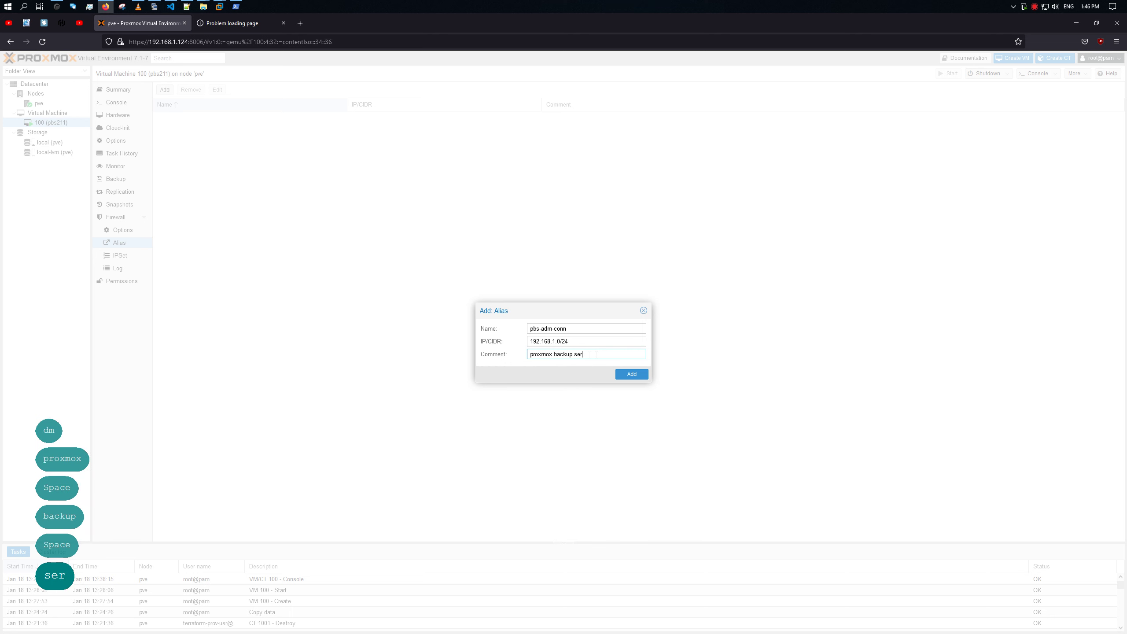
{"action": "type", "text": "ver"}
{"action": "left_click", "coordinate": [633, 376]}
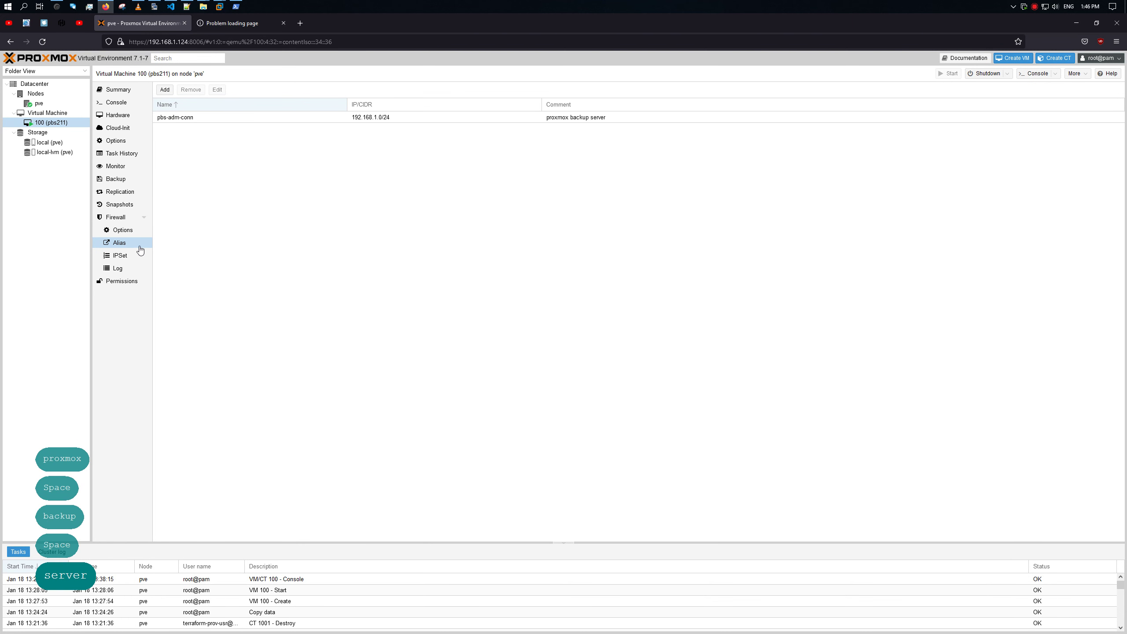
Step: Show VM 100's empty firewall rules, retry the PBS page, and copy its 192.168.1.130 address
{"action": "left_click", "coordinate": [137, 230]}
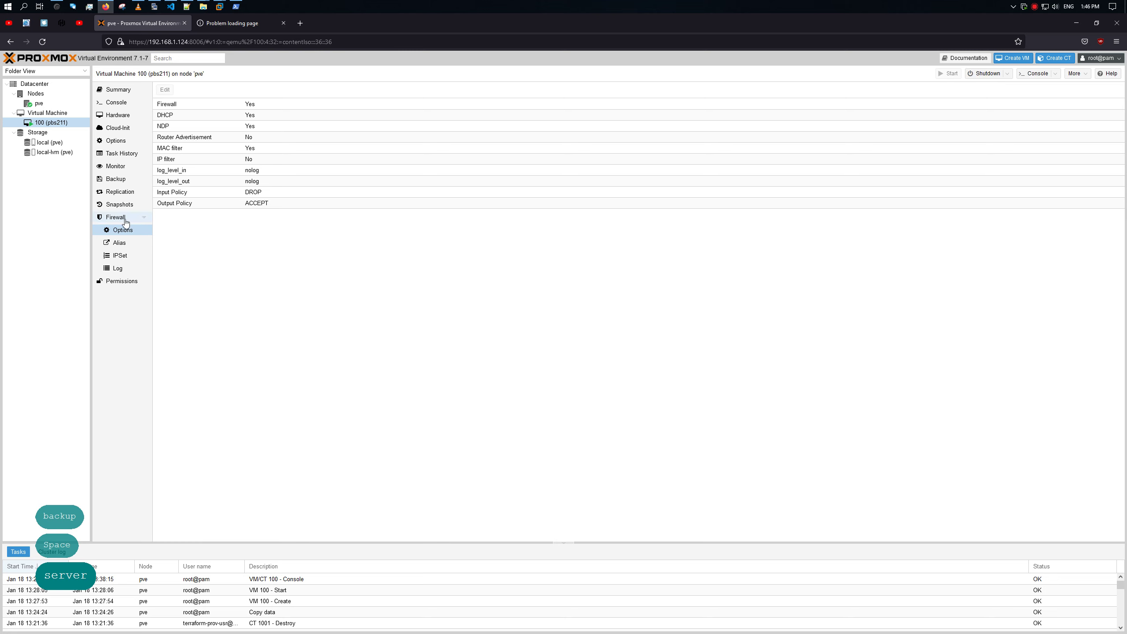
{"action": "left_click", "coordinate": [125, 221]}
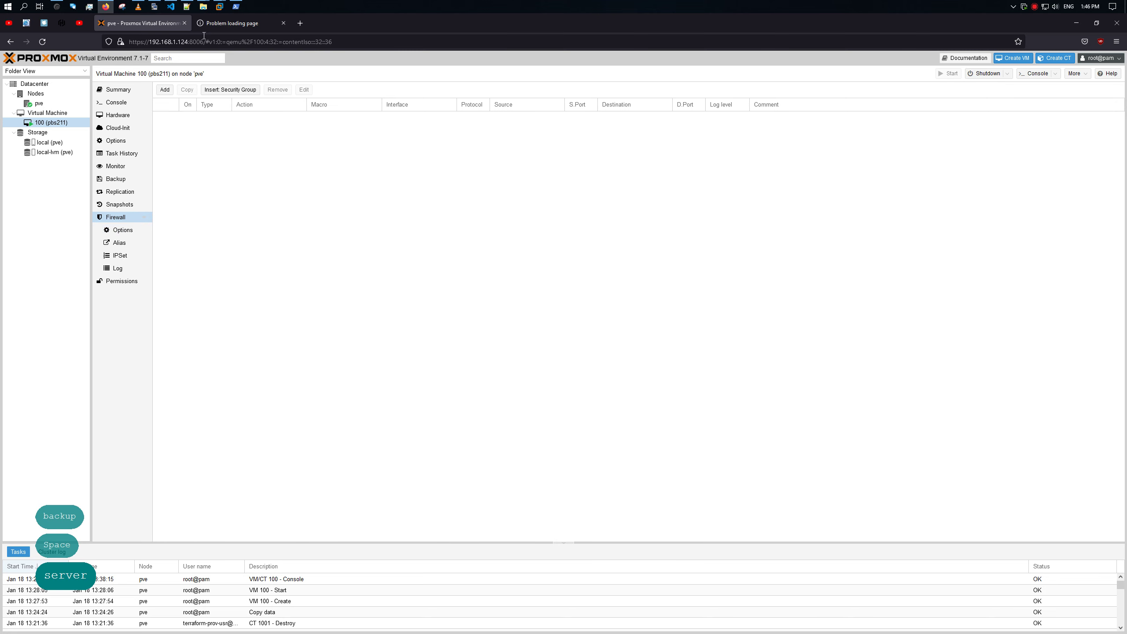
{"action": "left_click", "coordinate": [216, 23]}
{"action": "left_click", "coordinate": [47, 42]}
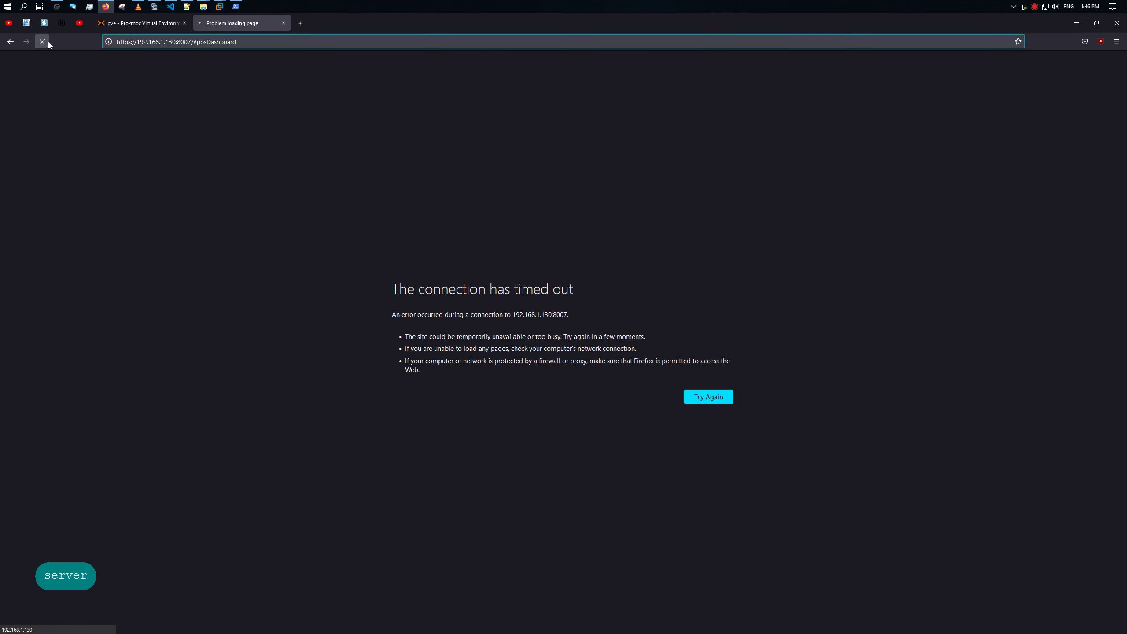
{"action": "left_click_drag", "start_coordinate": [175, 41], "coordinate": [136, 42]}
{"action": "key", "text": "ctrl+c"}
{"action": "left_click", "coordinate": [158, 24]}
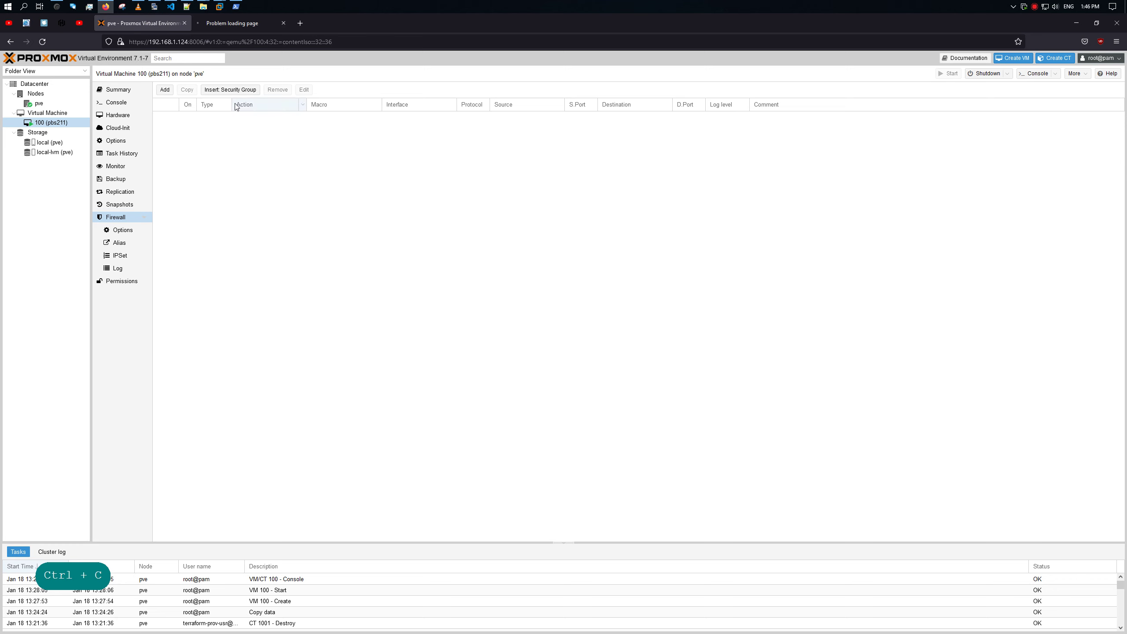
Step: Start a VM 100 rule with direction in, source pbs-adm-conn and destination 192.168.1.130
{"action": "left_click", "coordinate": [165, 89]}
{"action": "left_click", "coordinate": [554, 298]}
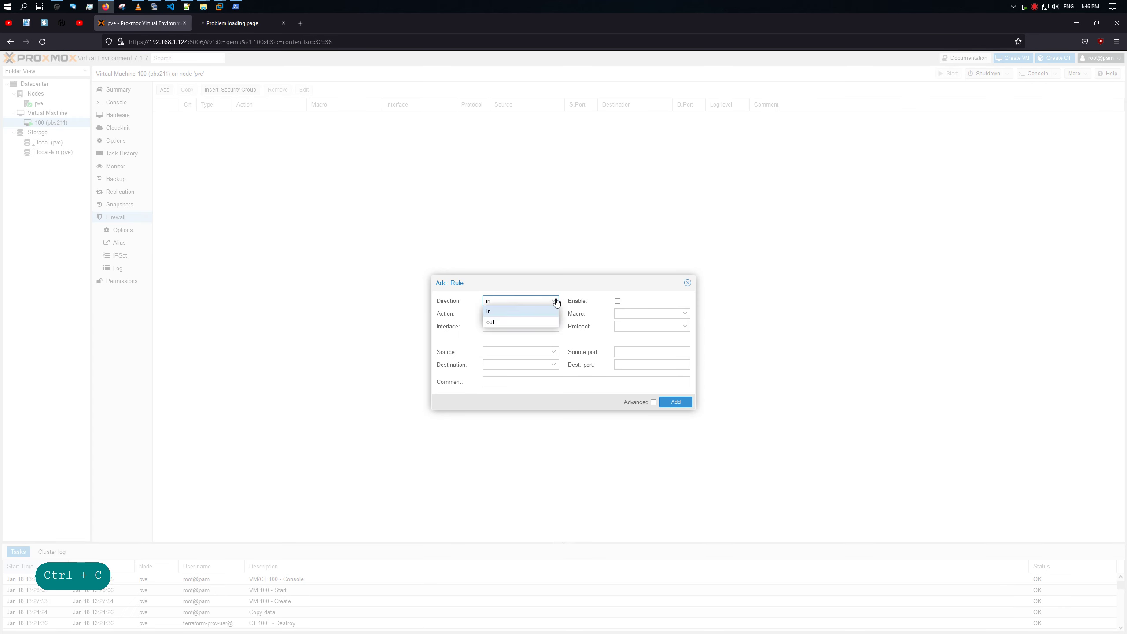
{"action": "left_click", "coordinate": [554, 299]}
{"action": "left_click", "coordinate": [531, 327]}
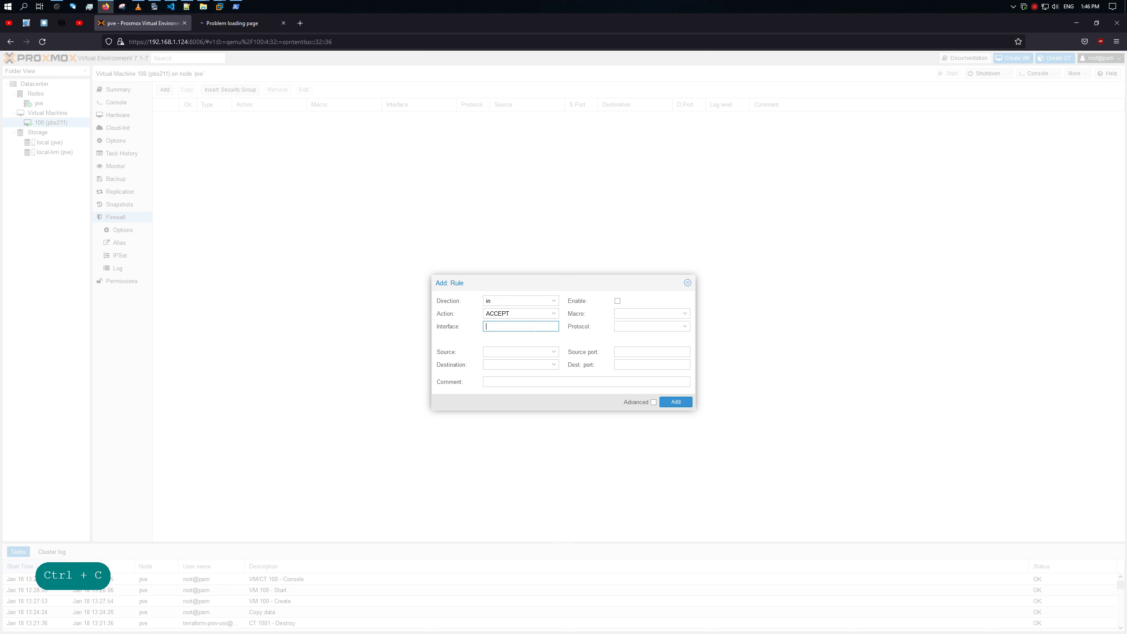
{"action": "left_click", "coordinate": [526, 352]}
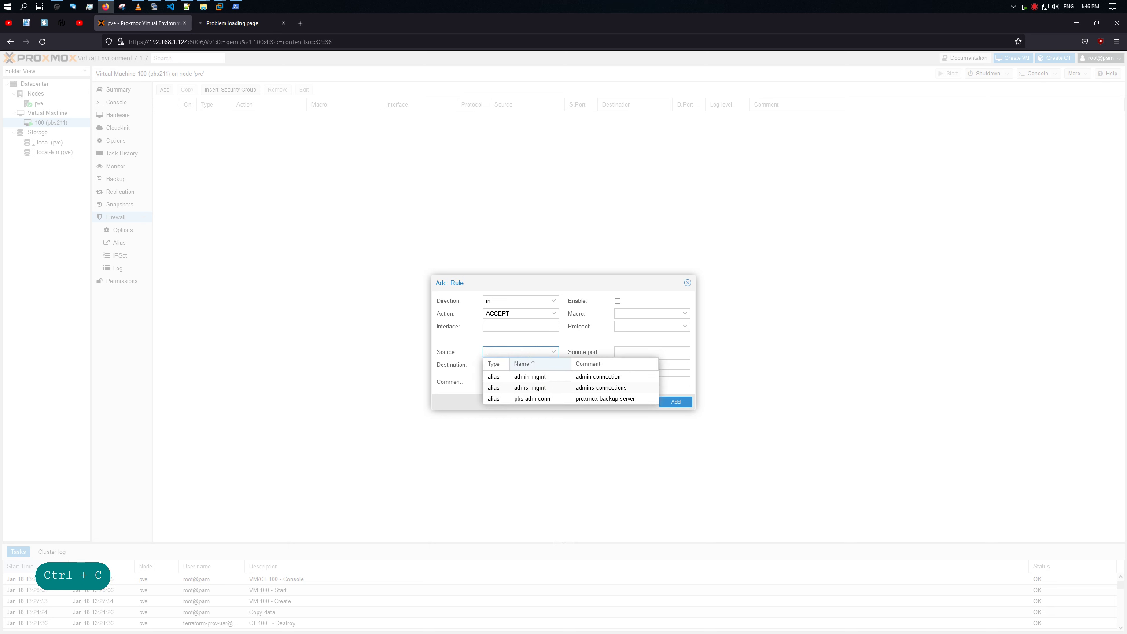
{"action": "left_click", "coordinate": [553, 400]}
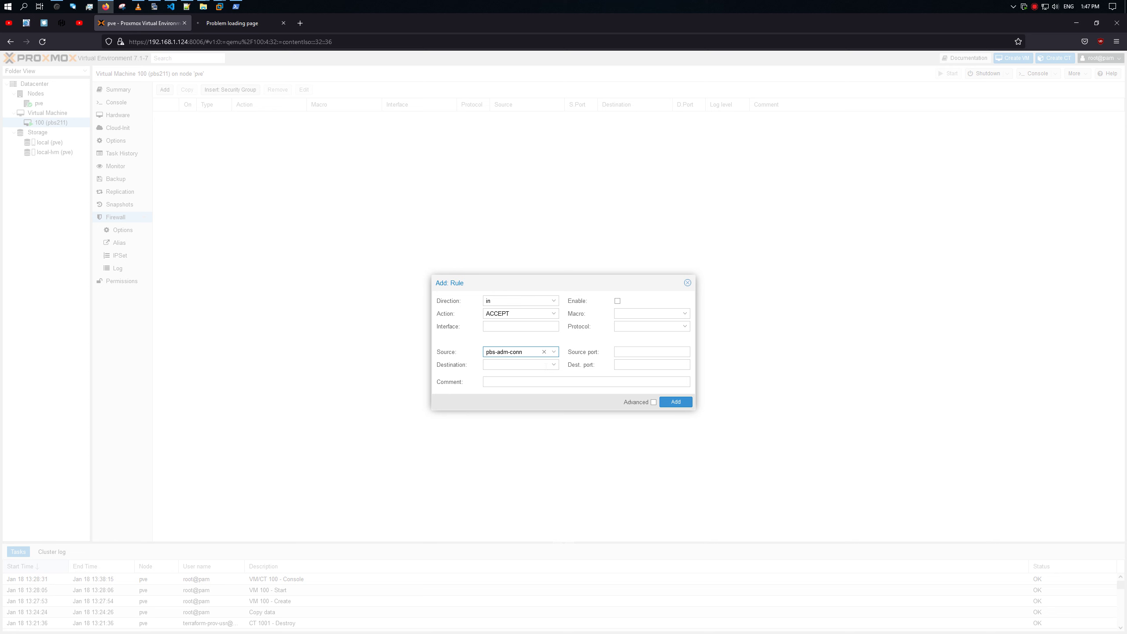
{"action": "left_click", "coordinate": [546, 365]}
{"action": "key", "text": "ctrl+v"}
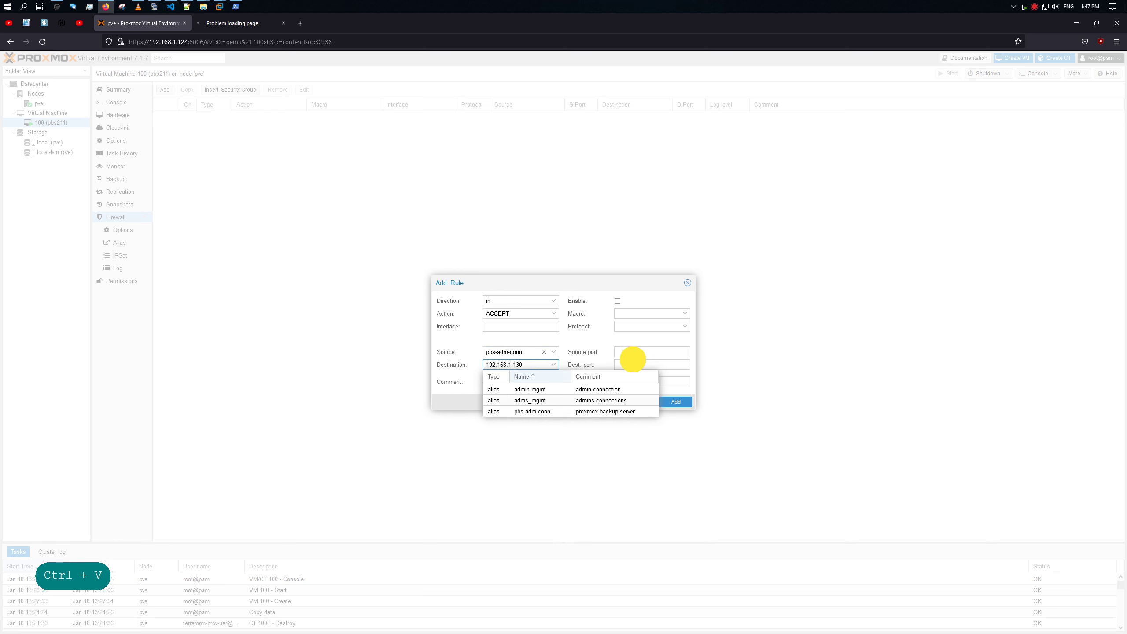
{"action": "left_click", "coordinate": [632, 362]}
Step: Copy port 8007 from the PBS page URL into the rule's destination port
{"action": "left_click", "coordinate": [242, 23]}
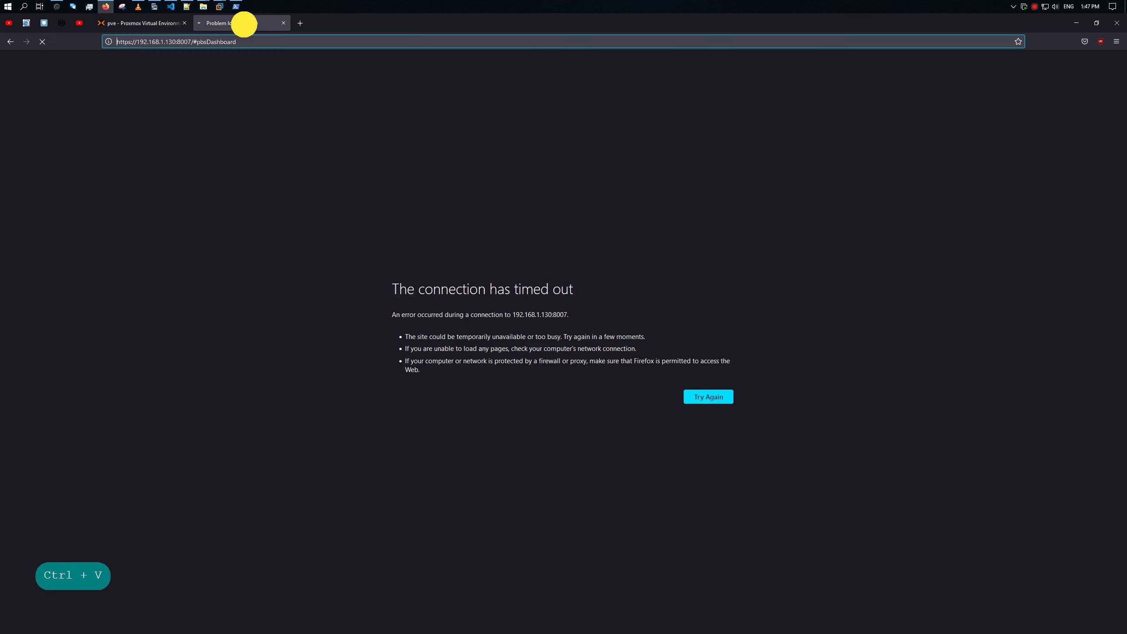
{"action": "double_click", "coordinate": [183, 42]}
{"action": "key", "text": "ctrl+c"}
{"action": "left_click", "coordinate": [161, 23]}
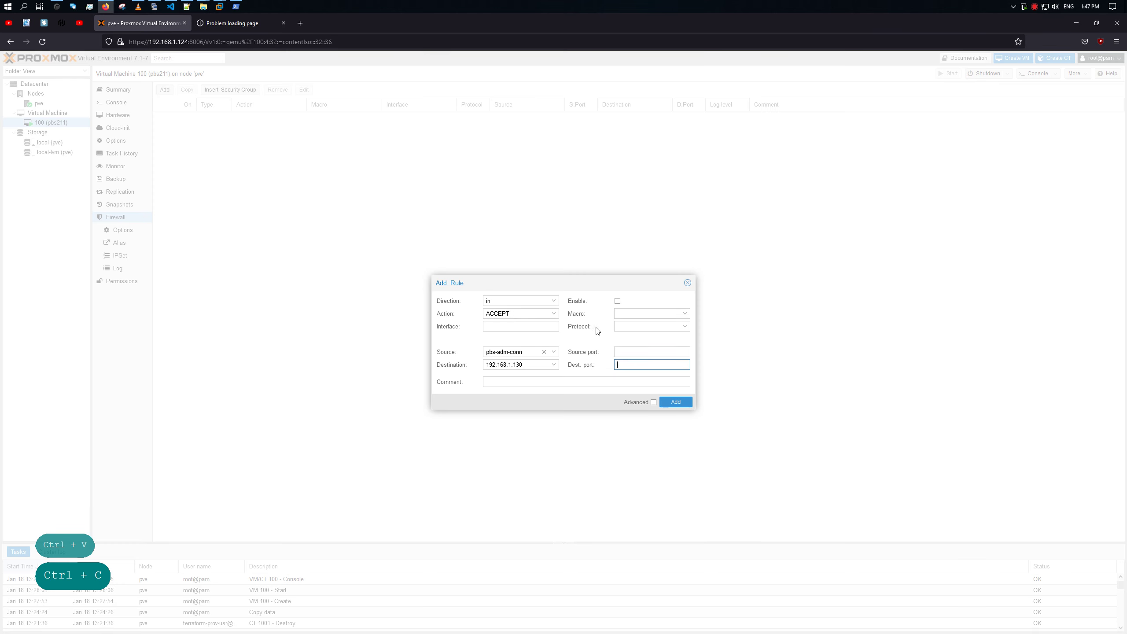
{"action": "key", "text": "ctrl+v"}
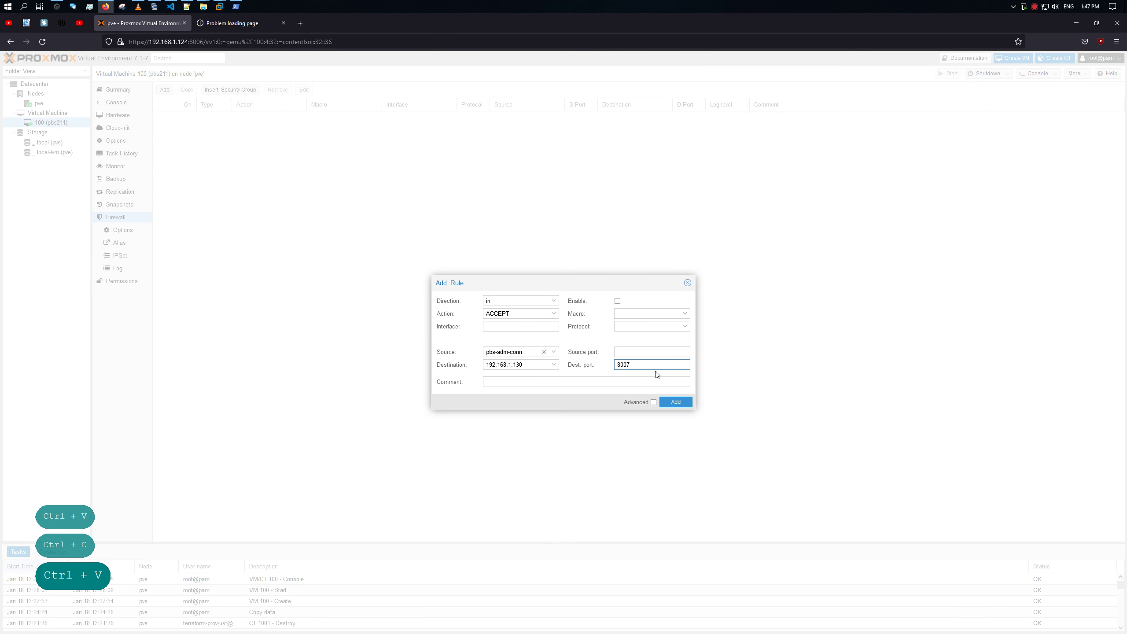
Step: Comment the rule 'proxmox backup server', set protocol tcp, enable it, and add it
{"action": "left_click", "coordinate": [525, 383]}
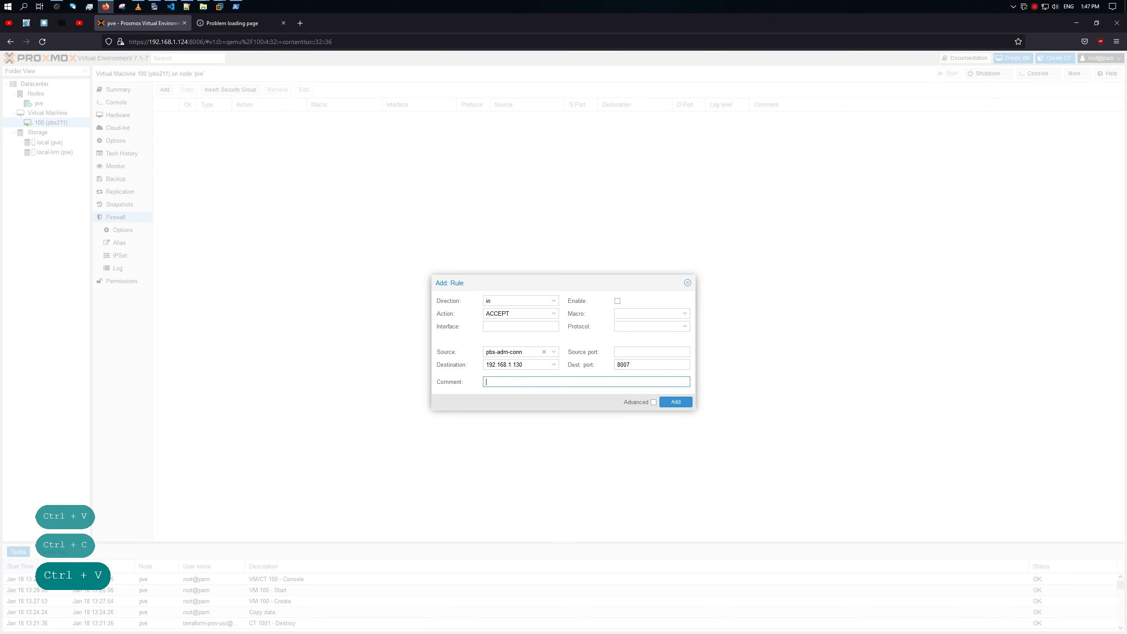
{"action": "type", "text": "pr"}
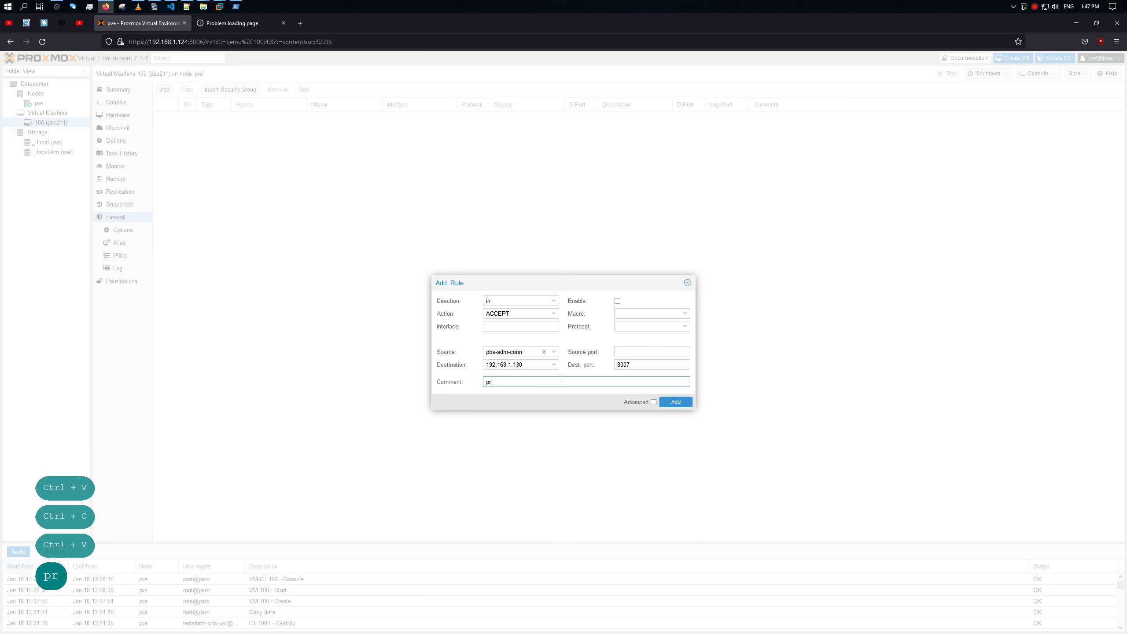
{"action": "type", "text": "oxmox "}
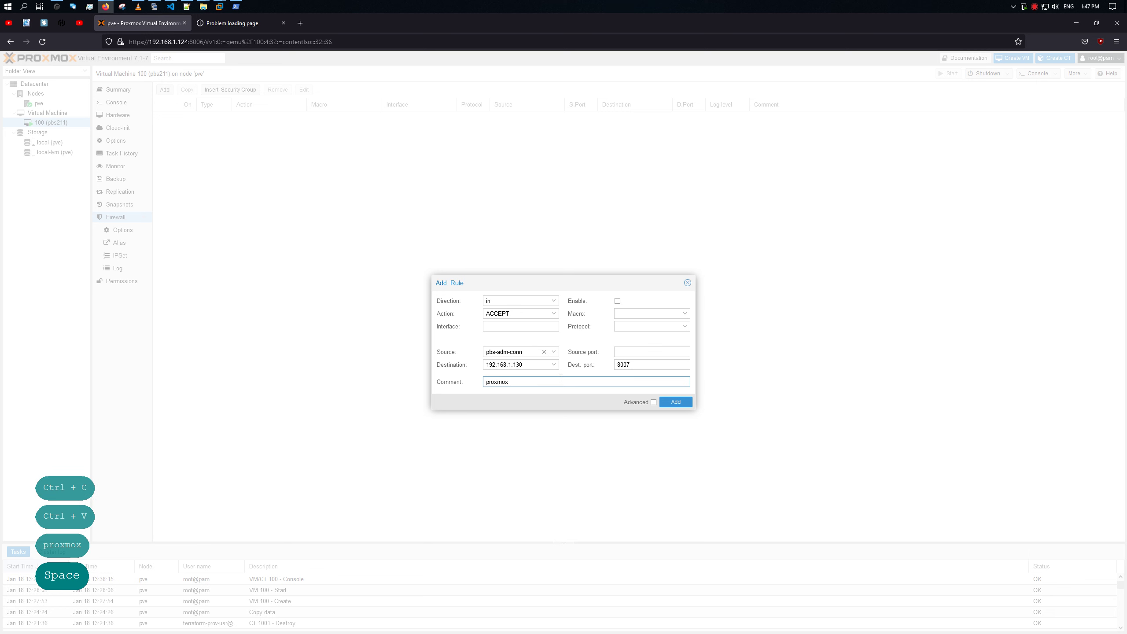
{"action": "type", "text": "backup sev"}
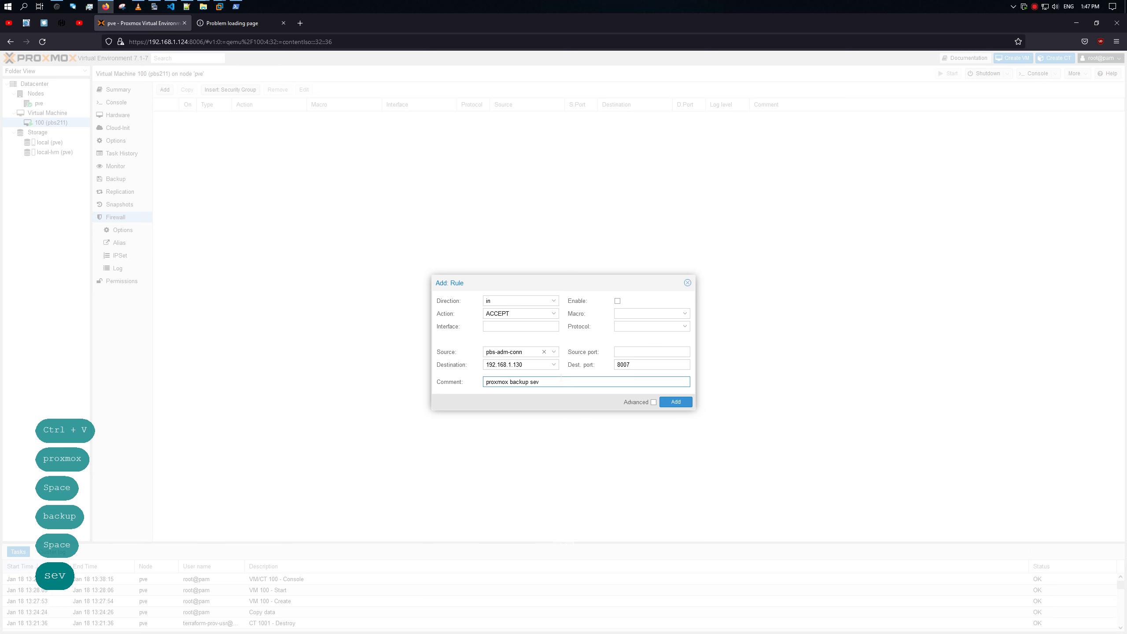
{"action": "key", "text": "BackSpace"}
{"action": "type", "text": "rver"}
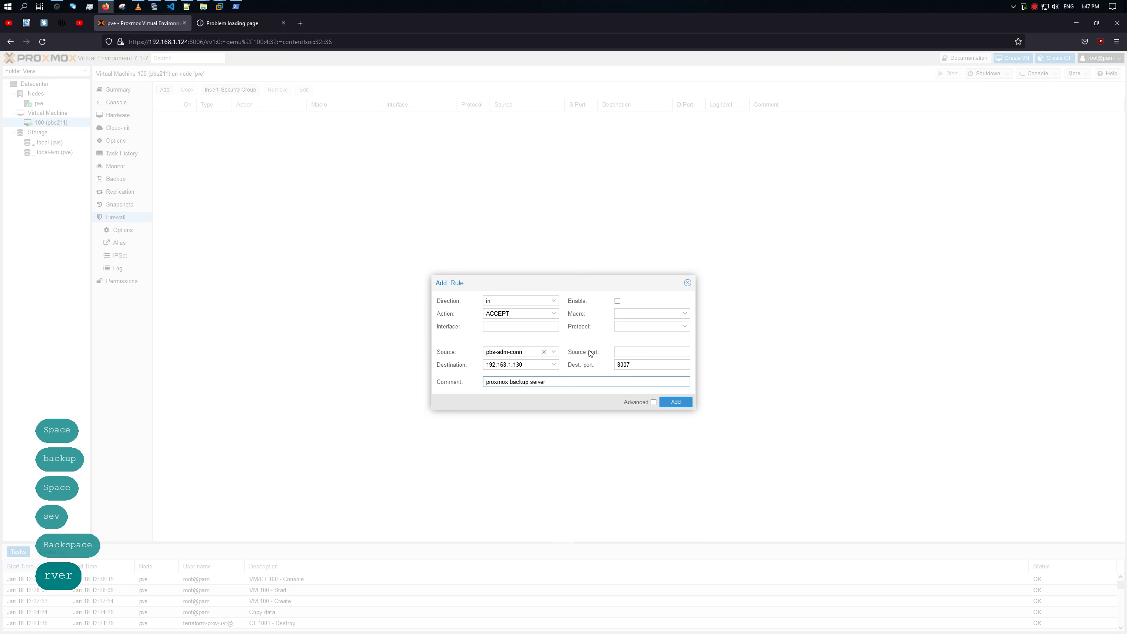
{"action": "left_click", "coordinate": [674, 326]}
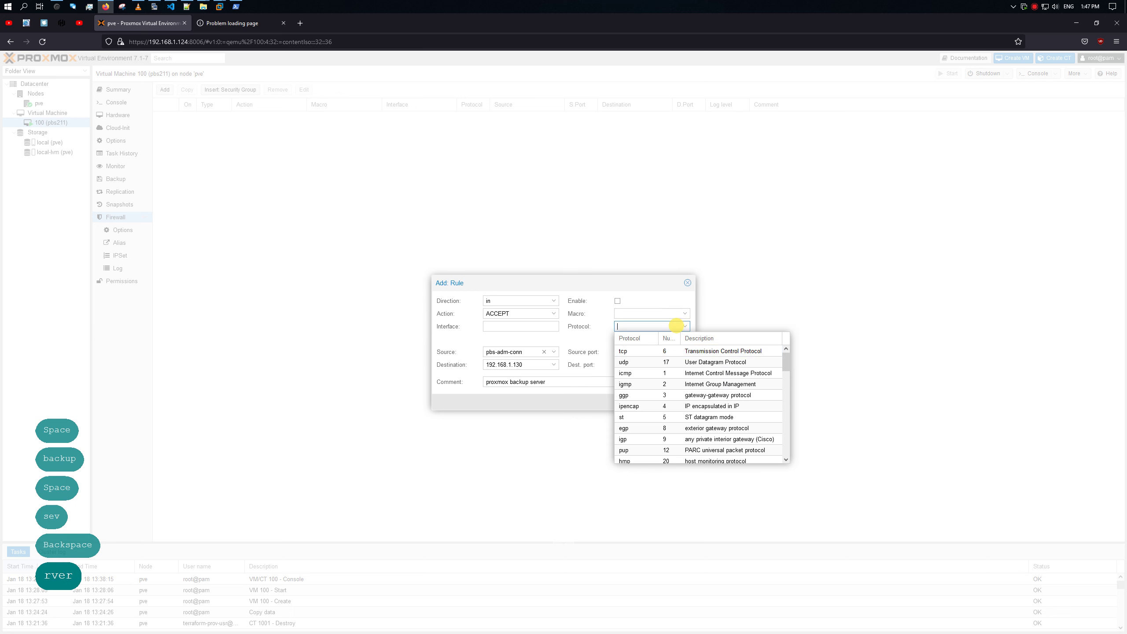
{"action": "left_click", "coordinate": [661, 351]}
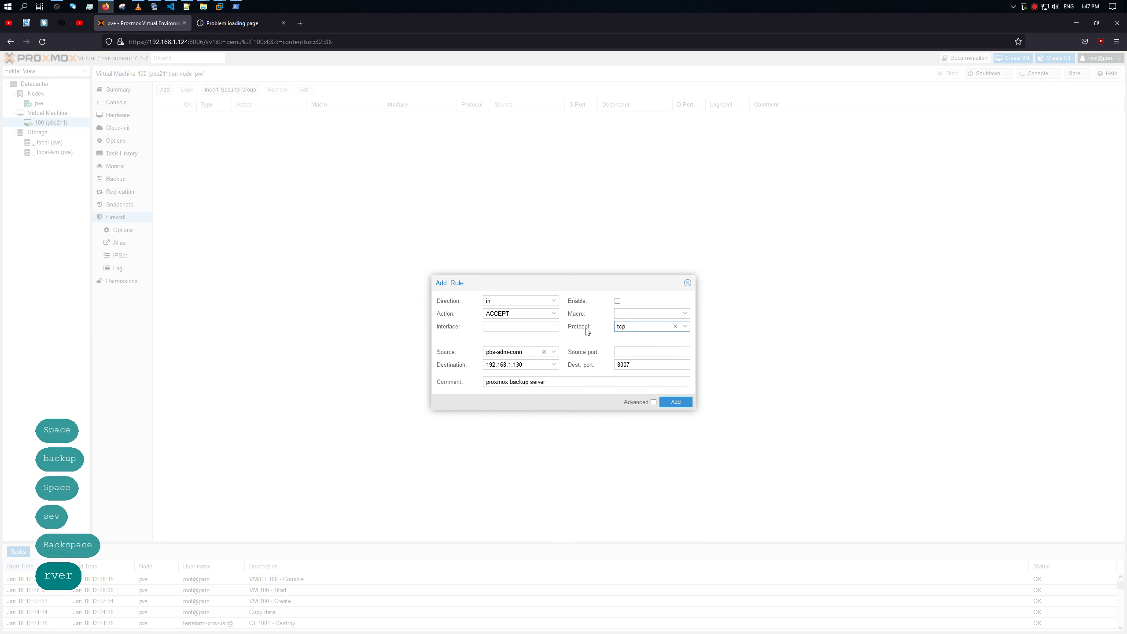
{"action": "left_click", "coordinate": [617, 301]}
{"action": "left_click", "coordinate": [669, 402]}
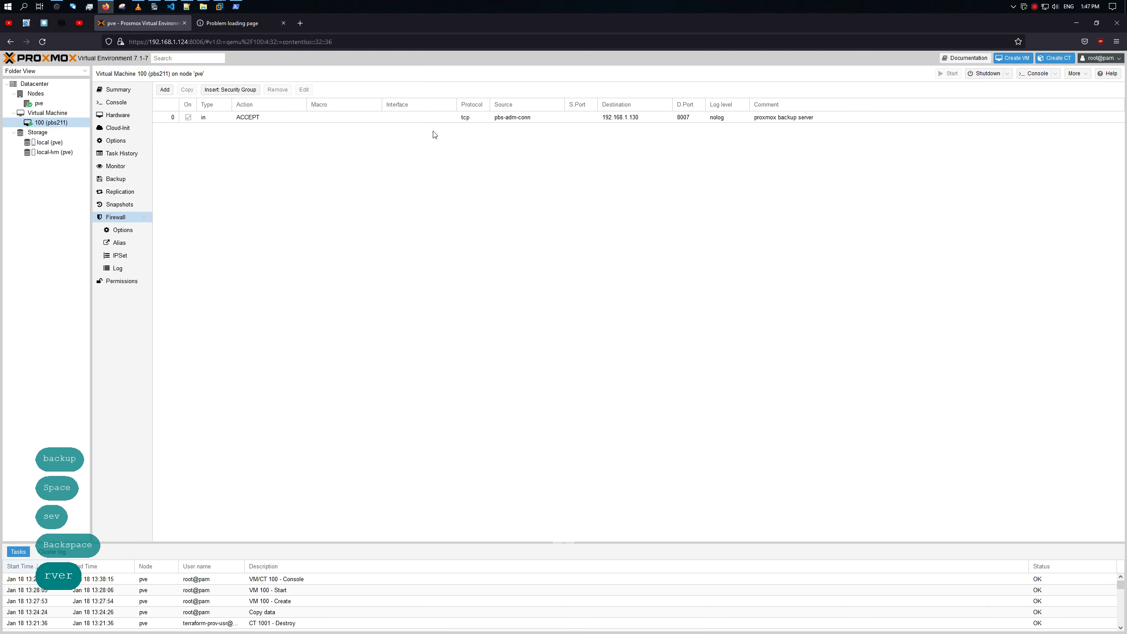
Step: Reload the Backup Server page to confirm the dashboard loads, and copy its IP address
{"action": "left_click", "coordinate": [222, 23]}
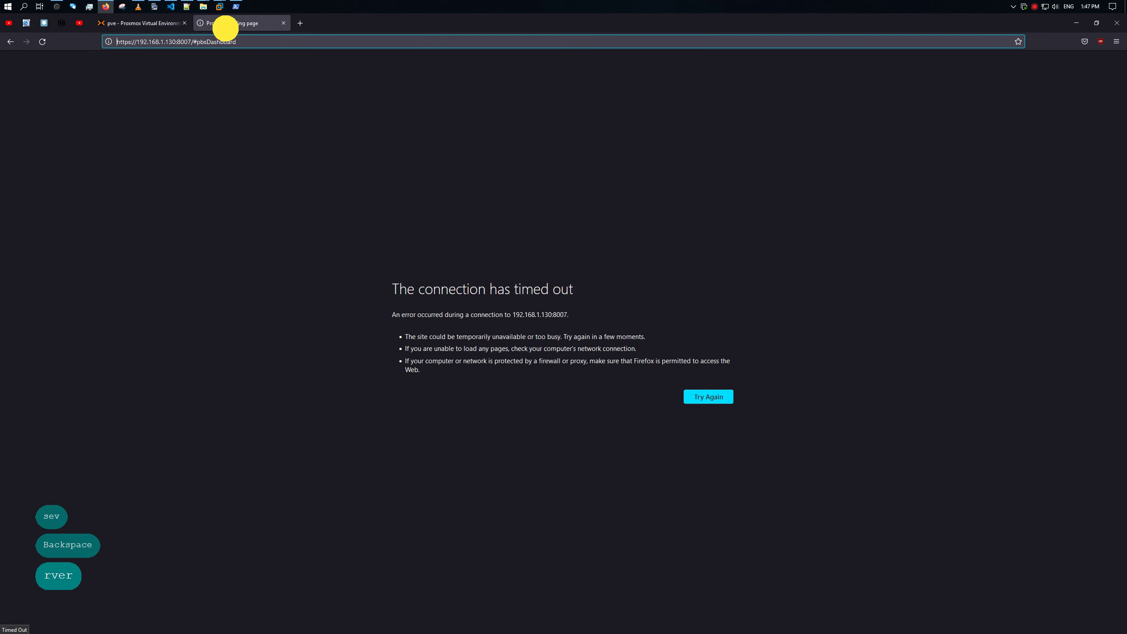
{"action": "left_click", "coordinate": [169, 23]}
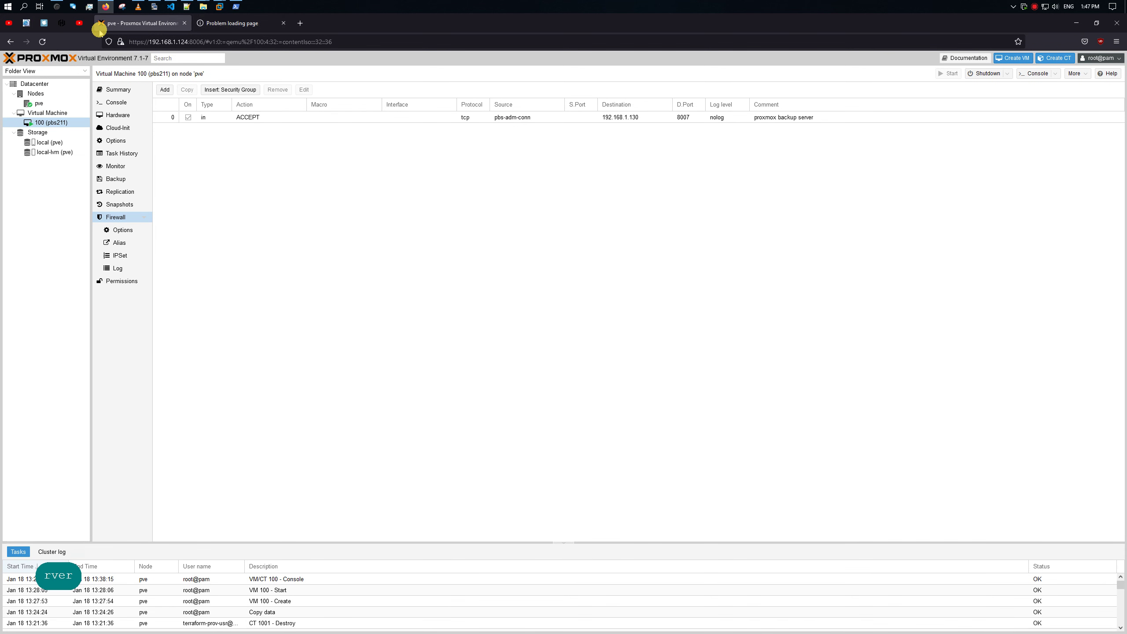
{"action": "left_click", "coordinate": [221, 23]}
{"action": "left_click", "coordinate": [44, 42]}
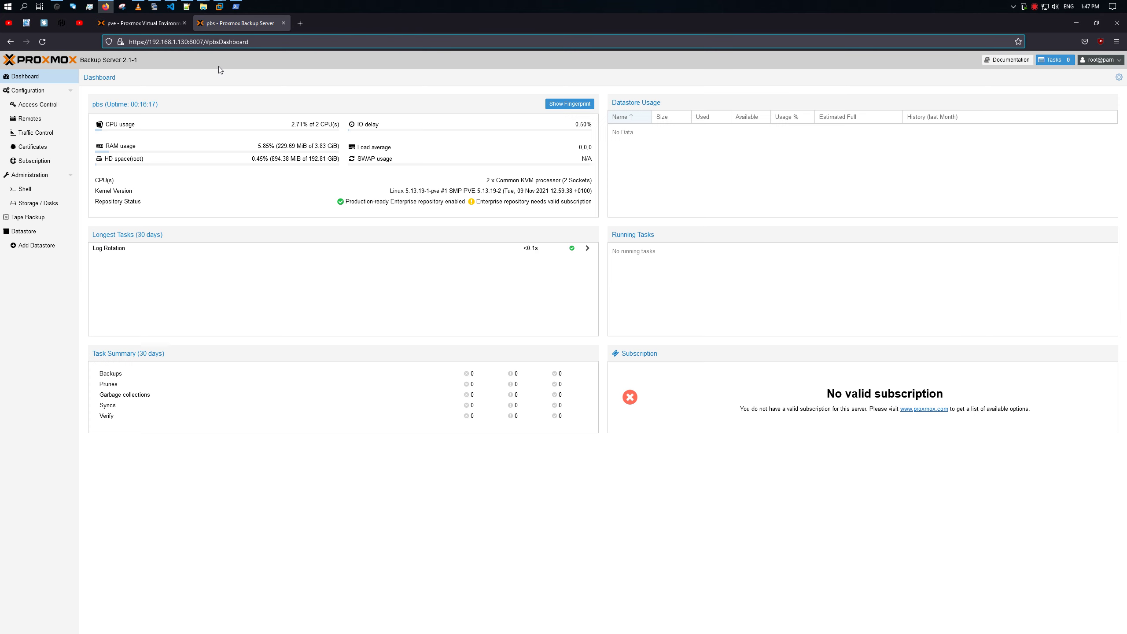
{"action": "left_click", "coordinate": [182, 42]}
{"action": "left_click_drag", "start_coordinate": [188, 42], "coordinate": [150, 43]}
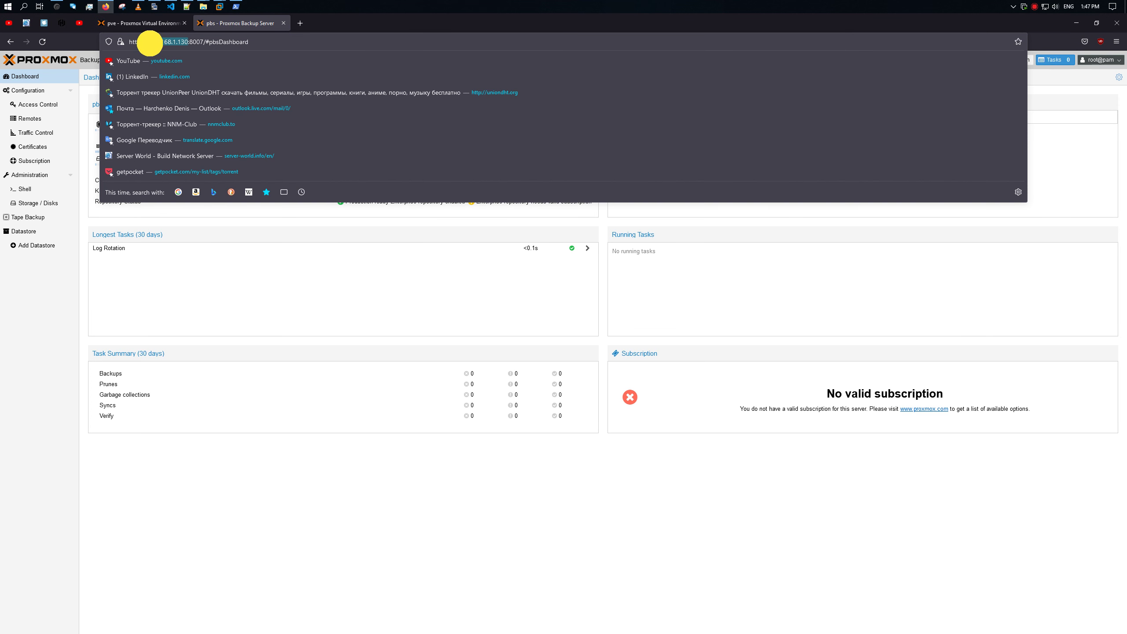
{"action": "key", "text": "ctrl+c"}
{"action": "left_click", "coordinate": [154, 7]}
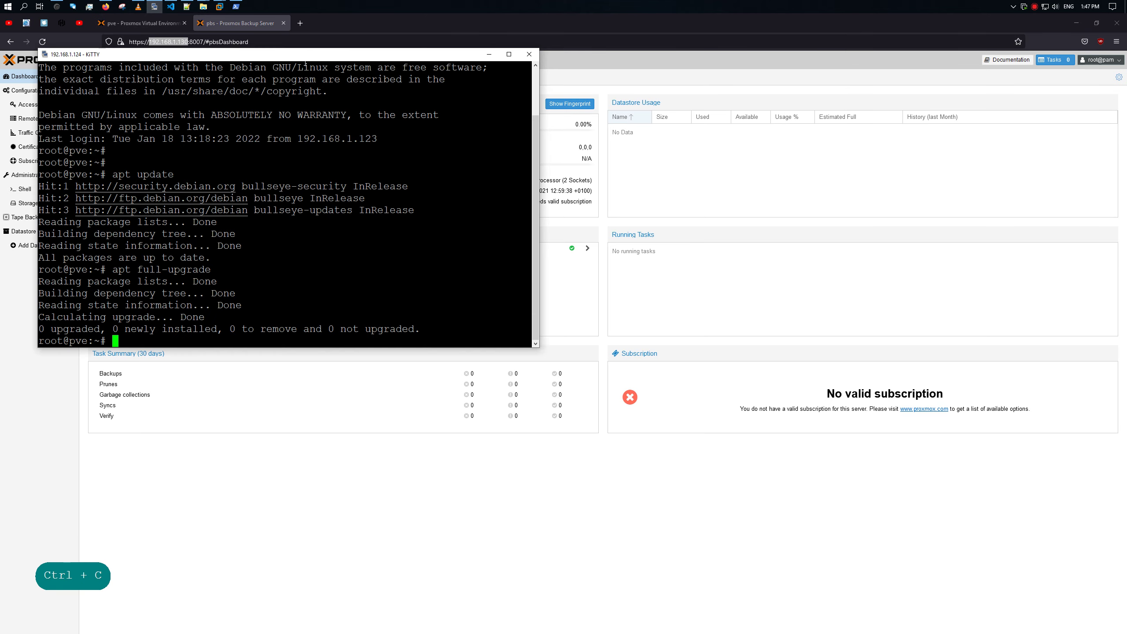
Step: Open a new KiTTY session to 192.168.1.130, then close it and confirm
{"action": "left_click_drag", "start_coordinate": [305, 54], "coordinate": [589, 159]}
{"action": "right_click", "coordinate": [469, 159]}
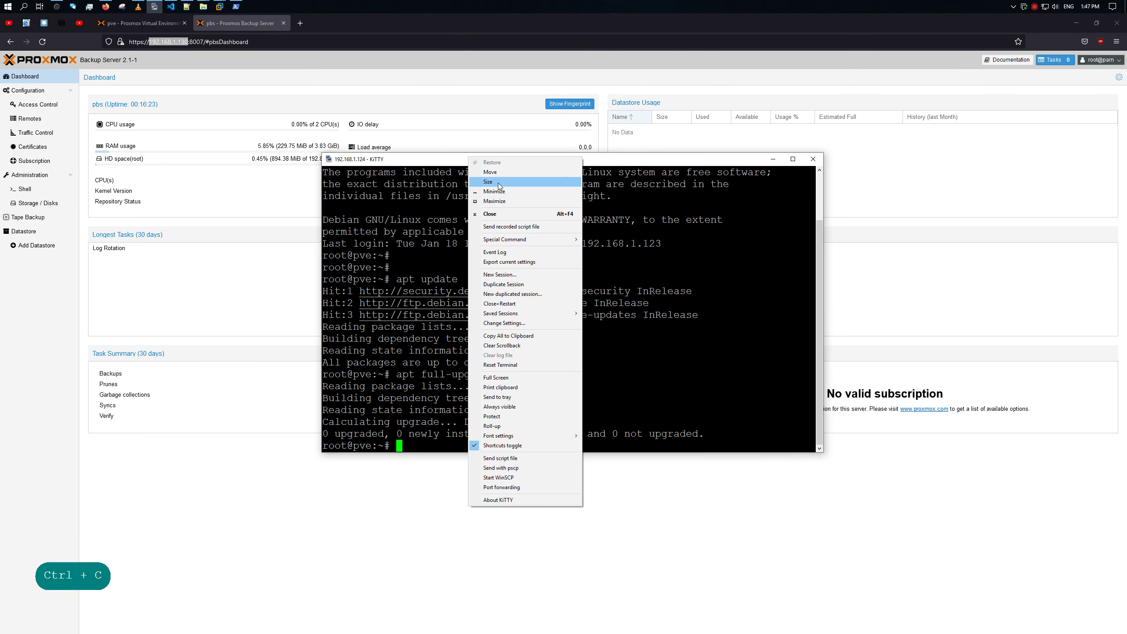
{"action": "left_click", "coordinate": [529, 274]}
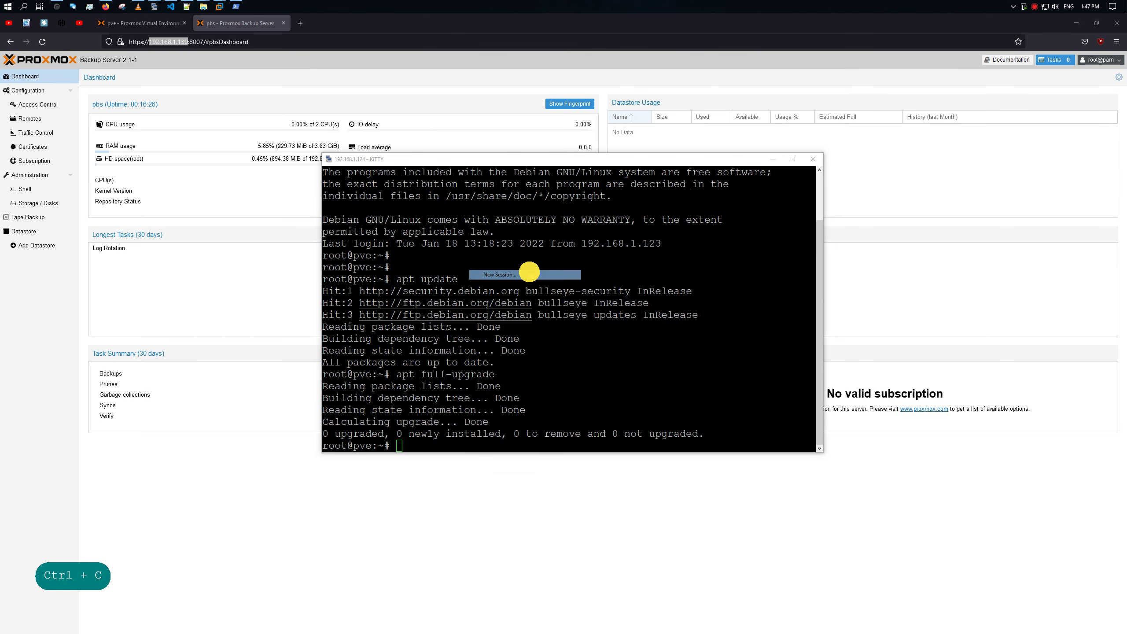
{"action": "key", "text": "ctrl+v"}
{"action": "key", "text": "Return"}
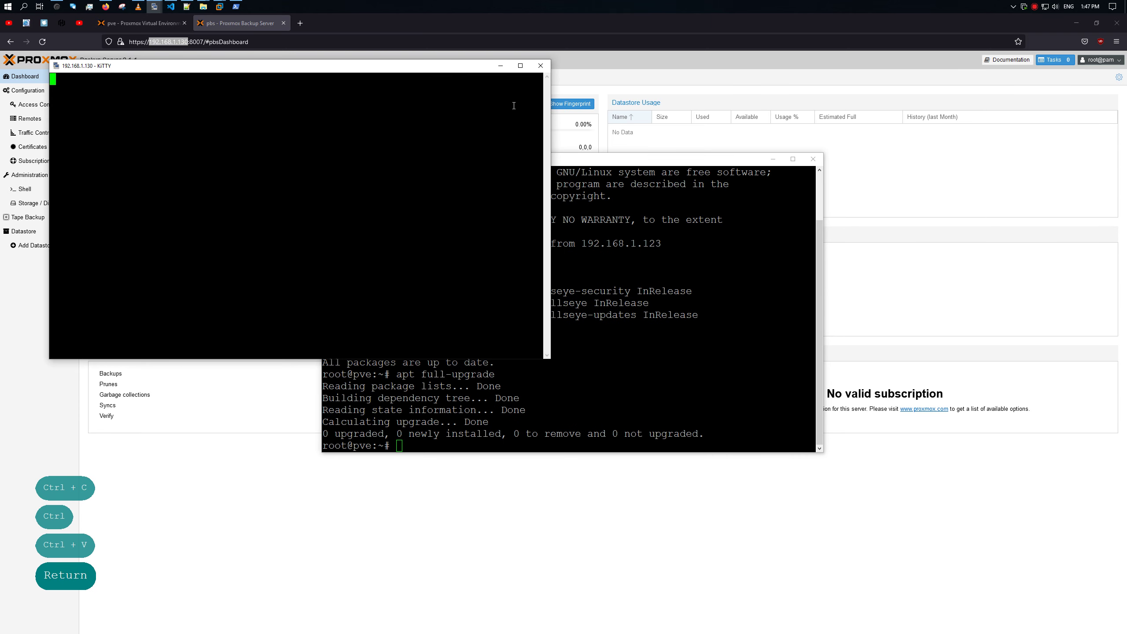
{"action": "left_click_drag", "start_coordinate": [654, 165], "coordinate": [883, 273]}
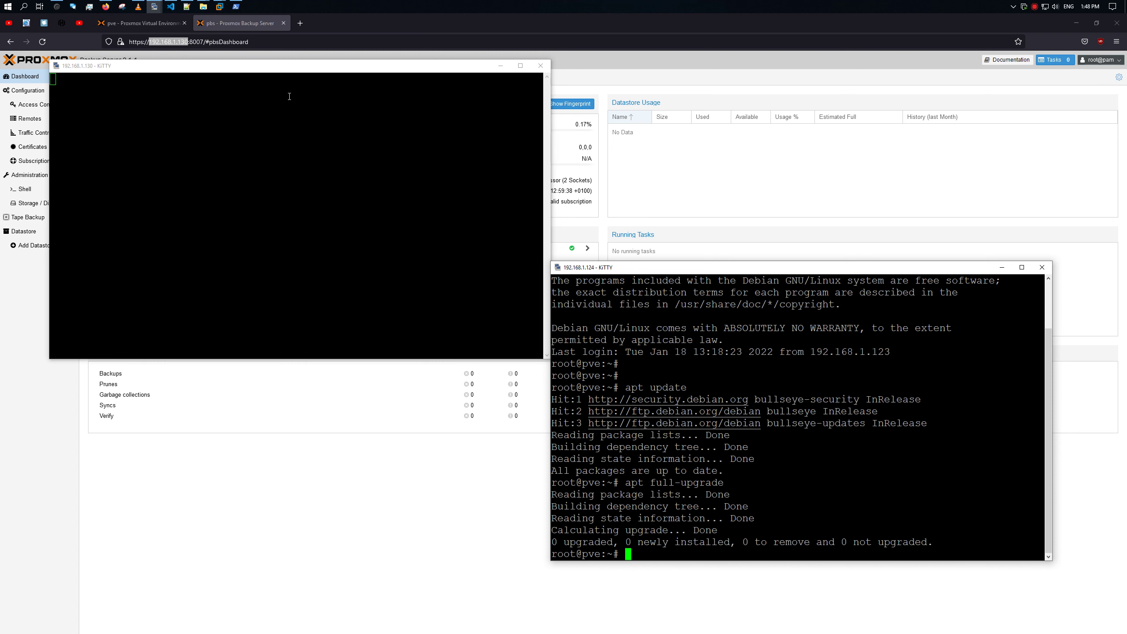
{"action": "left_click", "coordinate": [540, 66]}
{"action": "left_click", "coordinate": [575, 357]}
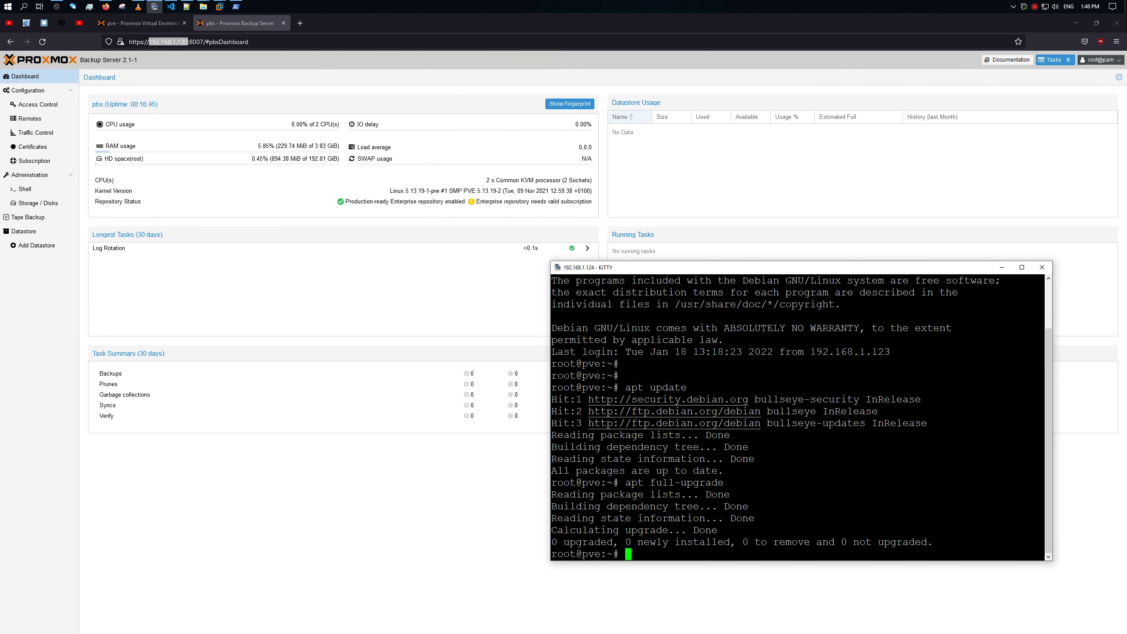
Step: Back in Proxmox, start a new firewall rule for VM 100 with focus on the interface field
{"action": "left_click", "coordinate": [147, 24]}
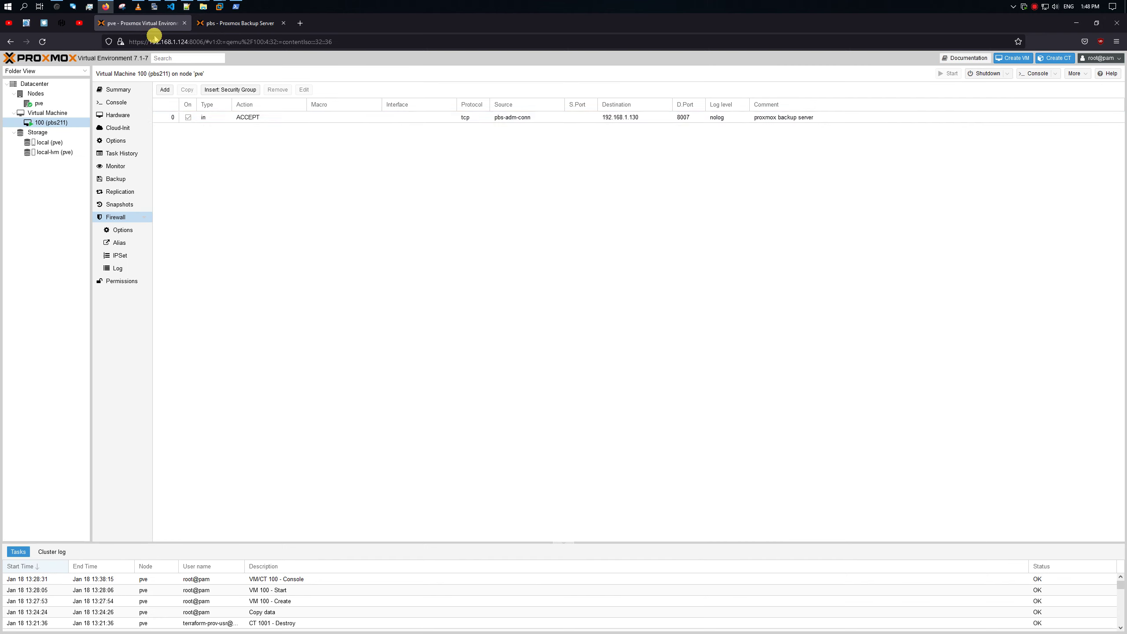
{"action": "left_click", "coordinate": [164, 90]}
{"action": "left_click", "coordinate": [516, 325]}
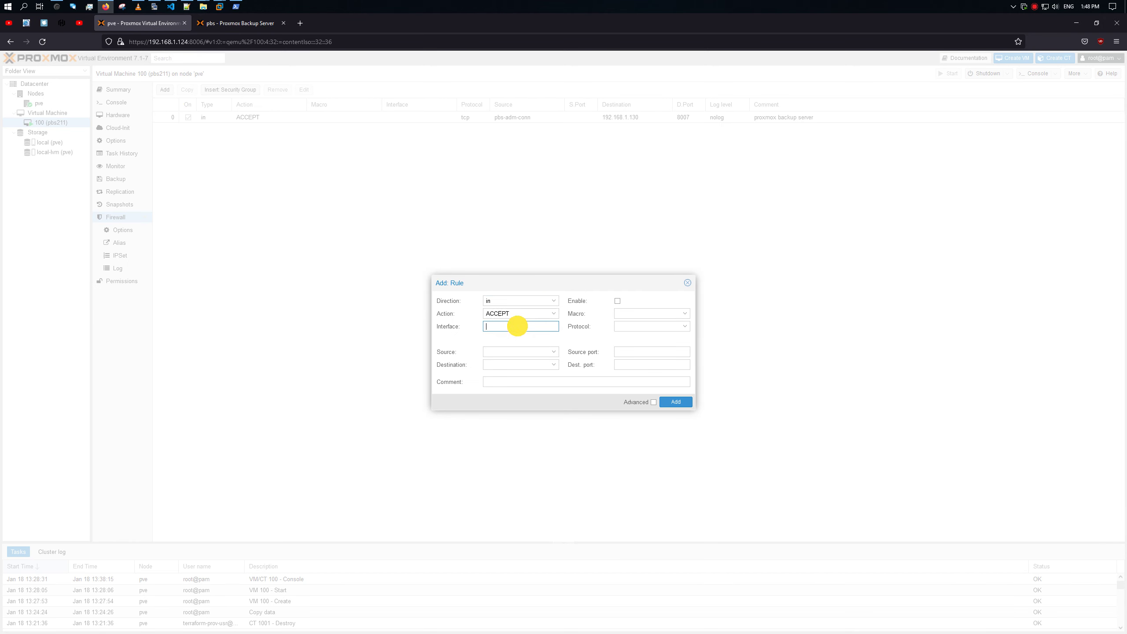